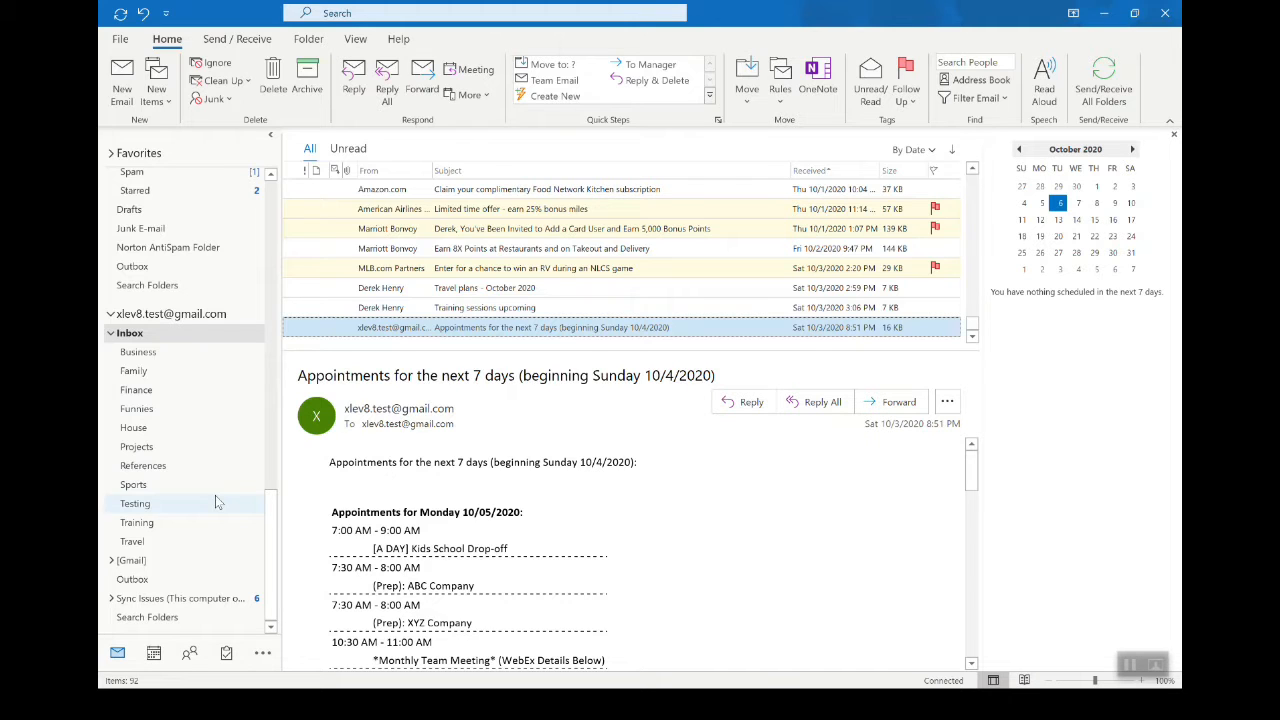
Switch to the XLEV8 Outlook Demo File workbook in Excel and run the File Email Messages macro
key(alt+Tab)
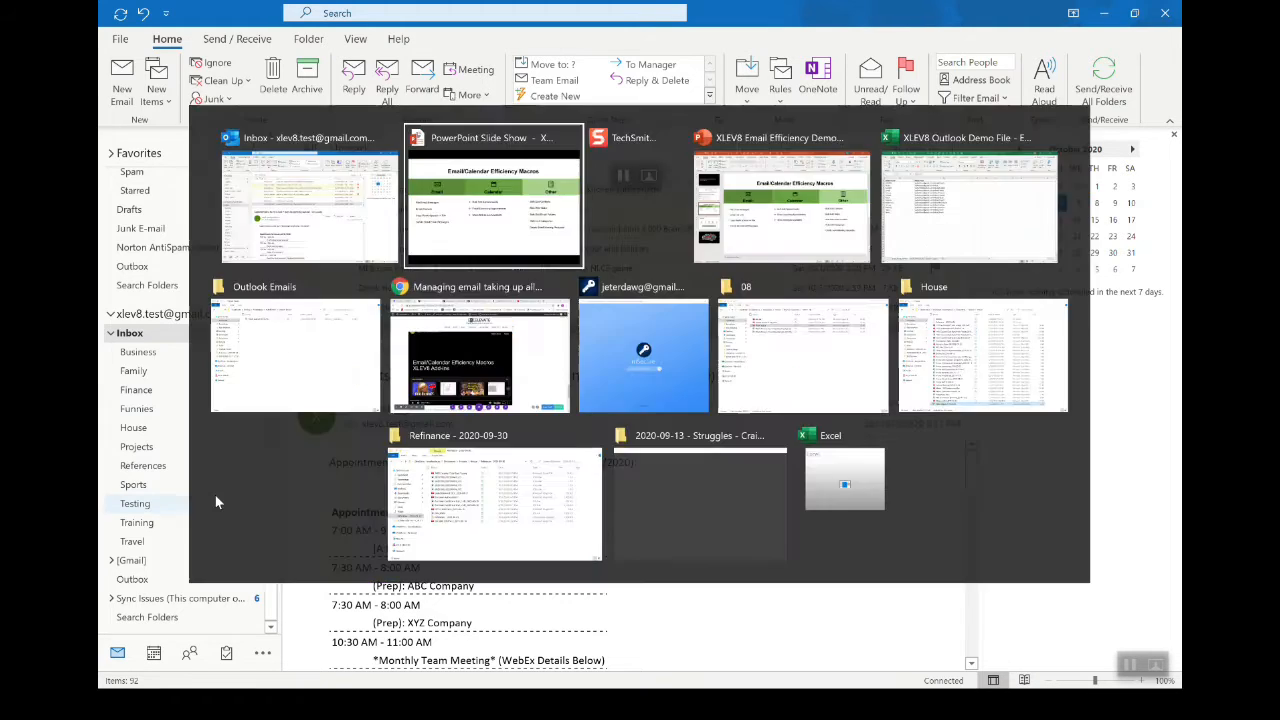
key(alt+Tab)
key(alt+Tab)
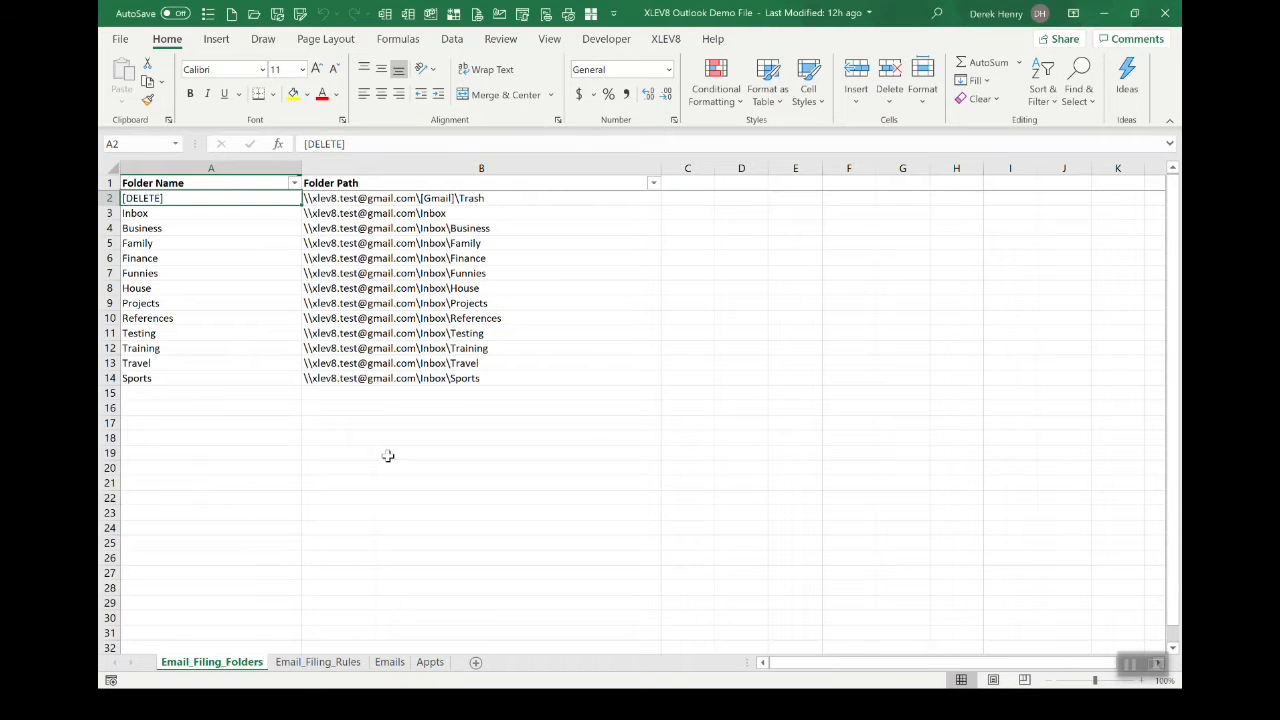
click(388, 456)
key(ctrl+m)
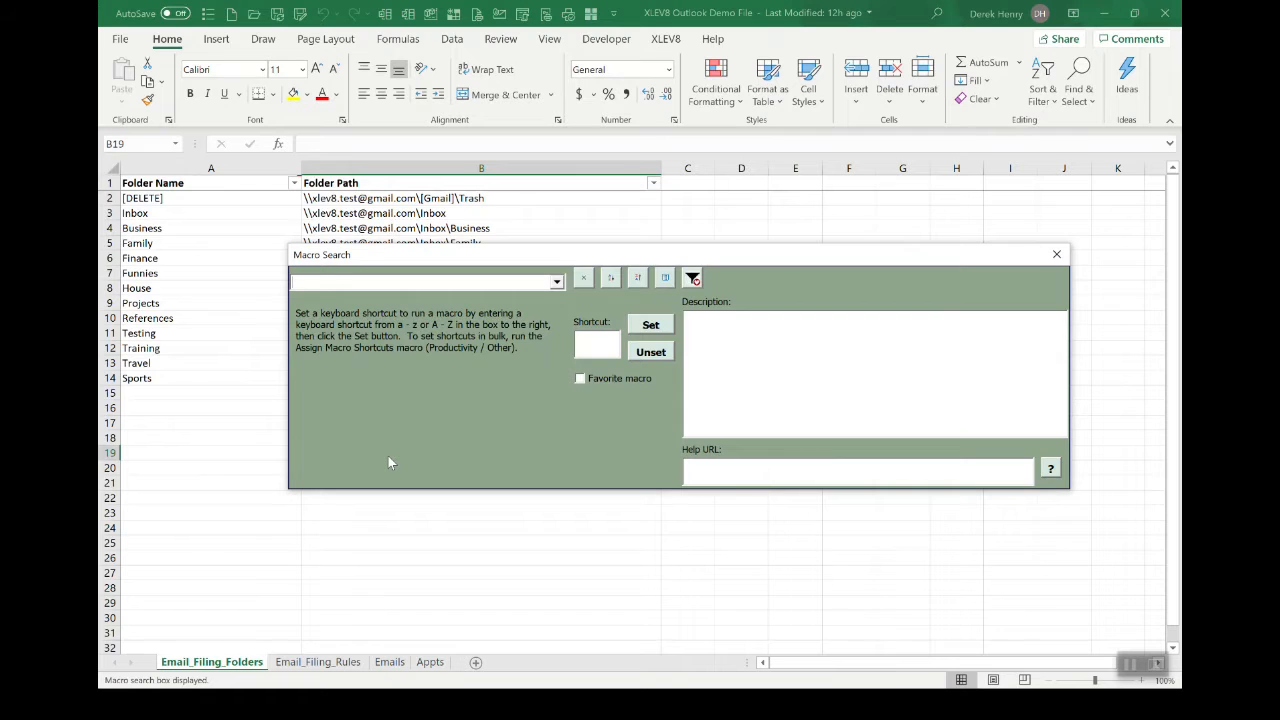
text(file e)
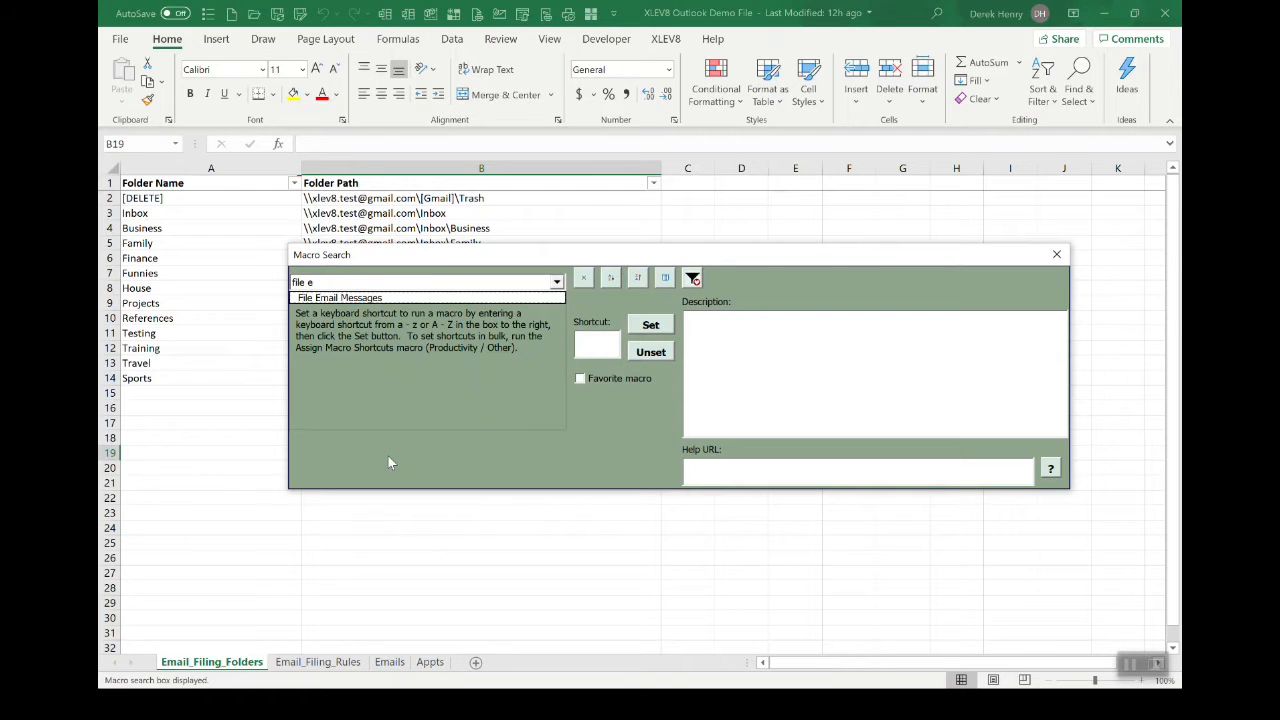
key(Down)
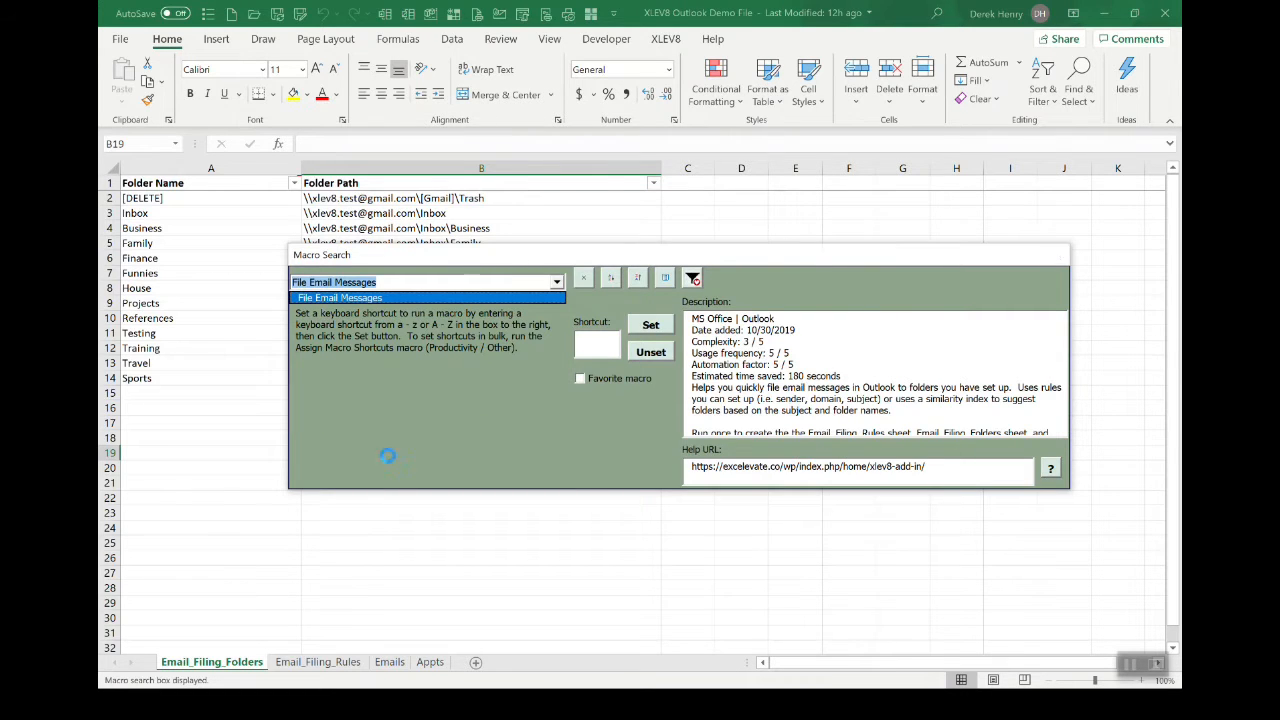
key(Return)
Choose email account option 3 for the macro to export its messages and dismiss the completion message
text(3)
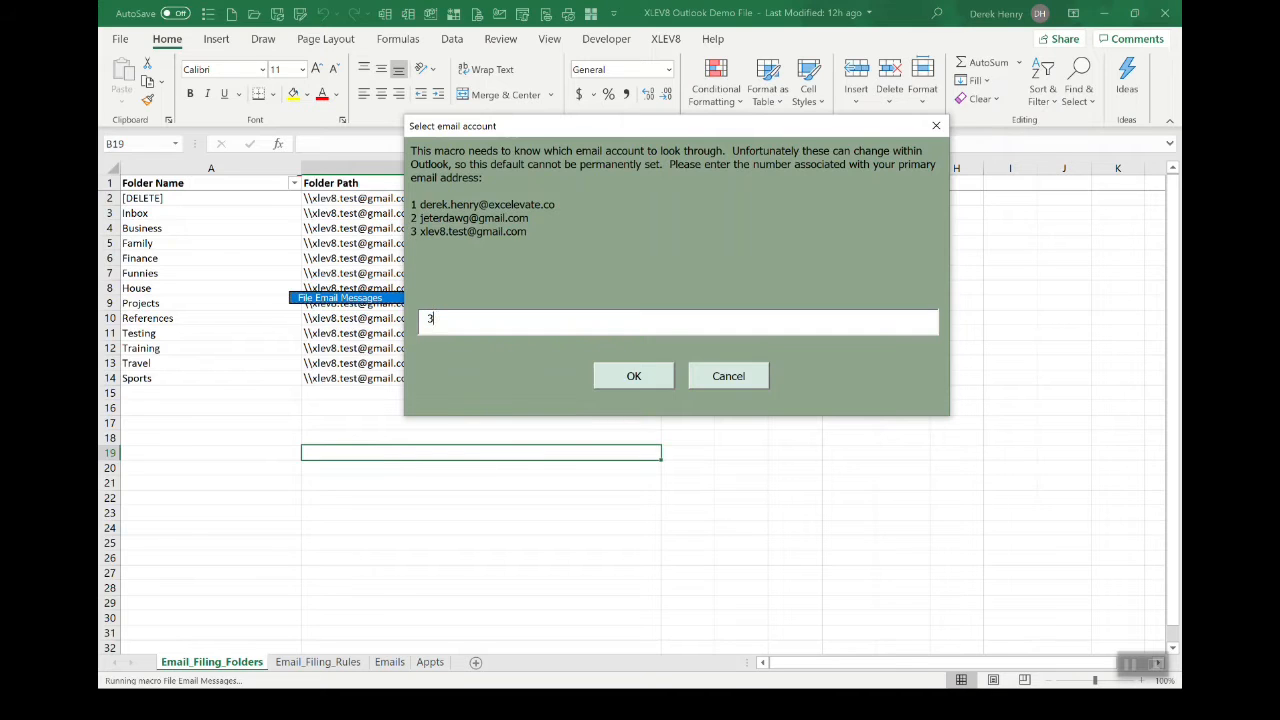
key(Return)
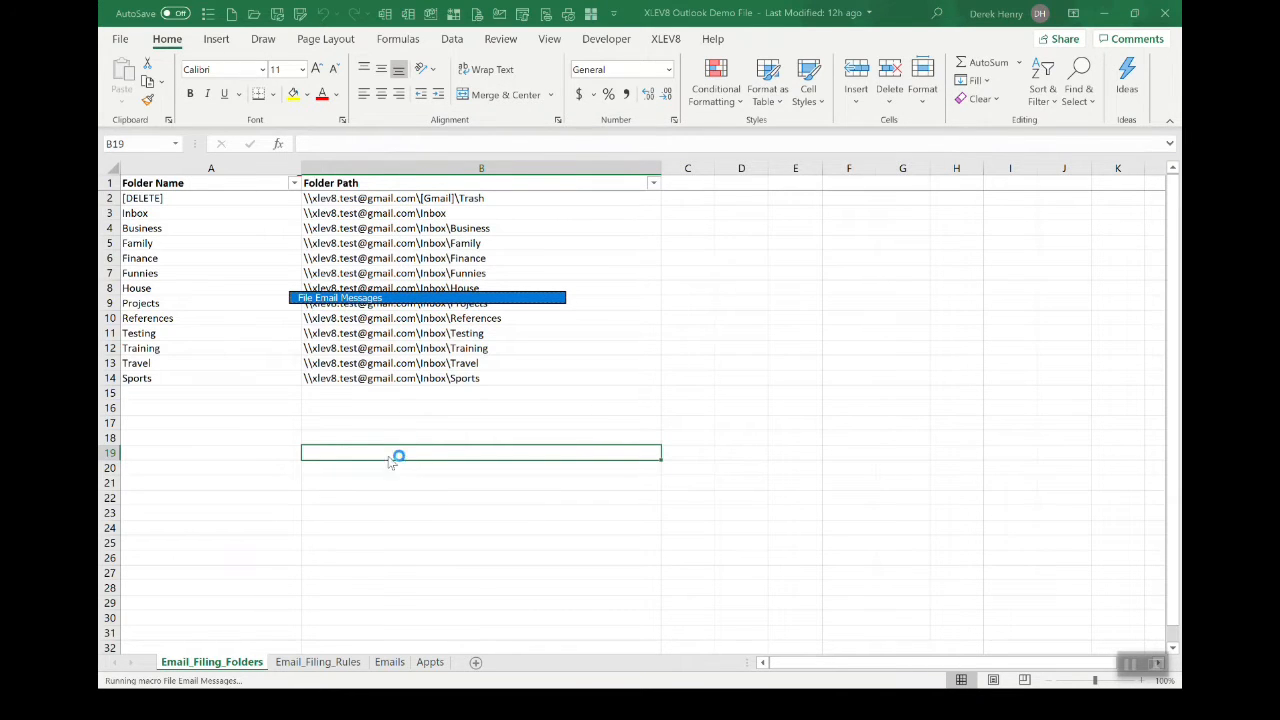
click(682, 357)
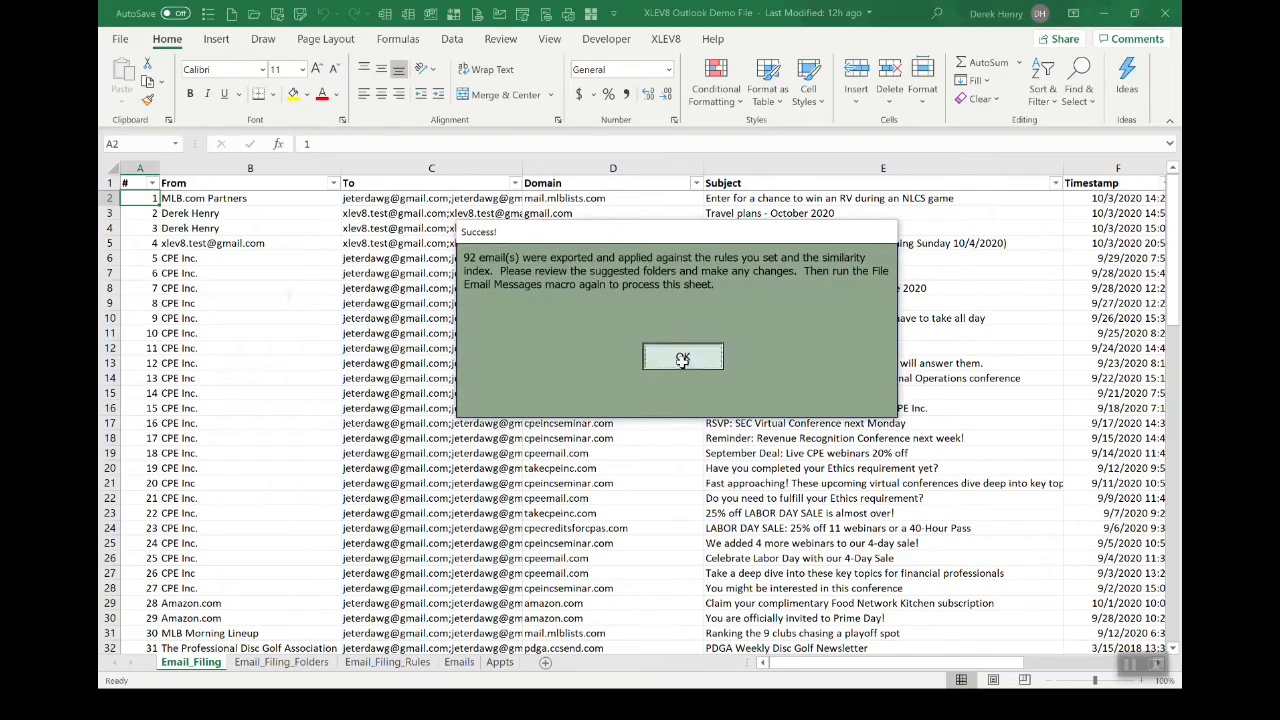
Narrow the Domain and Folder to file in columns on the Email_Filing sheet to fit the Similarity Index and Email ID columns
click(1052, 680)
click(1052, 680)
click(1052, 680)
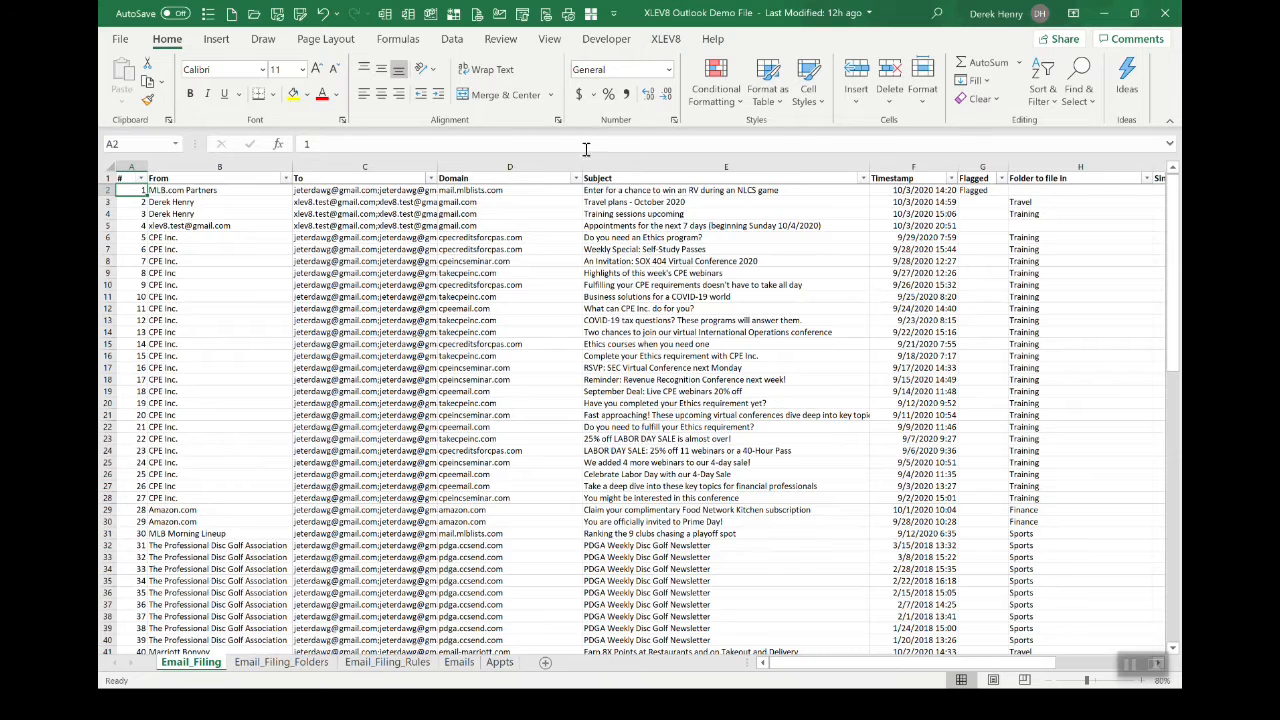
drag(582, 168, 529, 158)
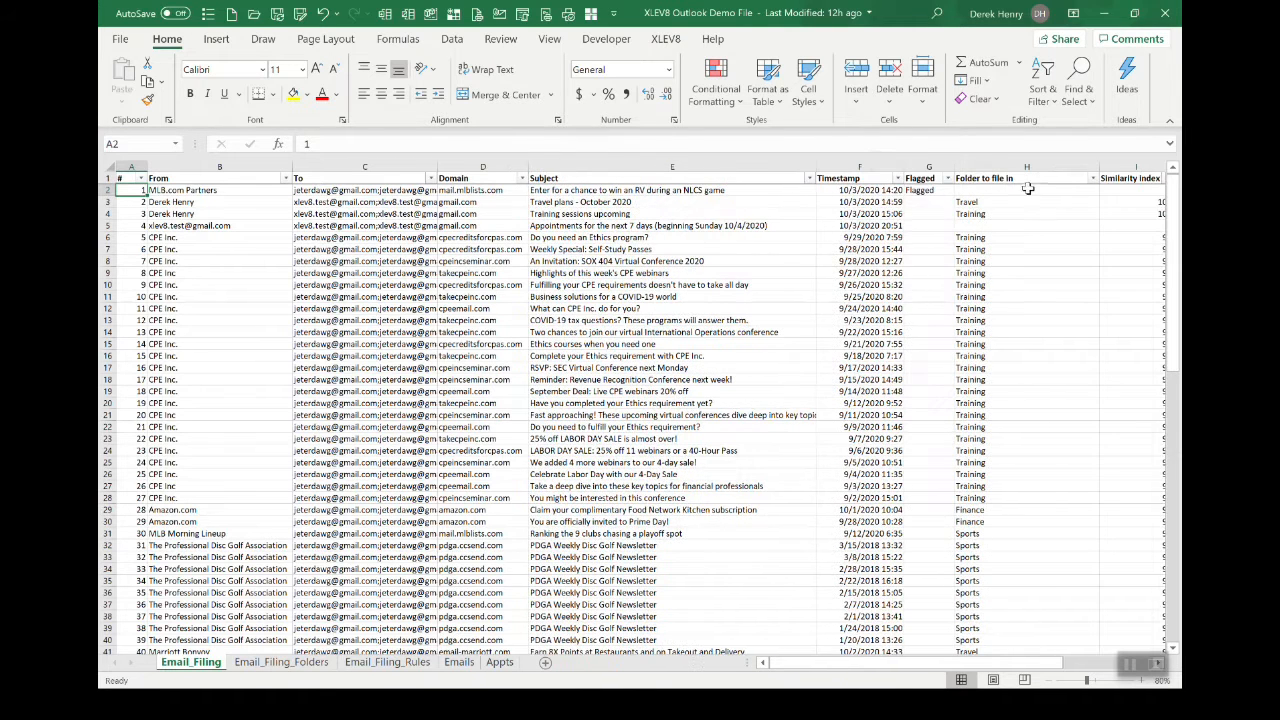
drag(1098, 166, 1033, 162)
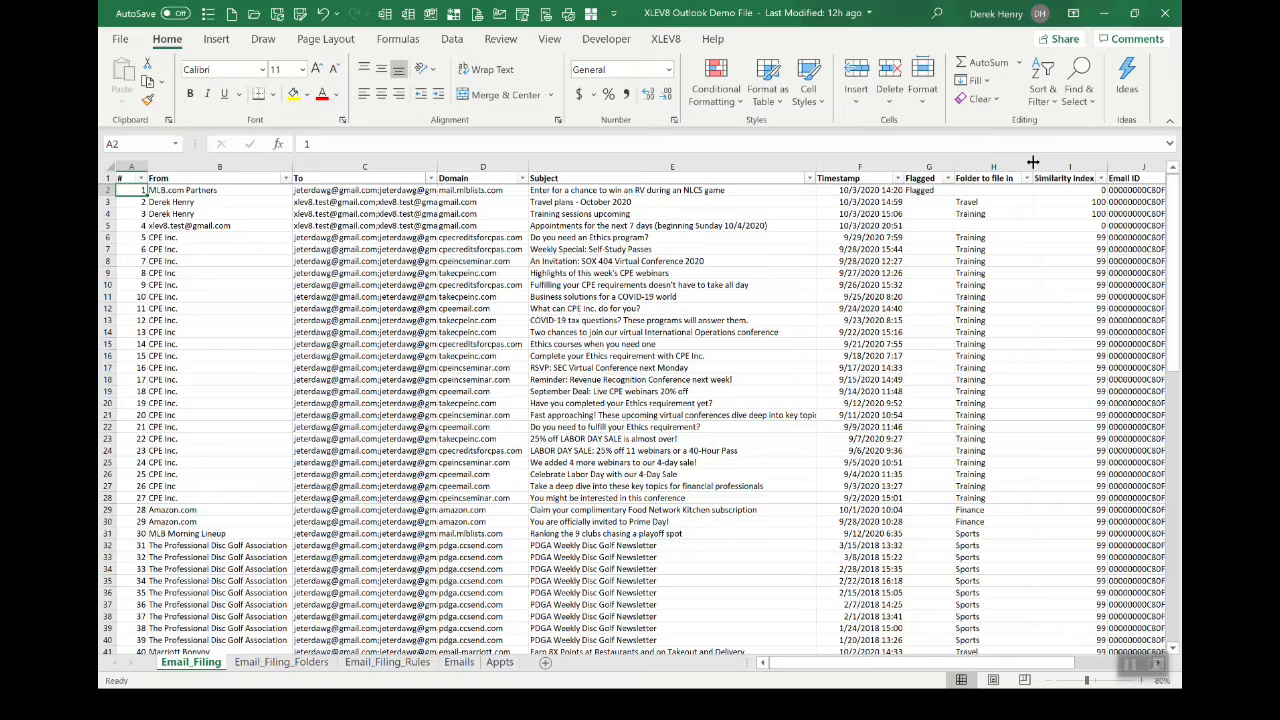
Review the rules on the Email_Filing_Rules sheet and browse the folder choices offered for cell H6 on Email_Filing
click(385, 664)
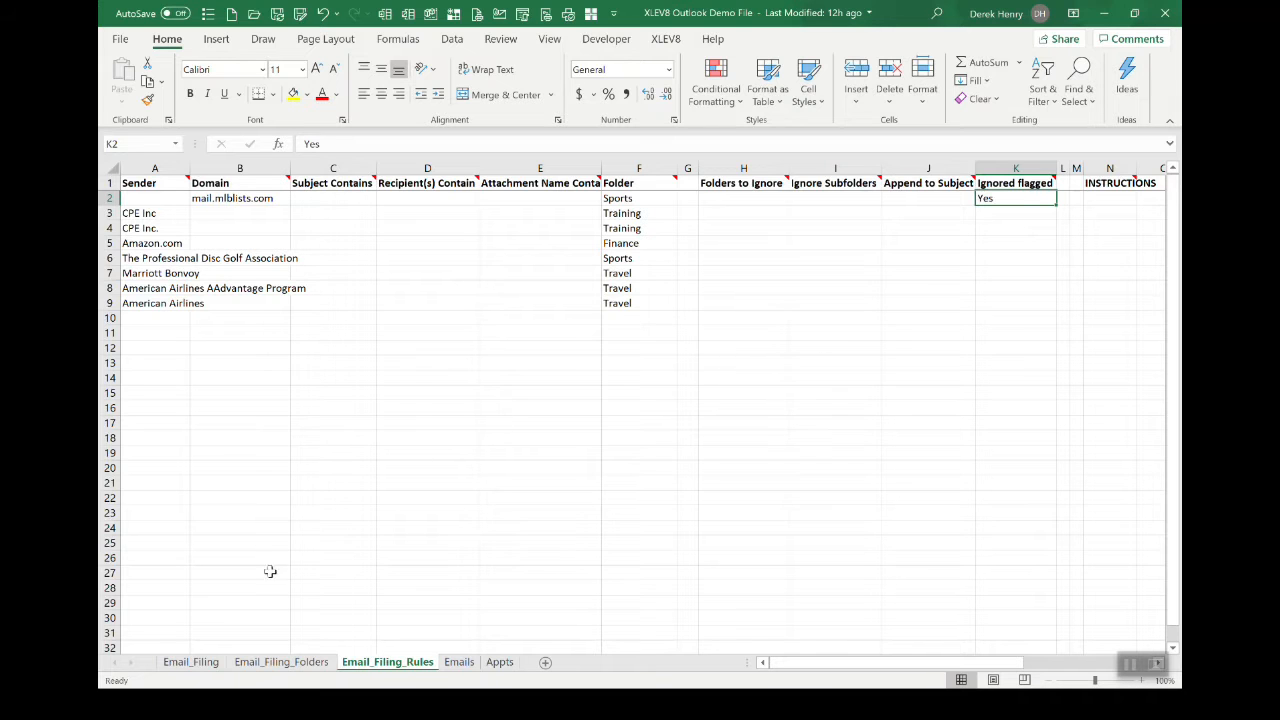
click(191, 662)
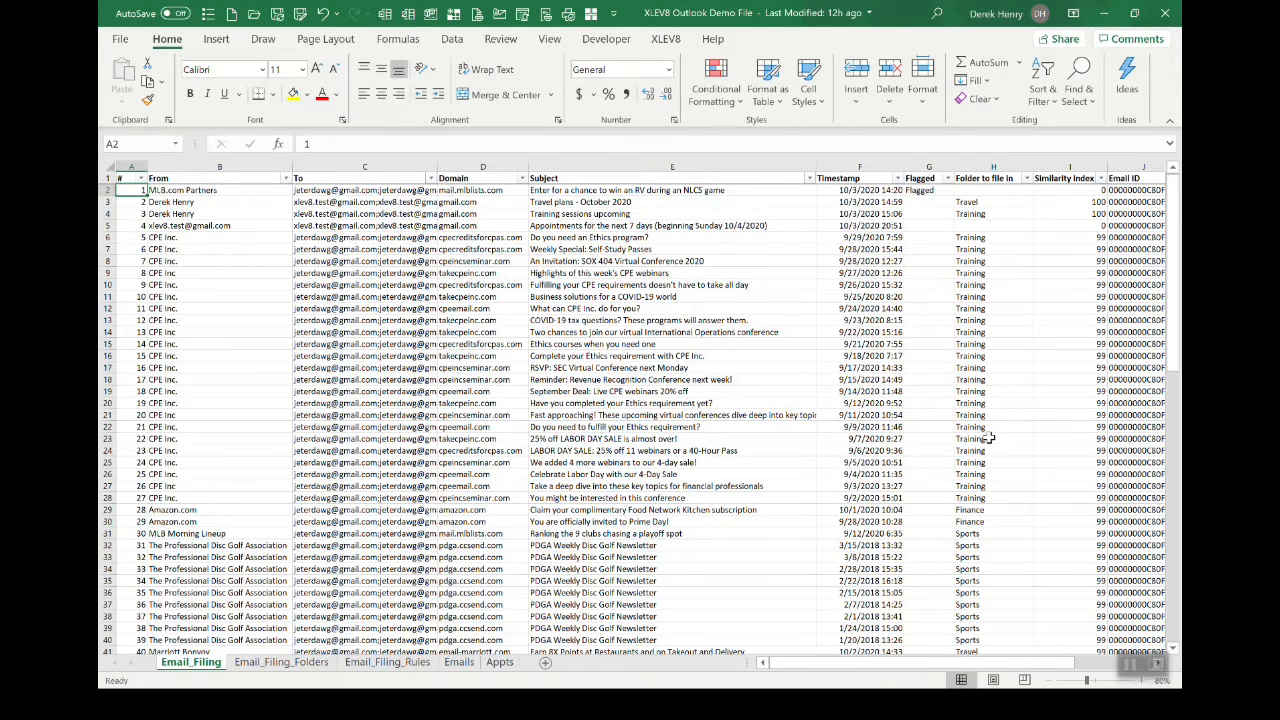
click(998, 237)
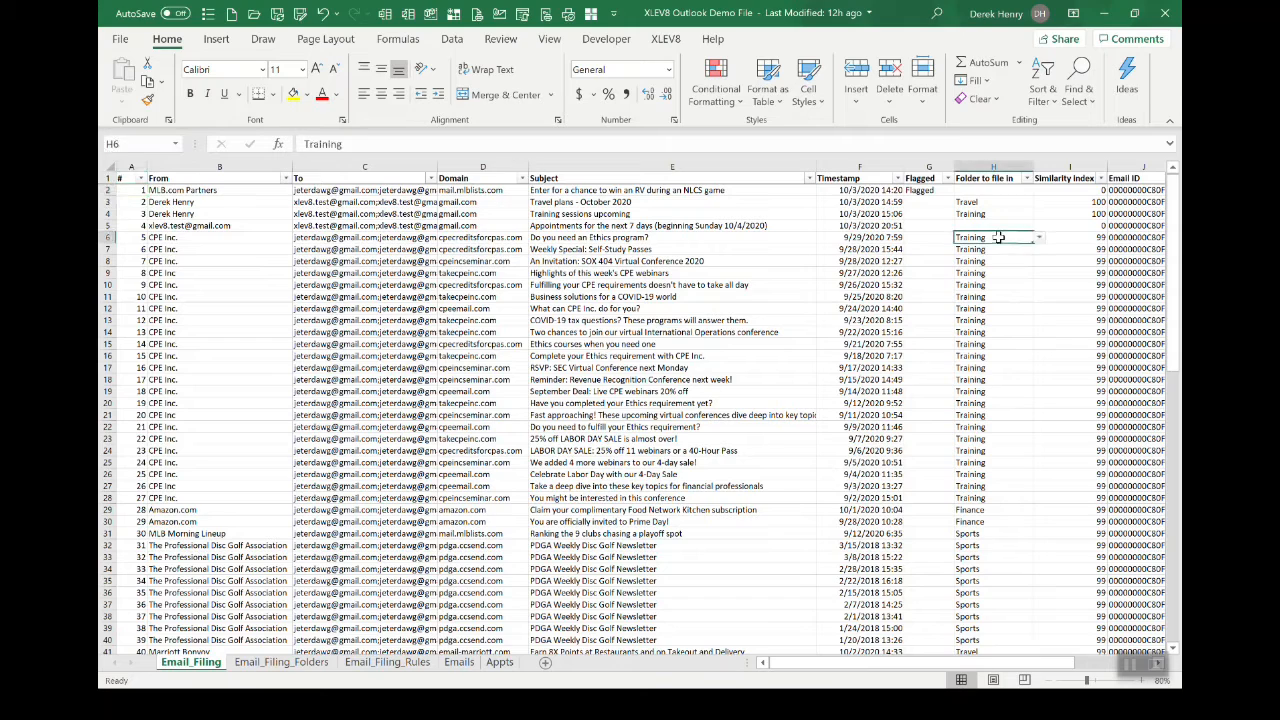
key(alt+Down)
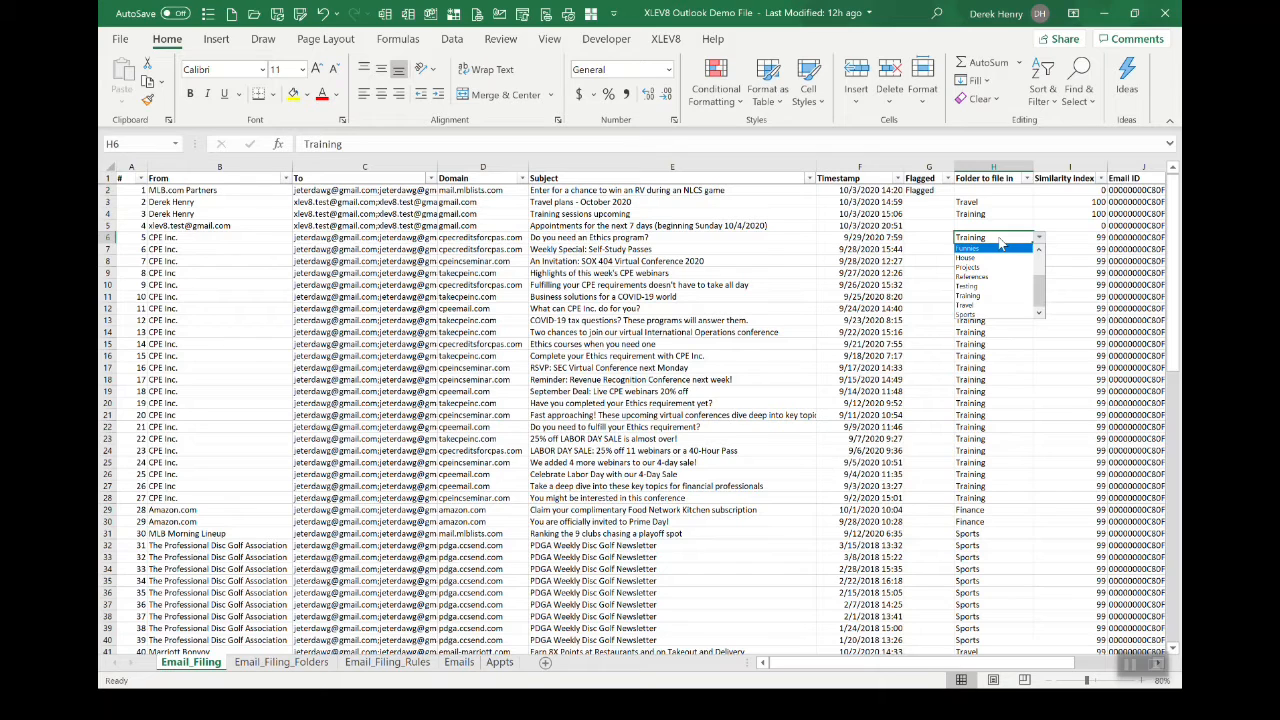
key(Up)
key(Escape)
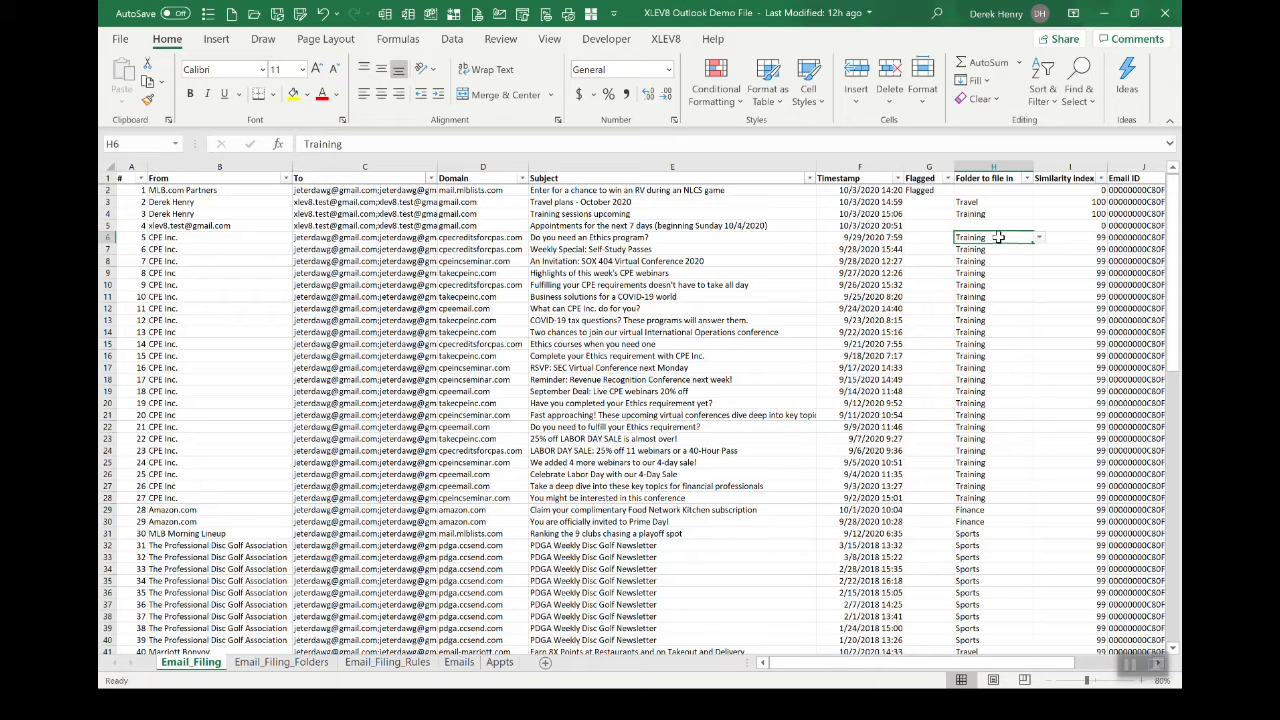
Search the data validation list of cell H6 for "tr" and set its filing folder to Travel
key(alt+shift+Down)
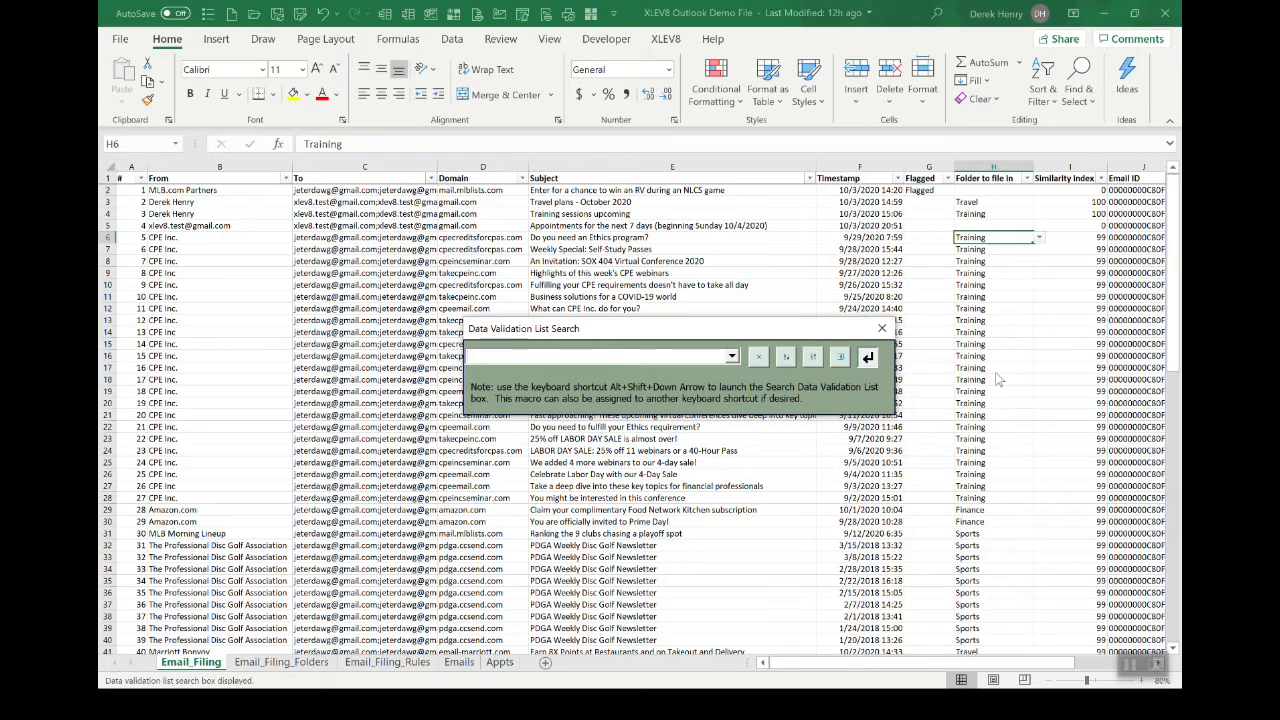
text(tr)
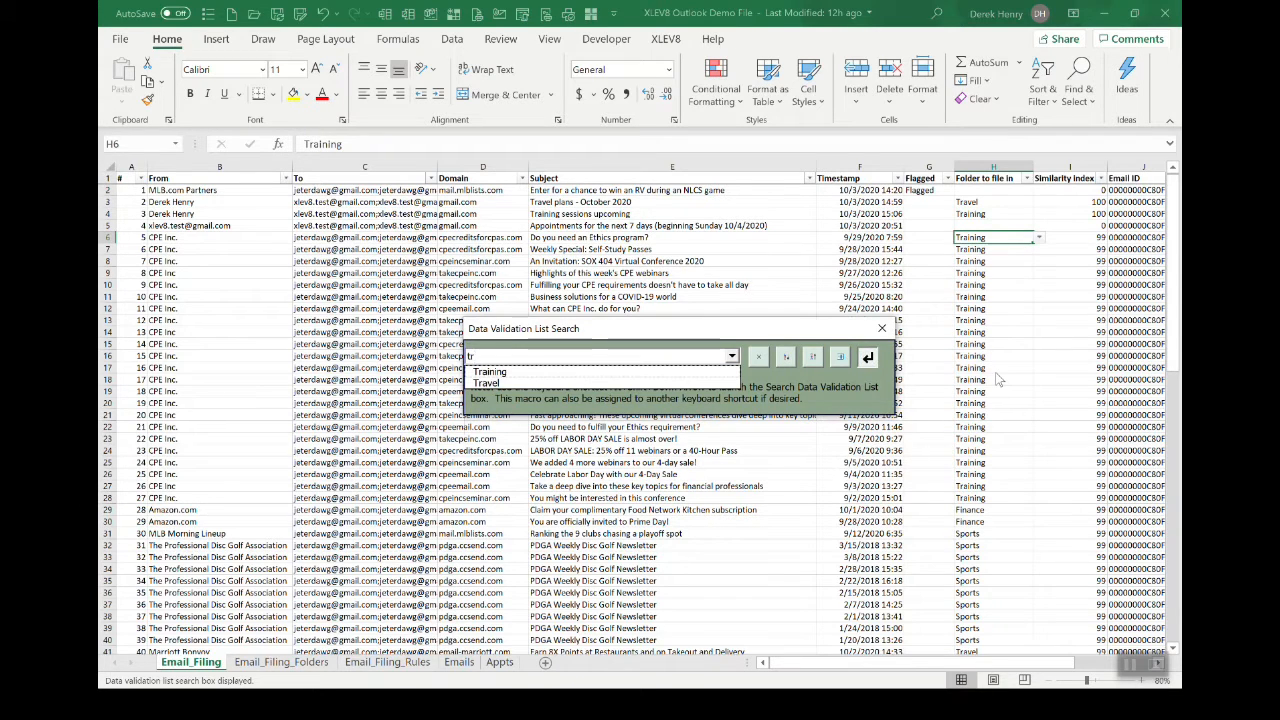
key(Down)
key(Down)
key(Return)
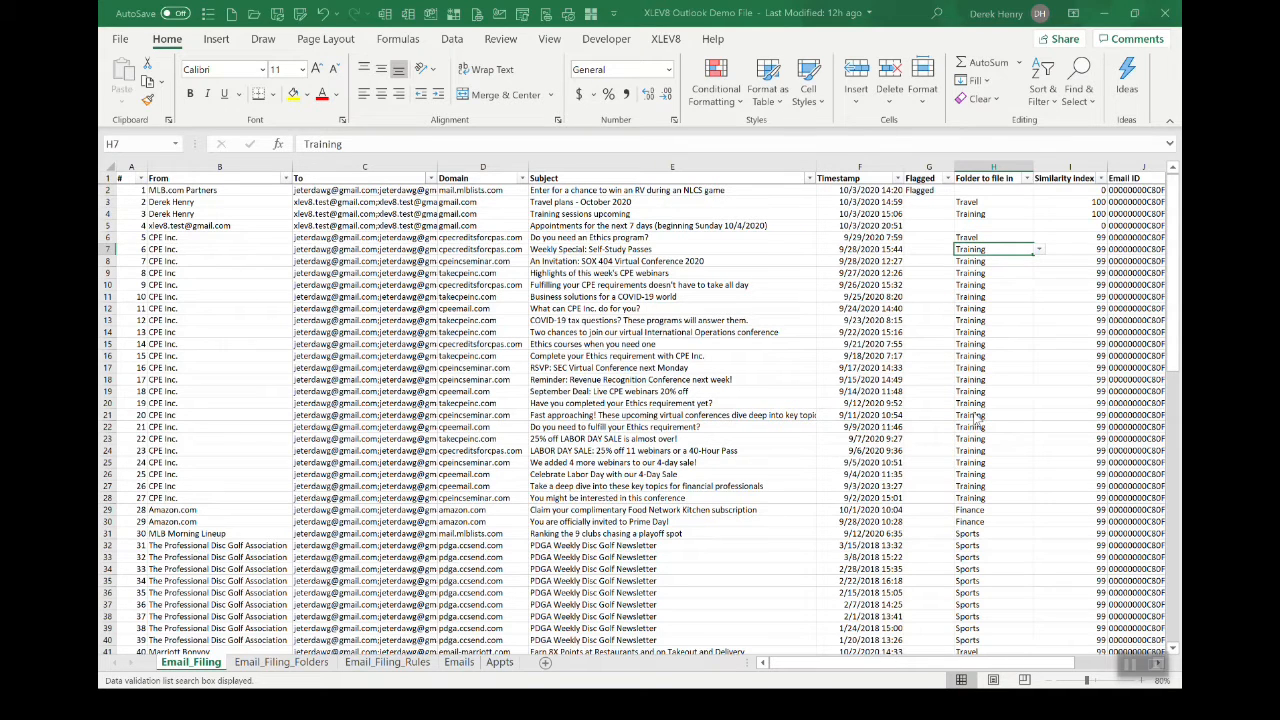
Review the suggested folders and similarity index on Email_Filing against the Email_Filing_Folders and Email_Filing_Rules sheets
scroll(975, 420, down, 8)
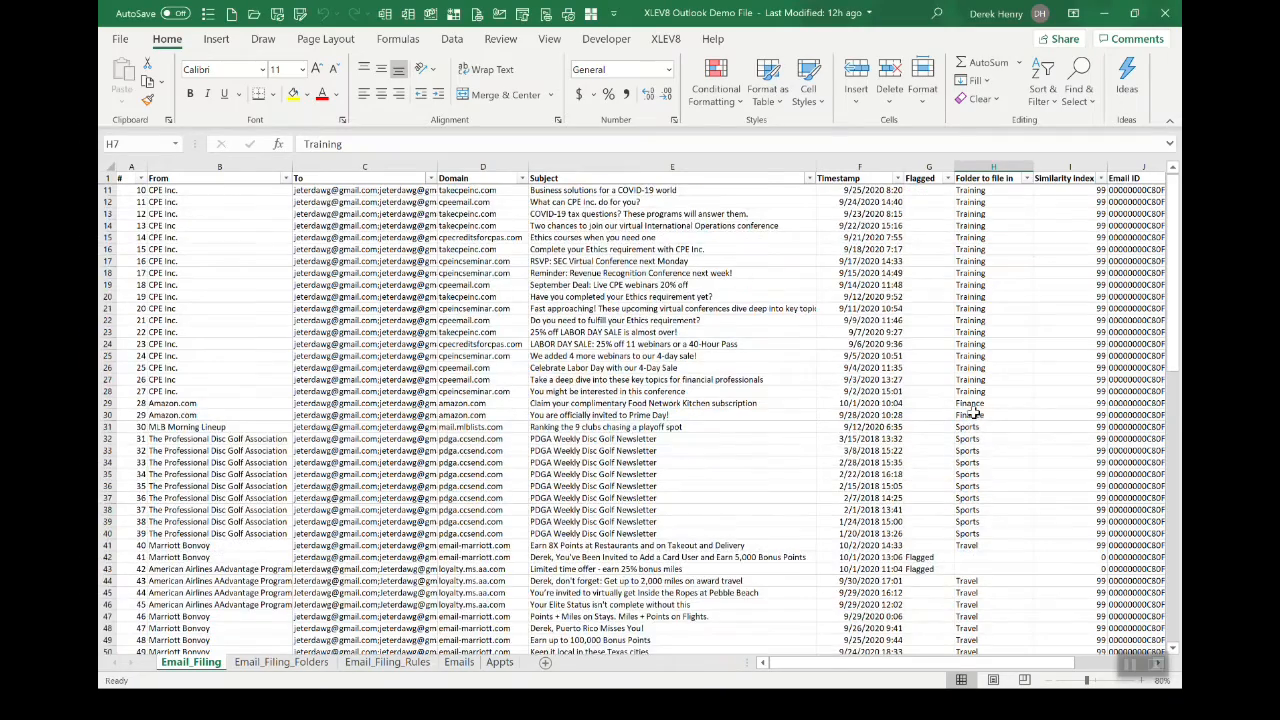
scroll(975, 413, down, 2)
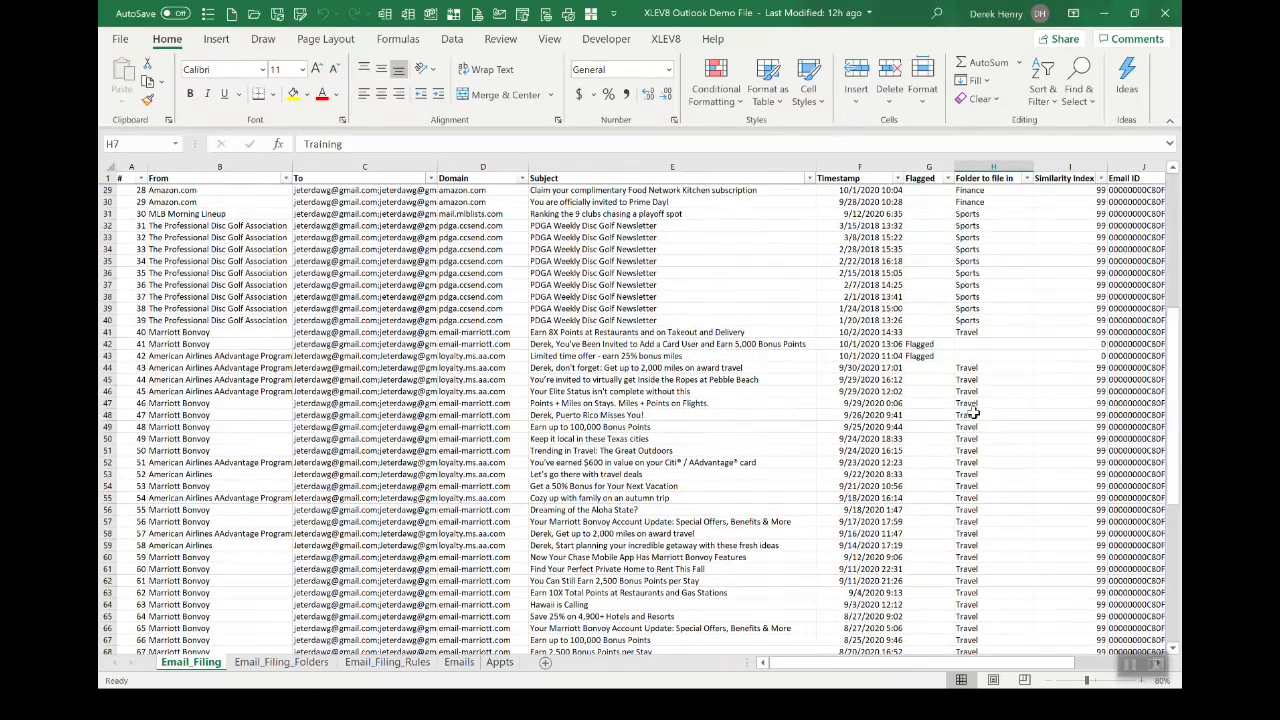
click(1063, 331)
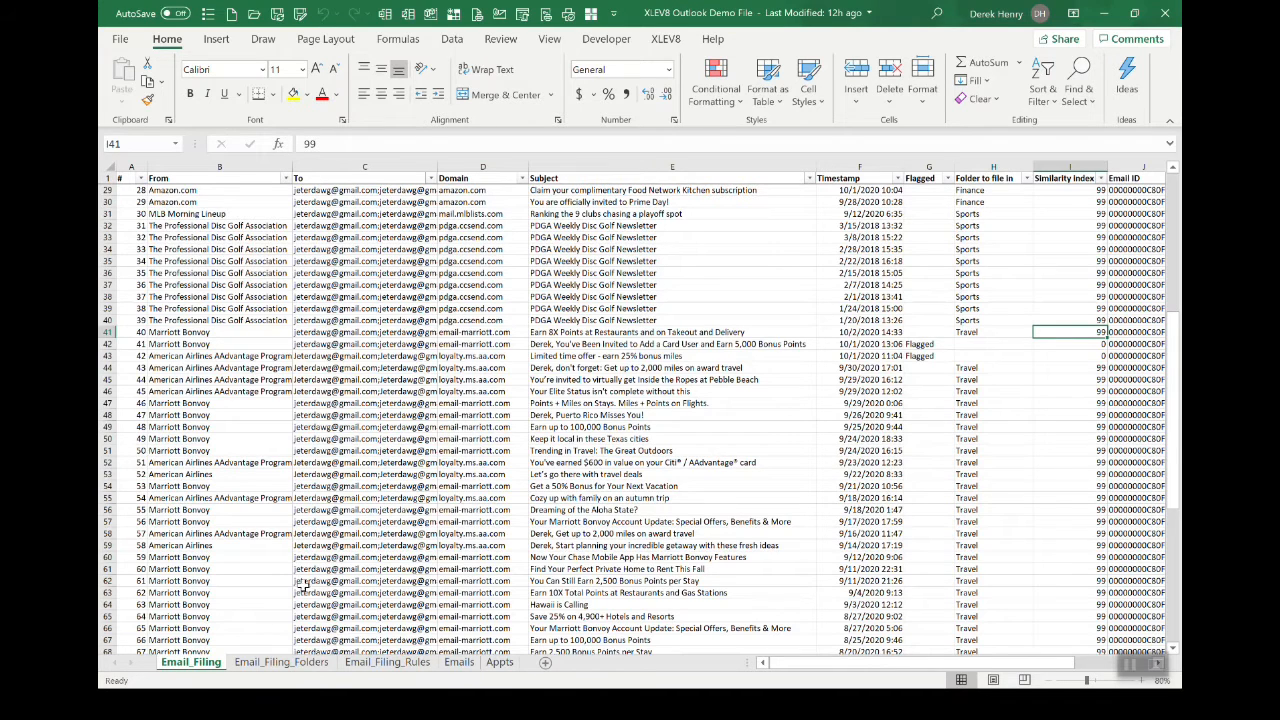
click(272, 662)
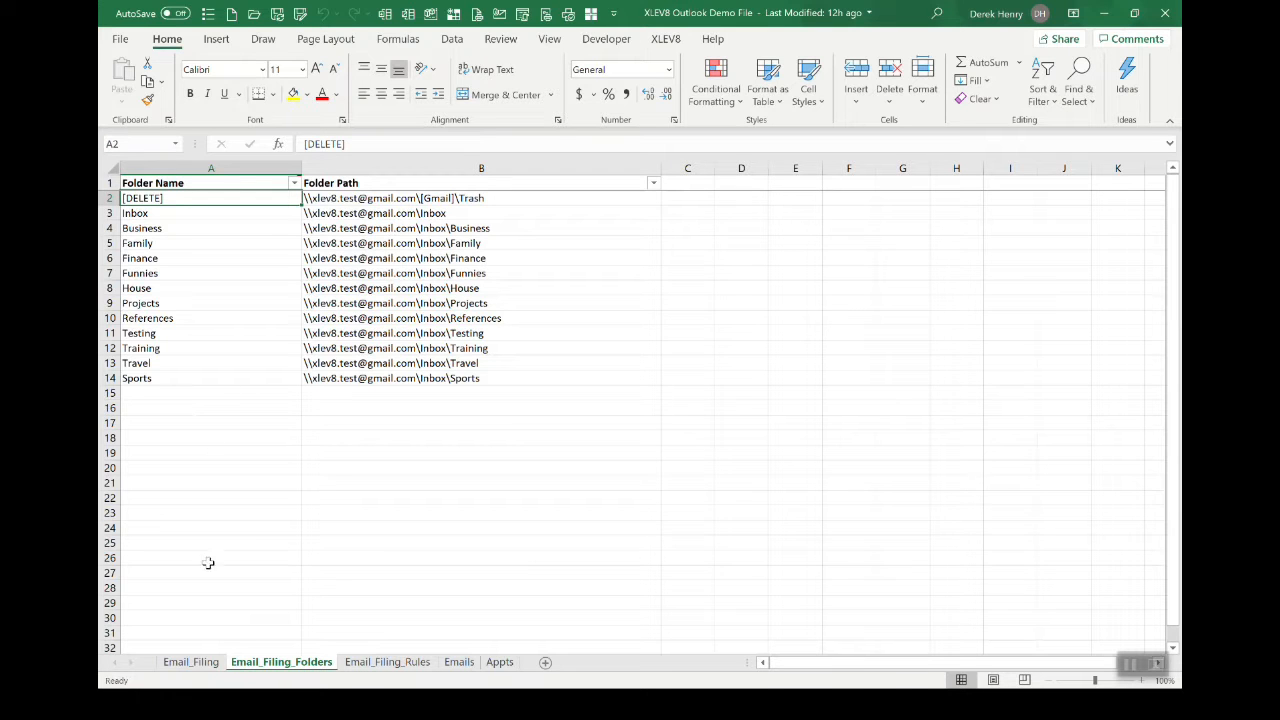
click(191, 662)
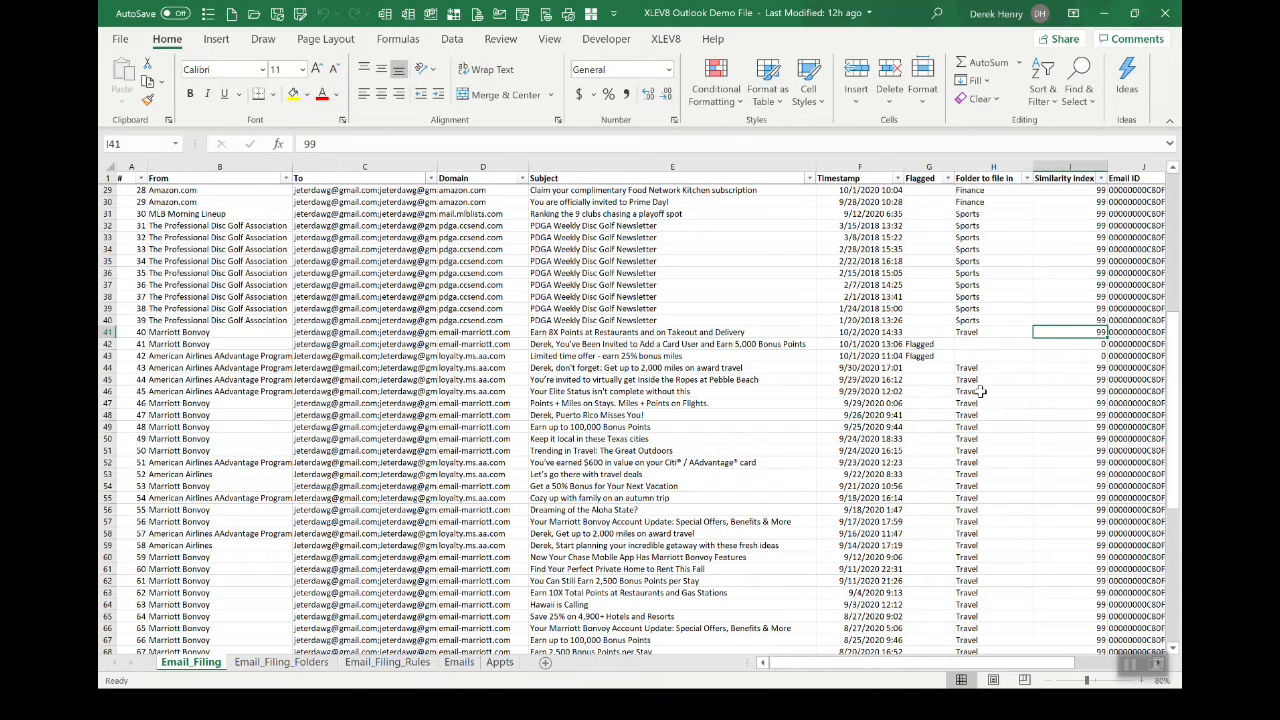
click(398, 666)
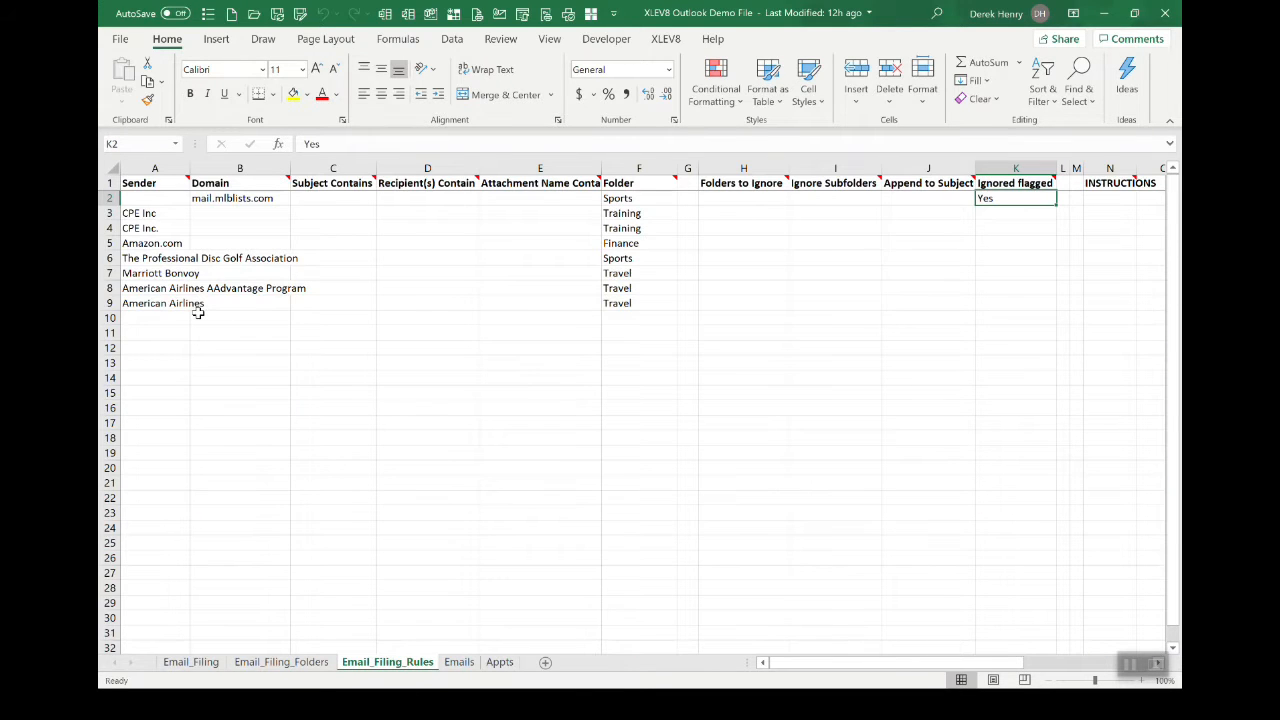
click(191, 663)
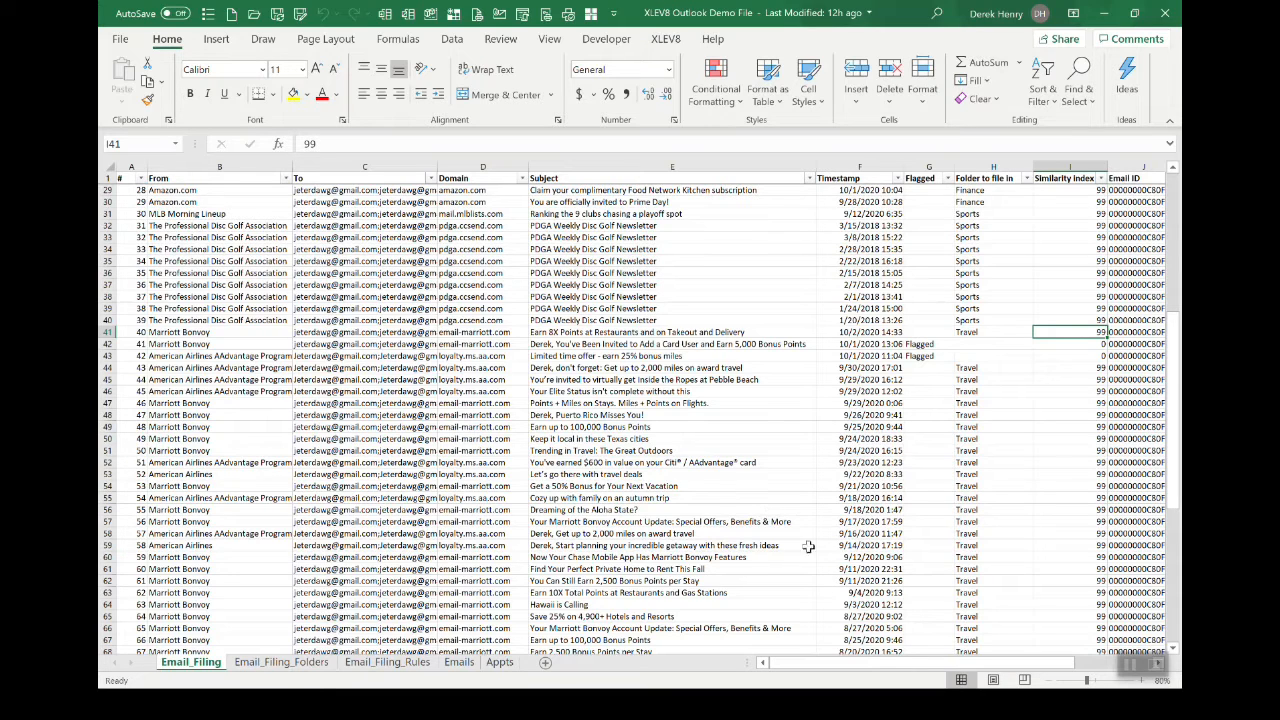
Run the File Email Messages macro again for account option 3 to move the listed emails into their assigned folders
click(988, 439)
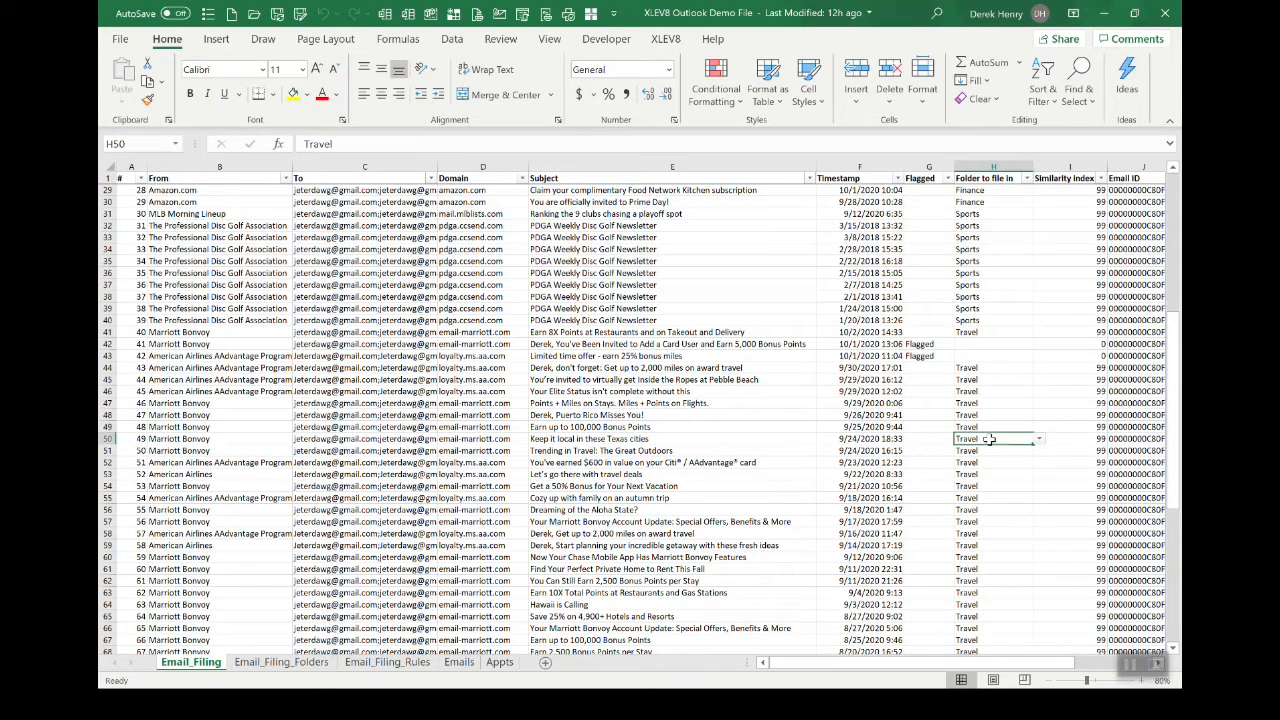
key(ctrl+m)
text(file e)
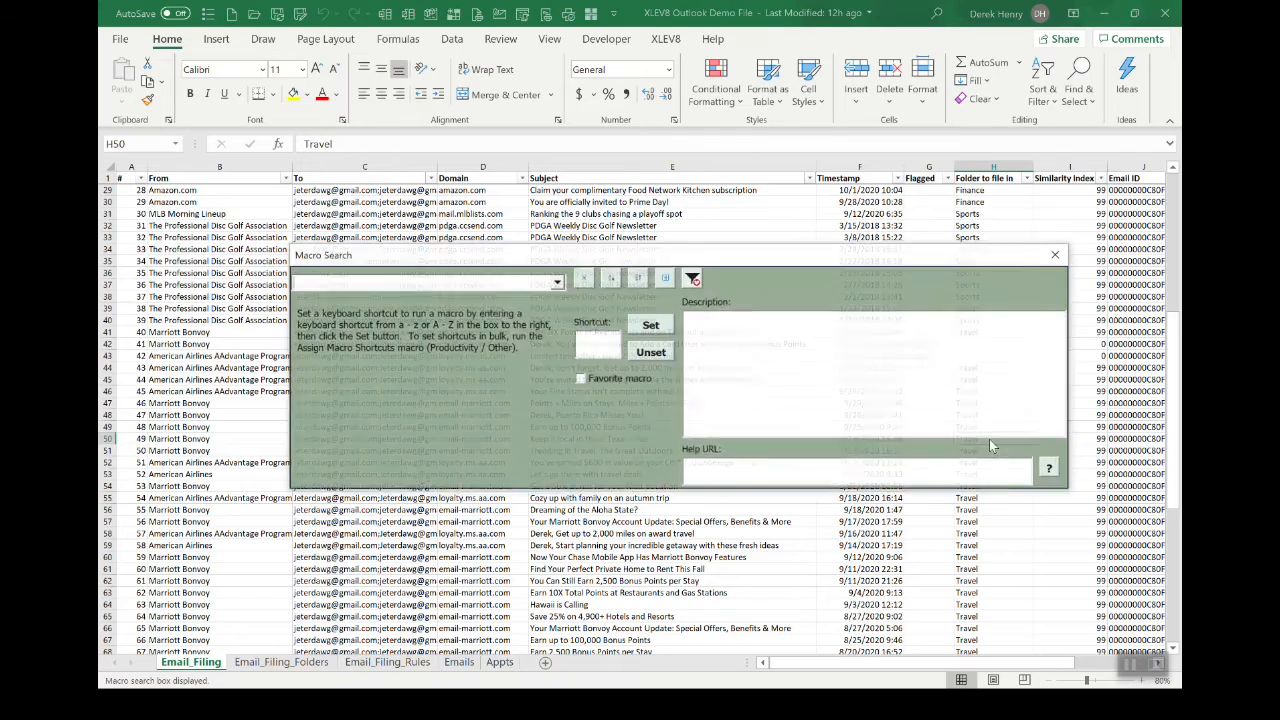
key(Down)
key(Return)
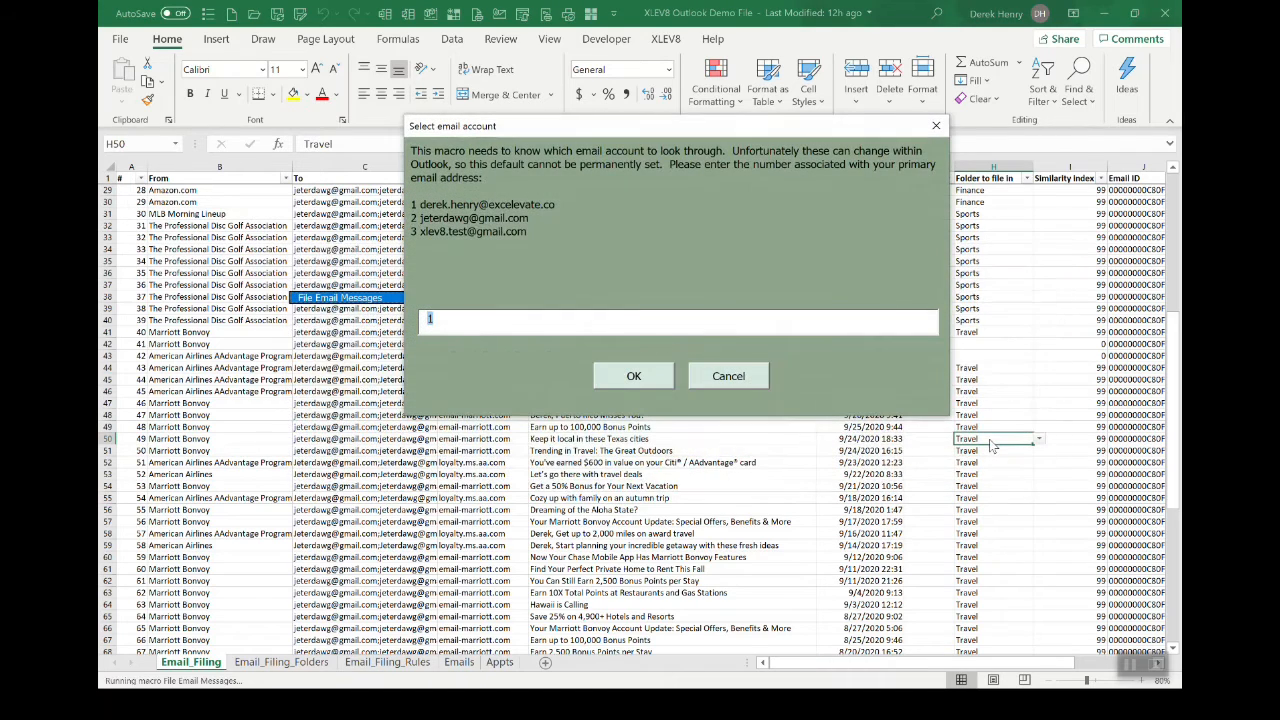
text(3)
key(Return)
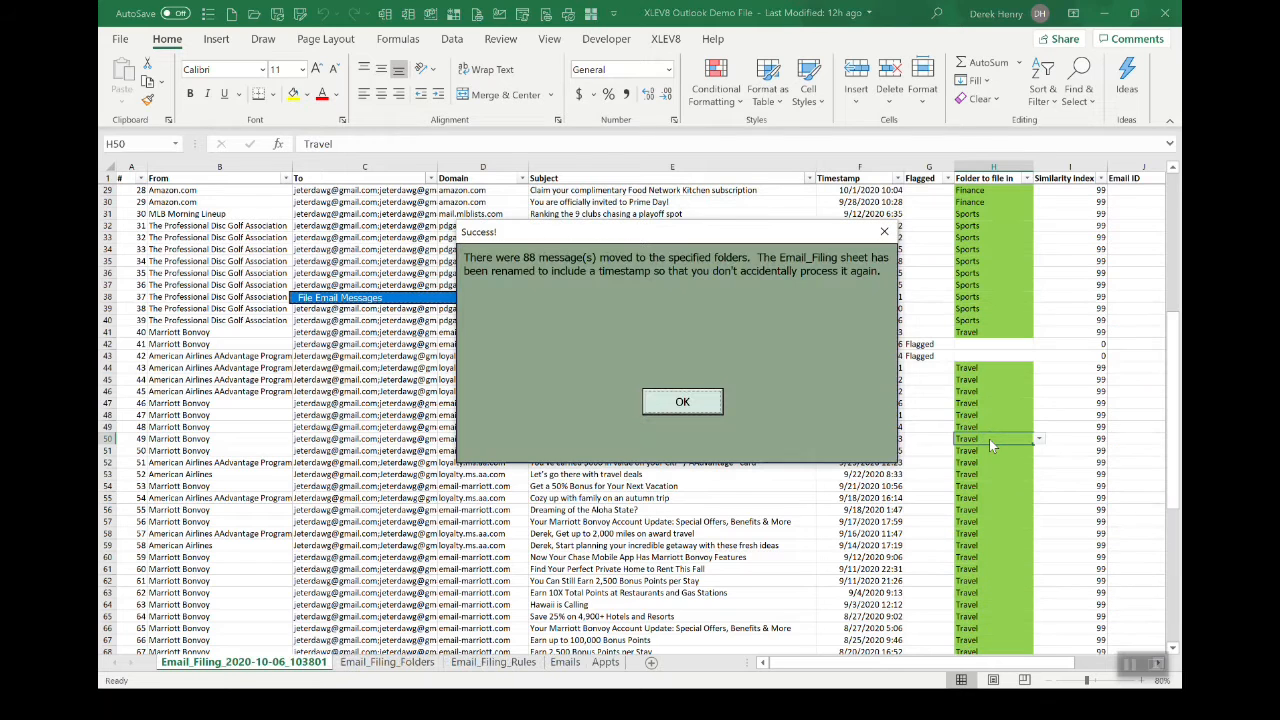
click(686, 402)
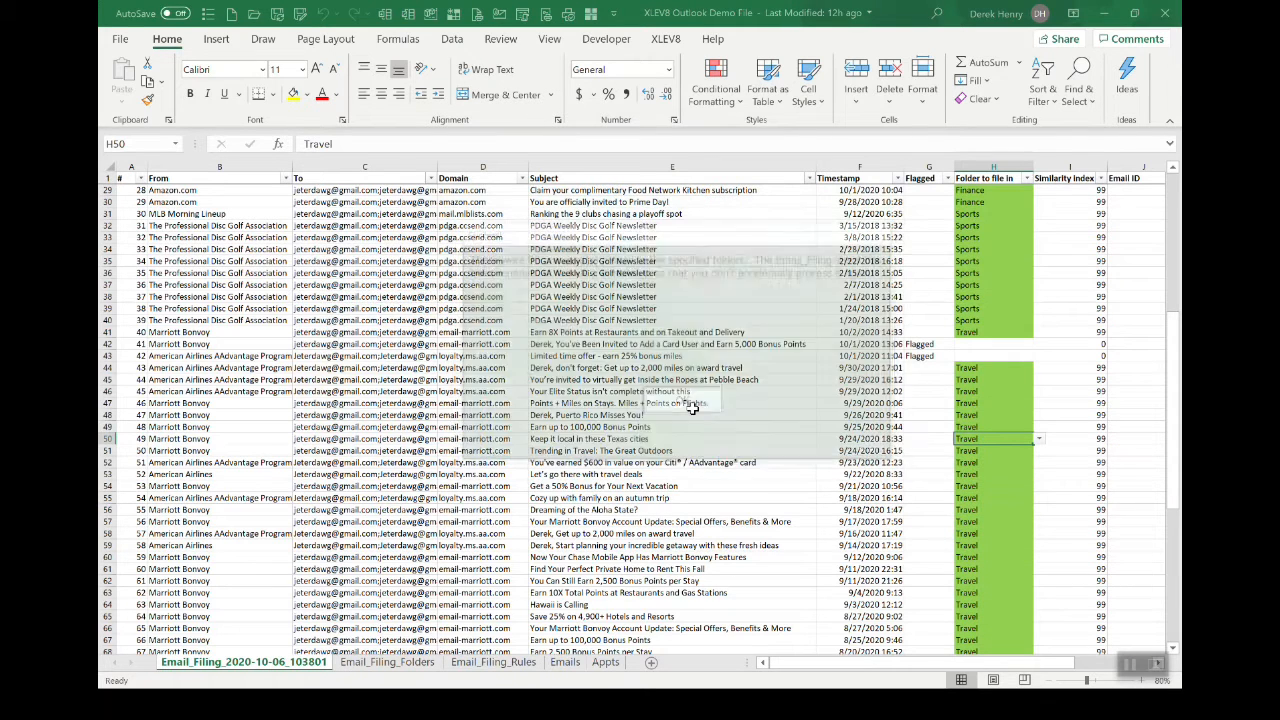
Check the filed account's Inbox in Outlook against the processed Excel sheet and return to the PowerPoint slide show
key(alt+Tab)
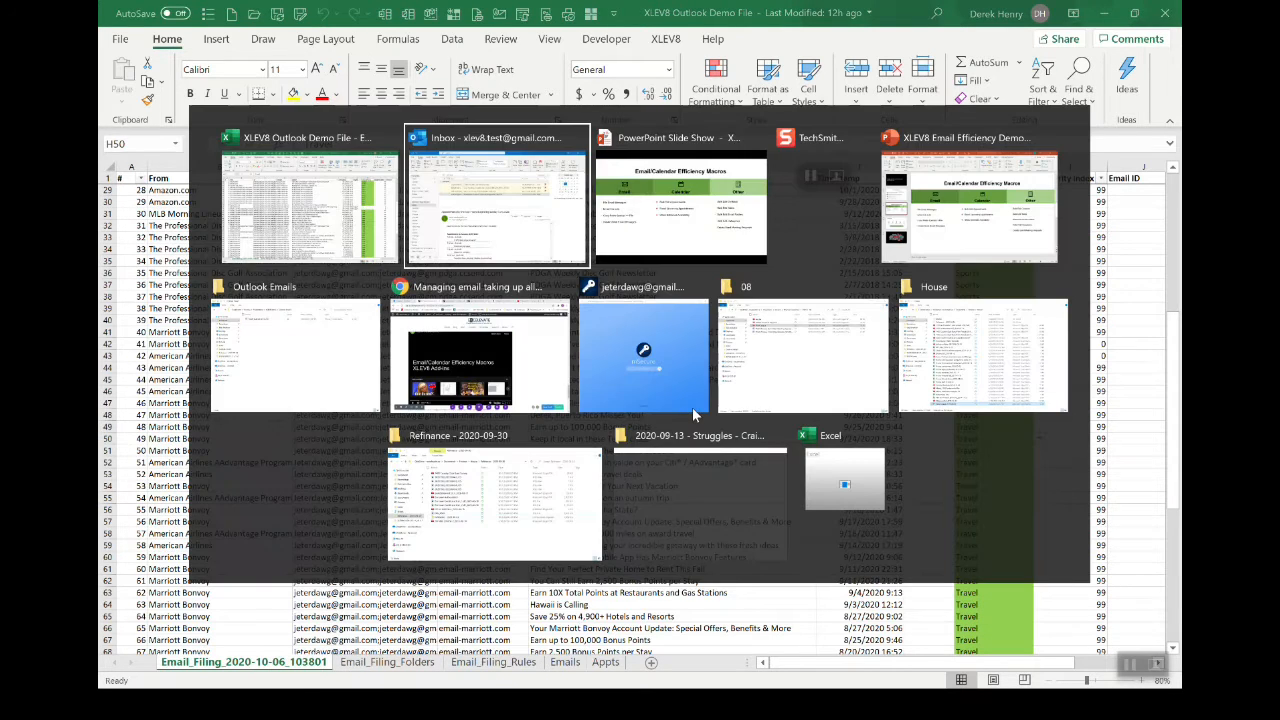
key(alt+Tab)
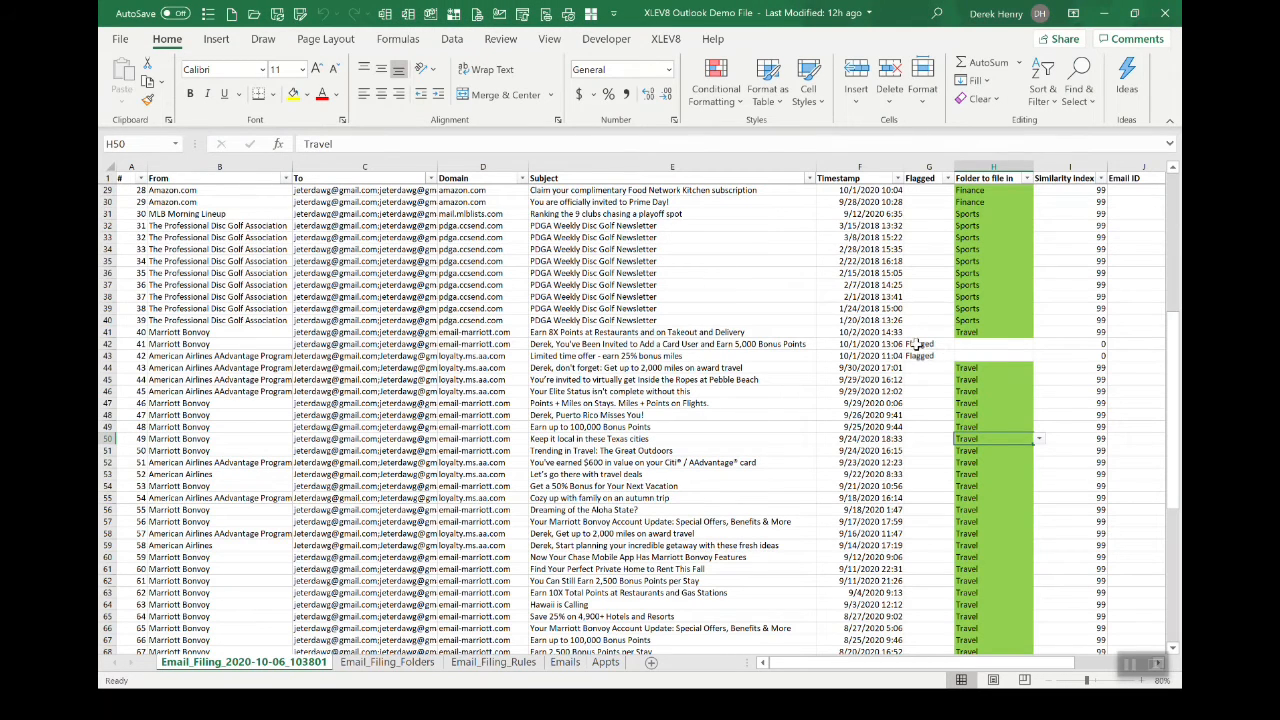
key(alt+Tab)
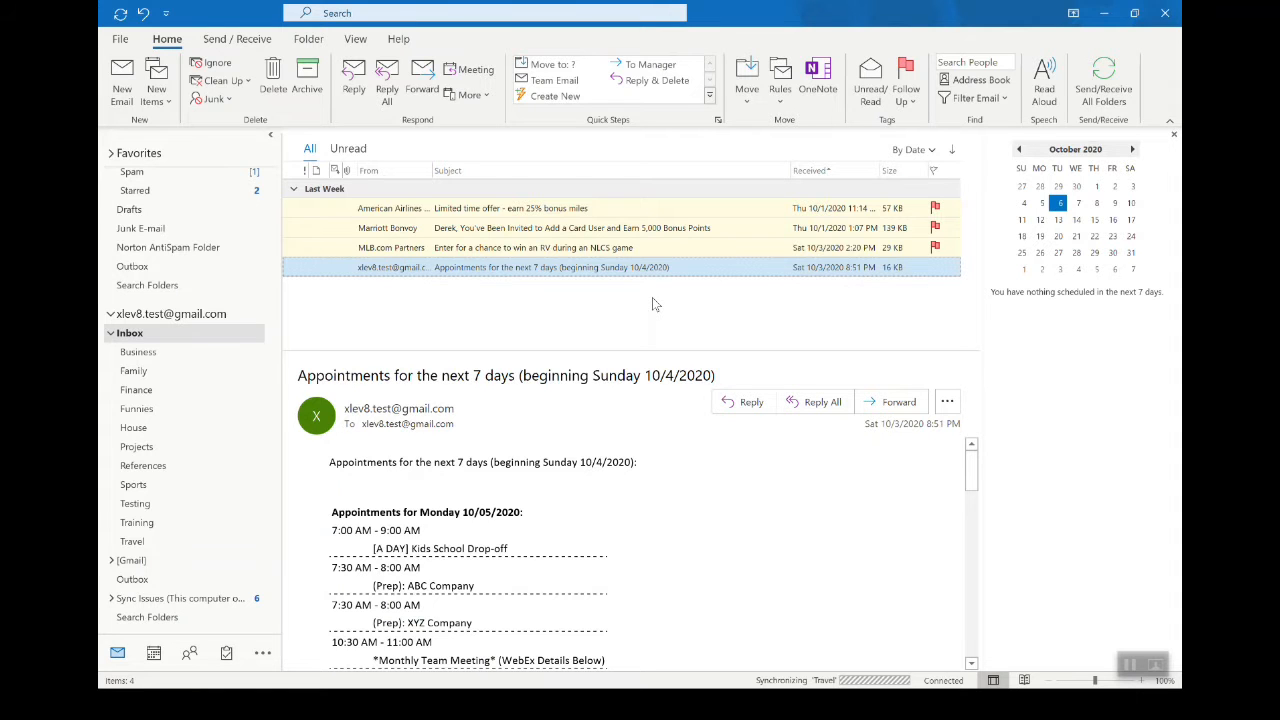
key(alt+Tab)
key(alt+Tab)
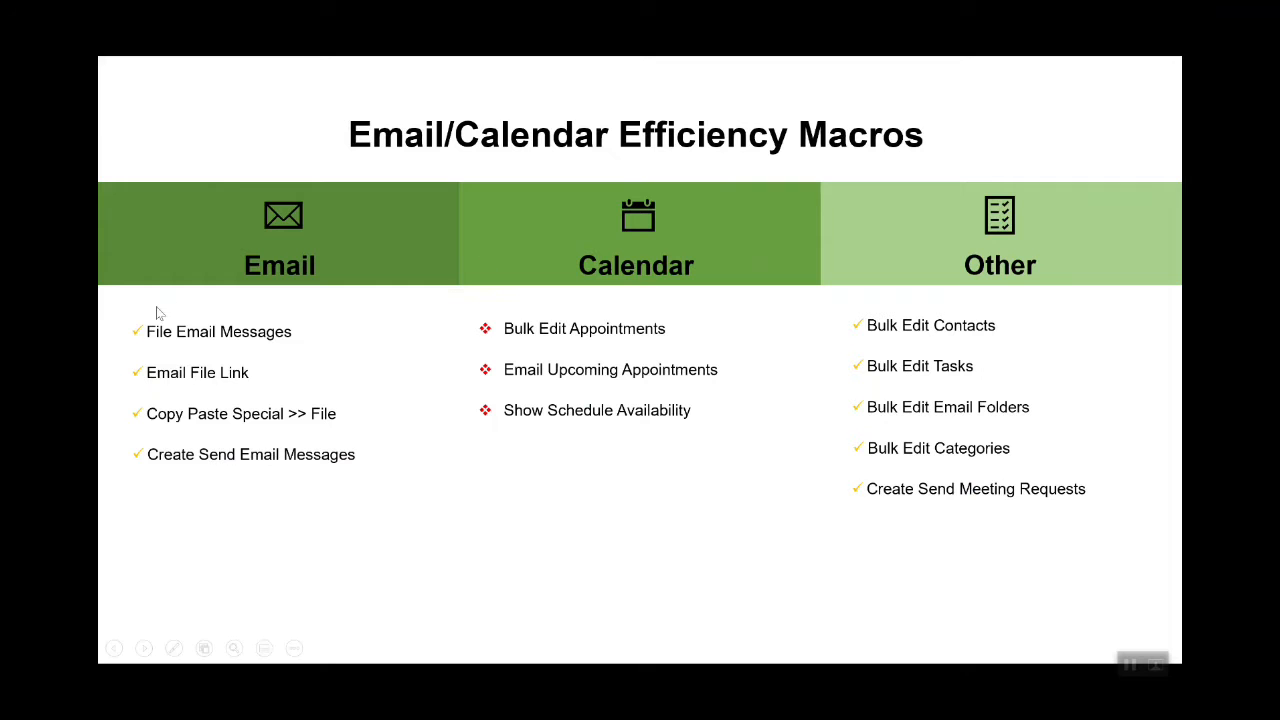
Strike off File Email Messages on the macro overview slide and return to the email filing sheet in Excel
click(222, 335)
key(alt+Tab)
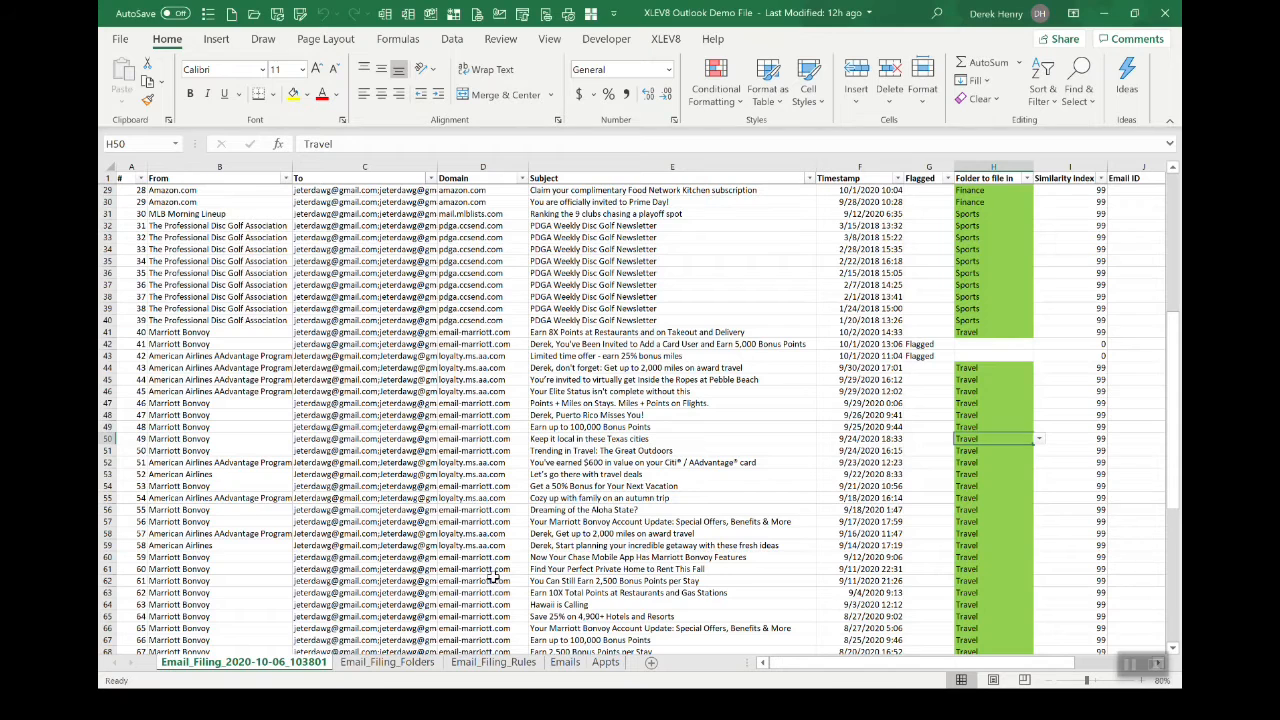
click(615, 392)
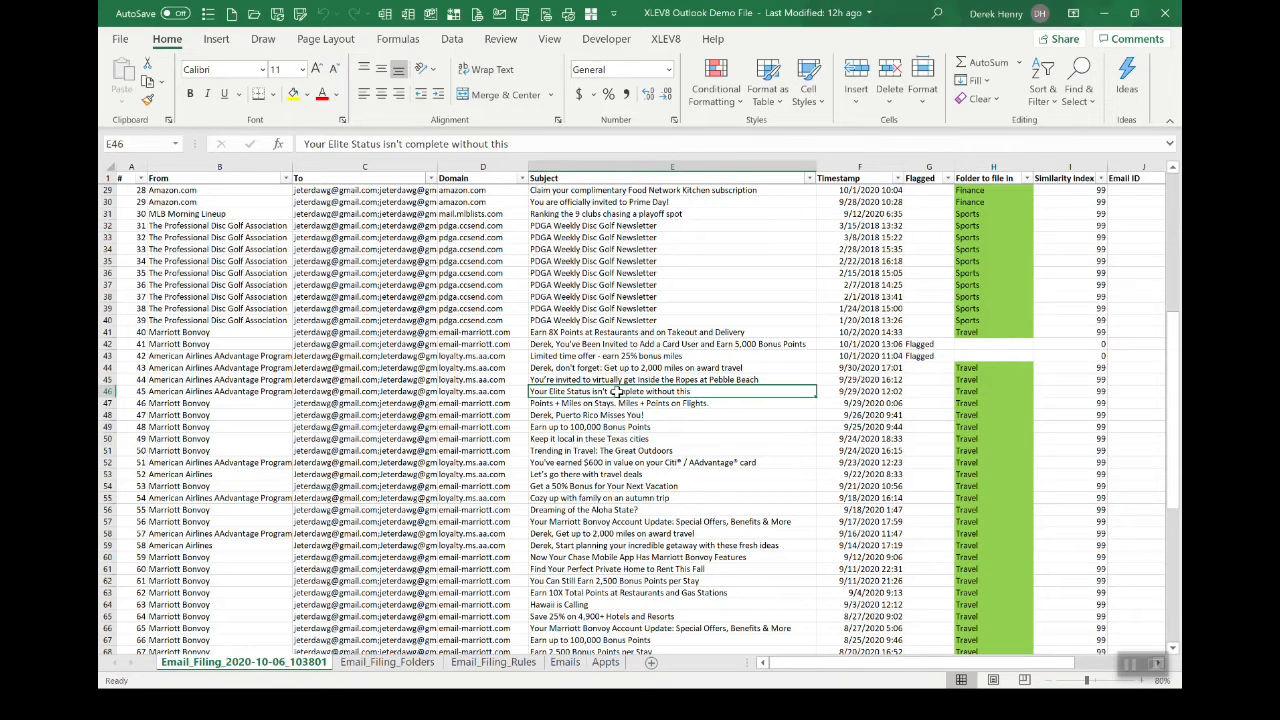
Run the Email File Link macro with action type E, saved as default, to create an email linking the workbook and its folder
key(ctrl+shift+m)
text(email)
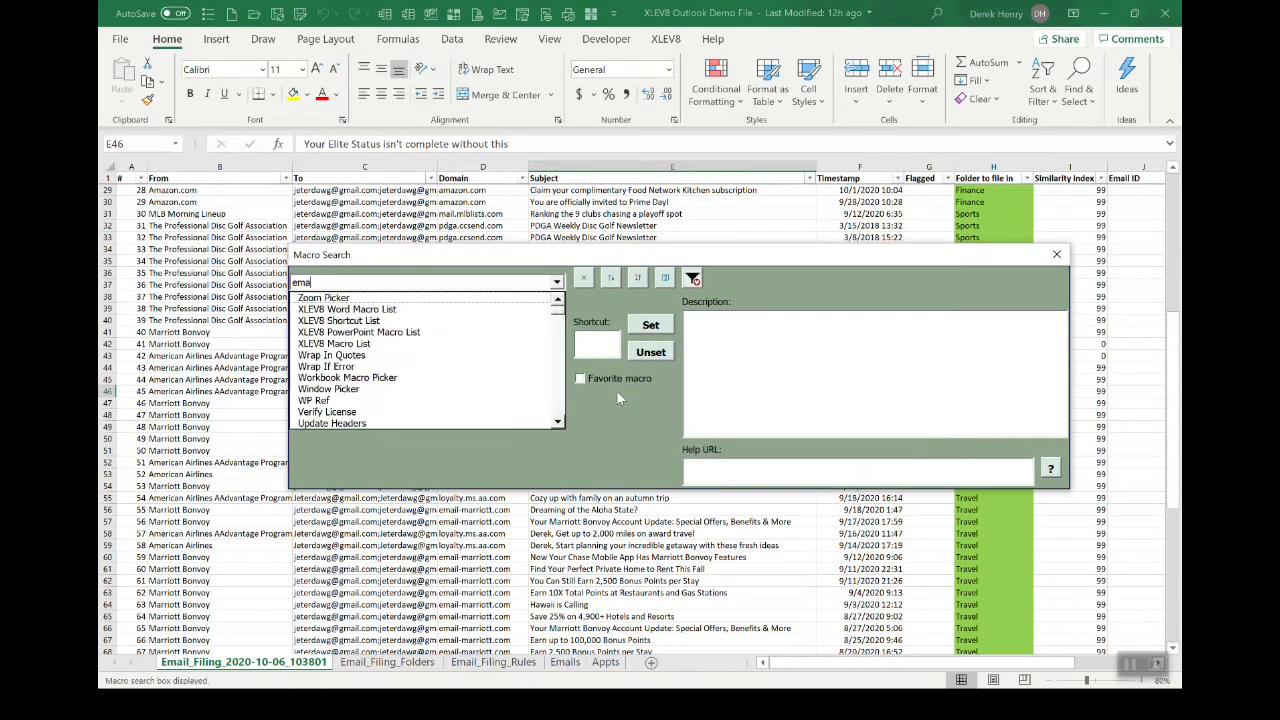
key(Down)
key(Down)
key(Down)
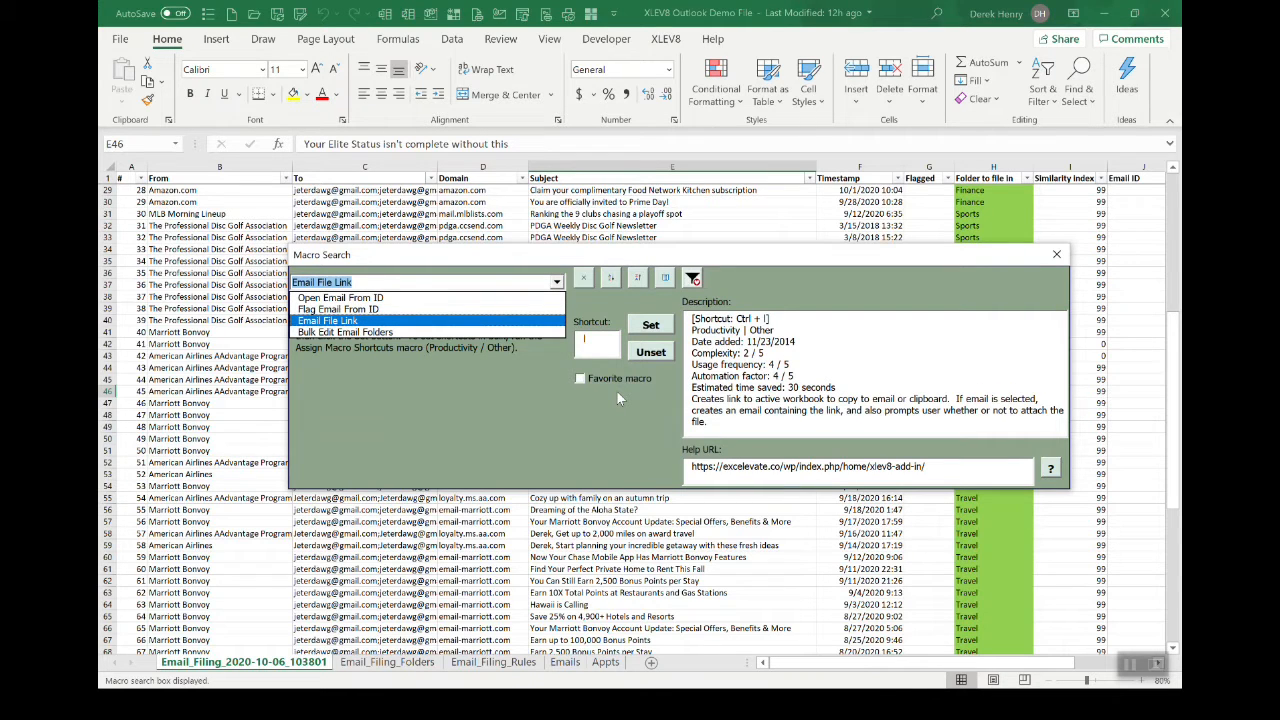
key(Return)
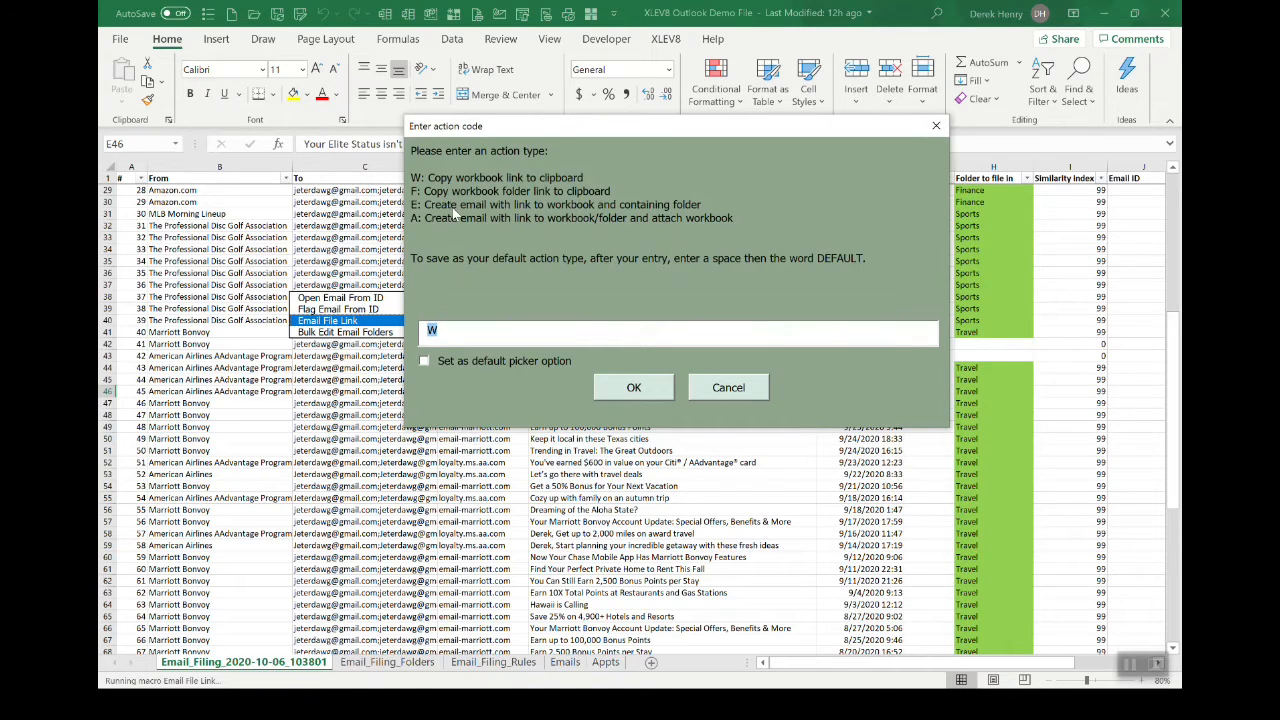
text(e)
click(424, 362)
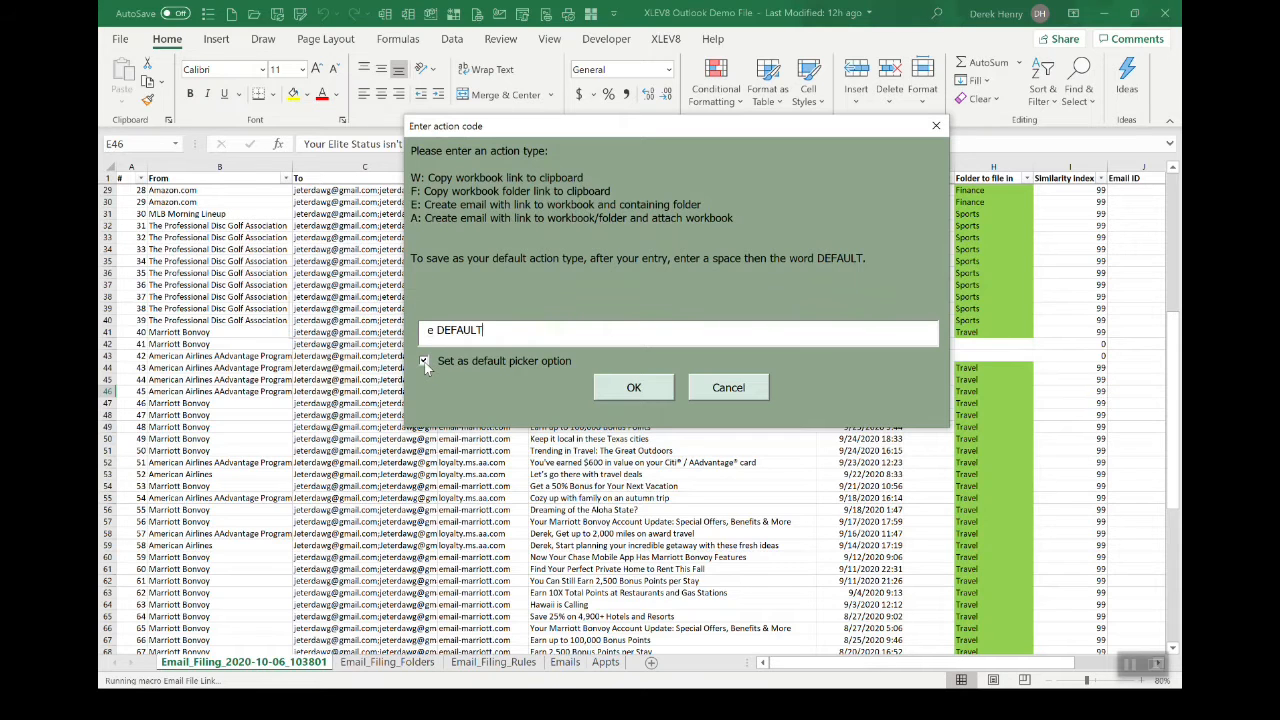
click(631, 385)
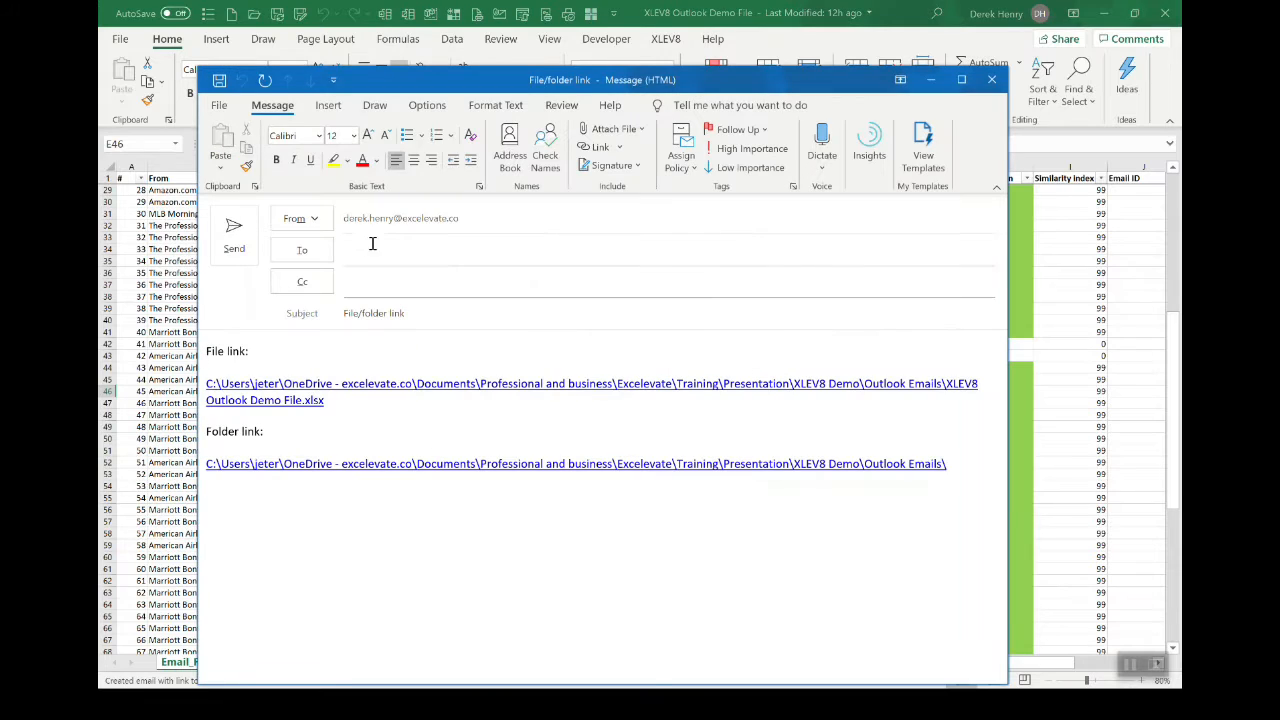
Switch the link email's sender to the Gmail test account and close the message without saving it
click(301, 218)
click(316, 250)
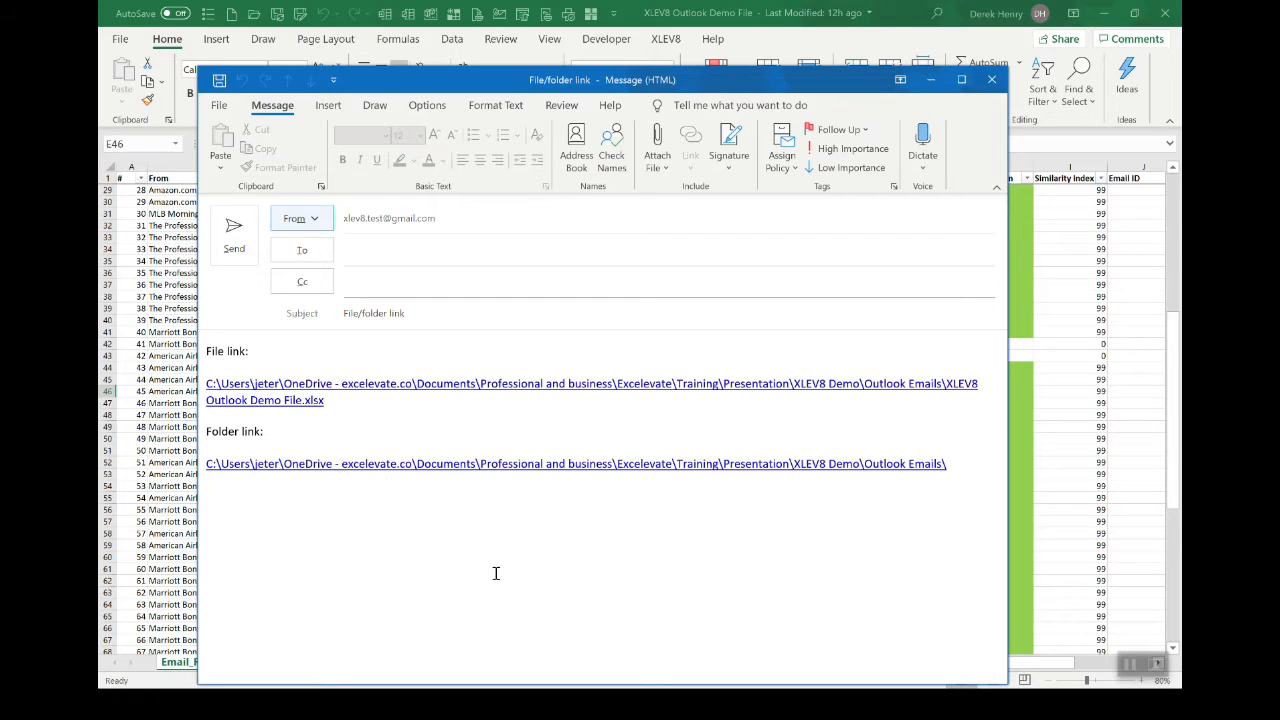
click(991, 79)
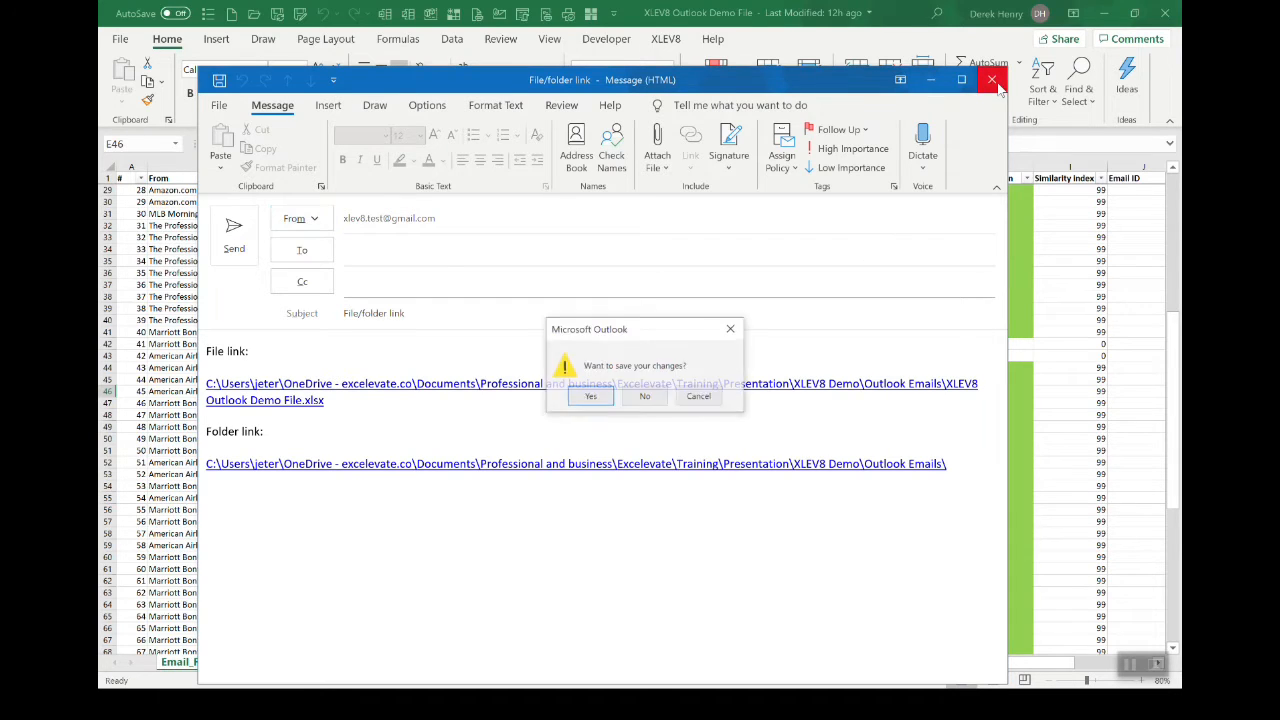
click(645, 396)
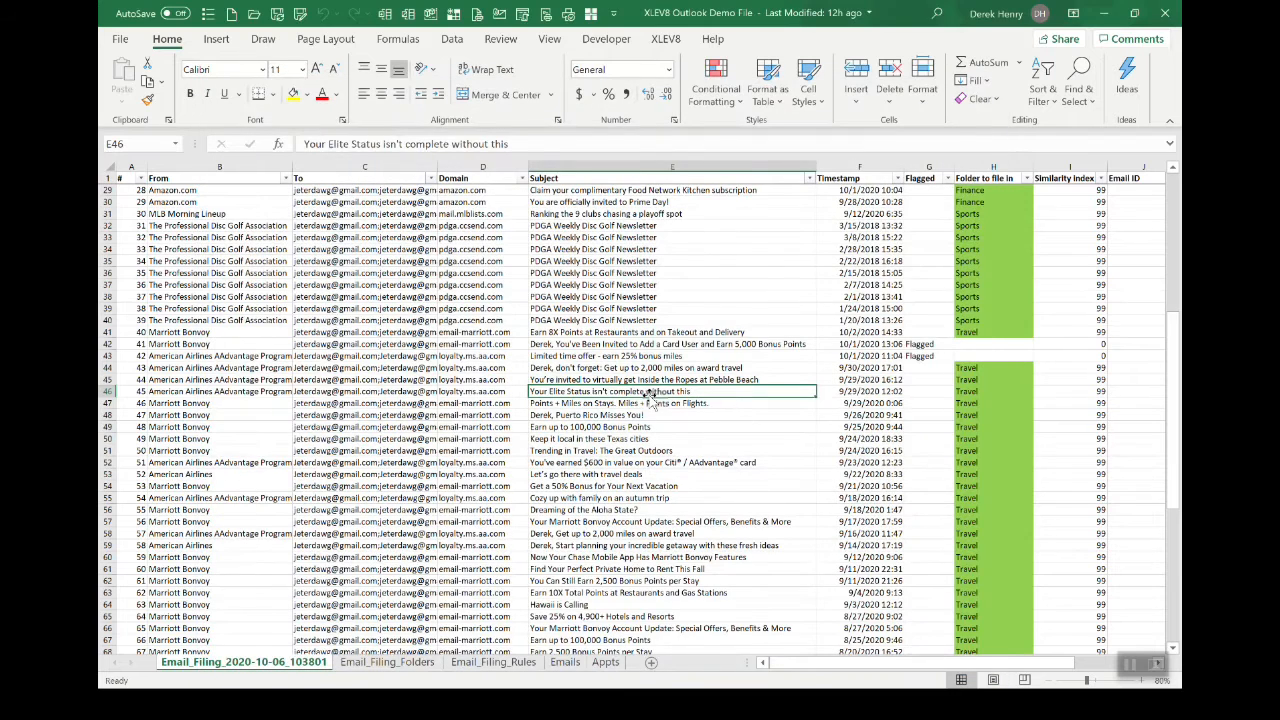
Strike off Email File Link on the PowerPoint slide show's macro list and return to the Excel workbook
key(alt+Tab)
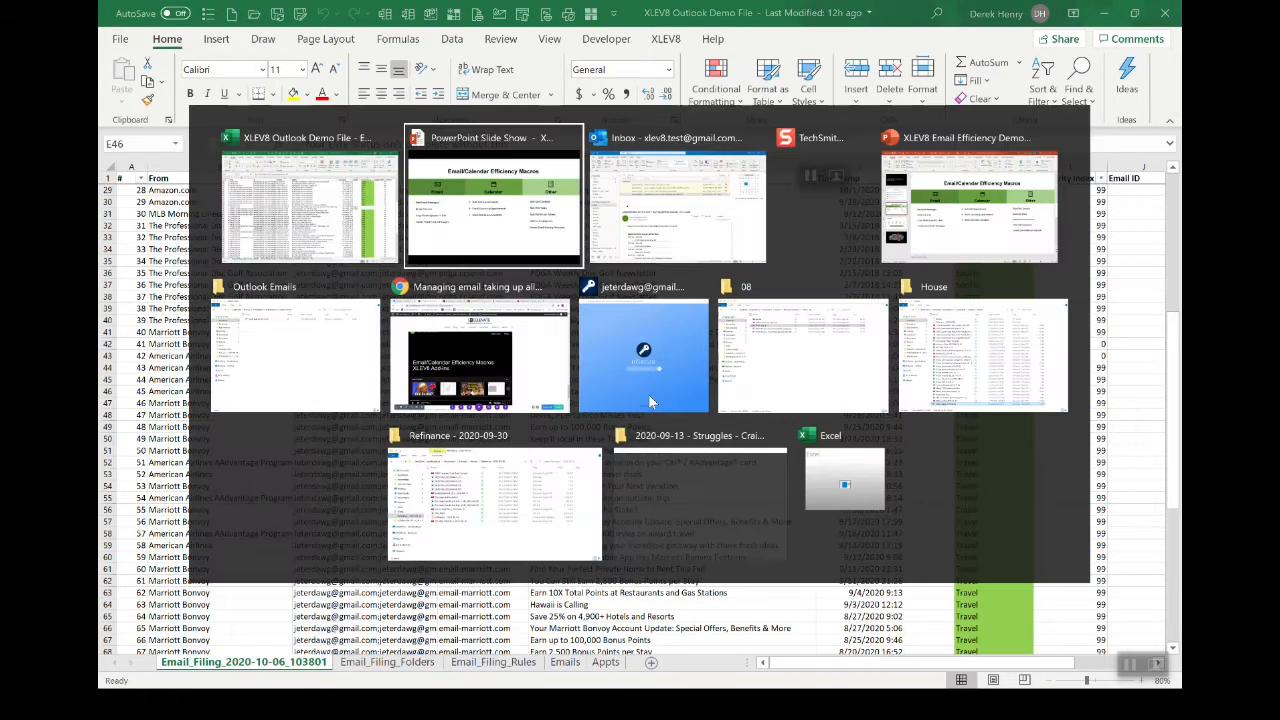
click(207, 374)
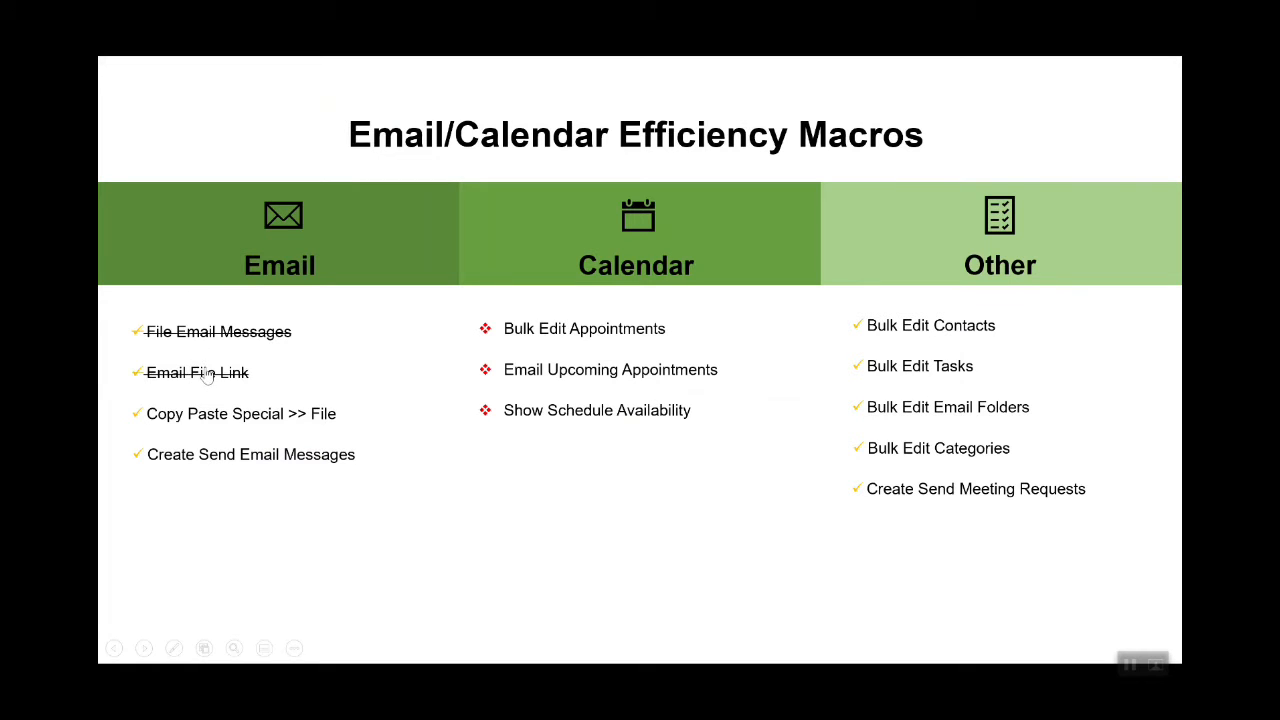
key(alt+Tab)
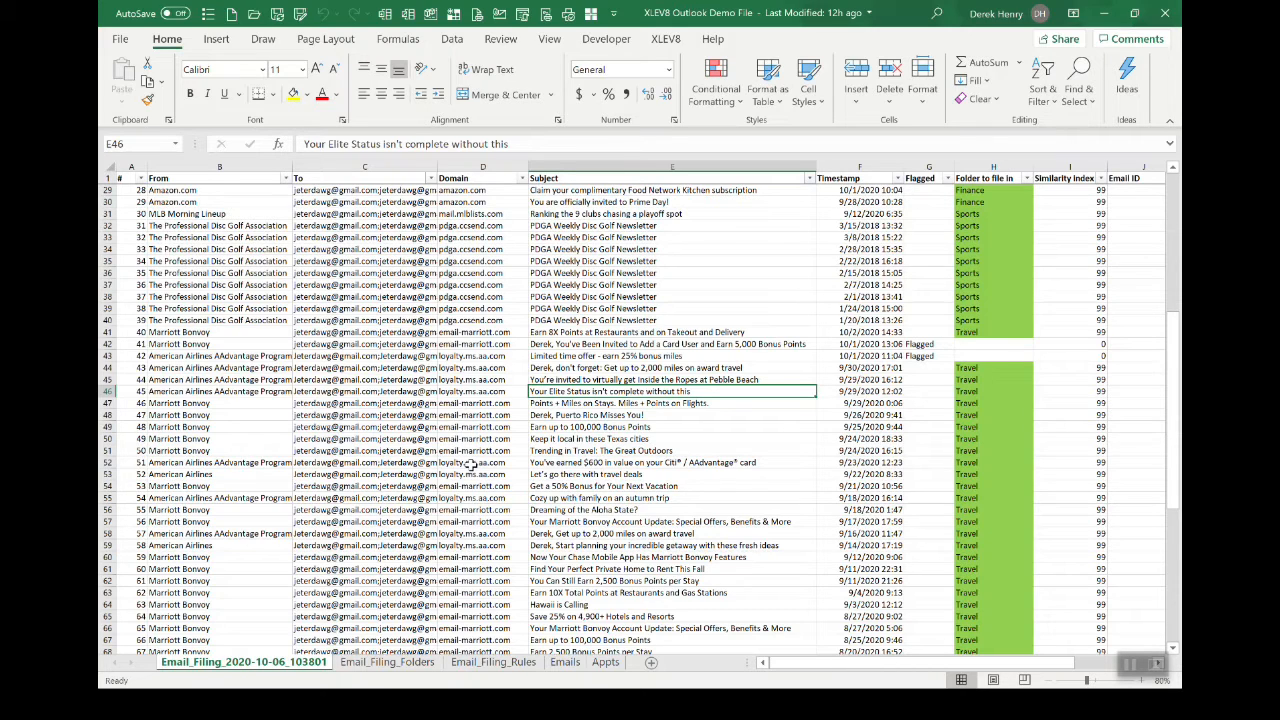
Copy the active workbook to the clipboard using the copy macro with copy type W
key(ctrl+shift+c)
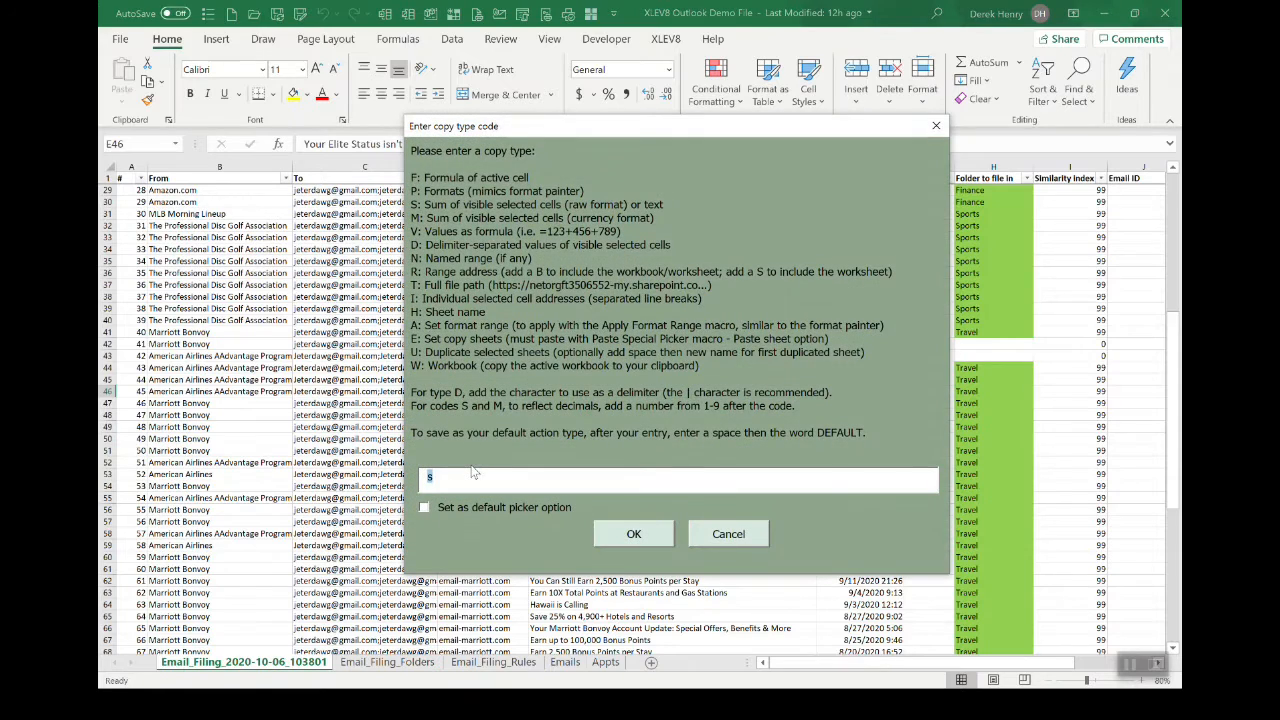
text(w)
key(Return)
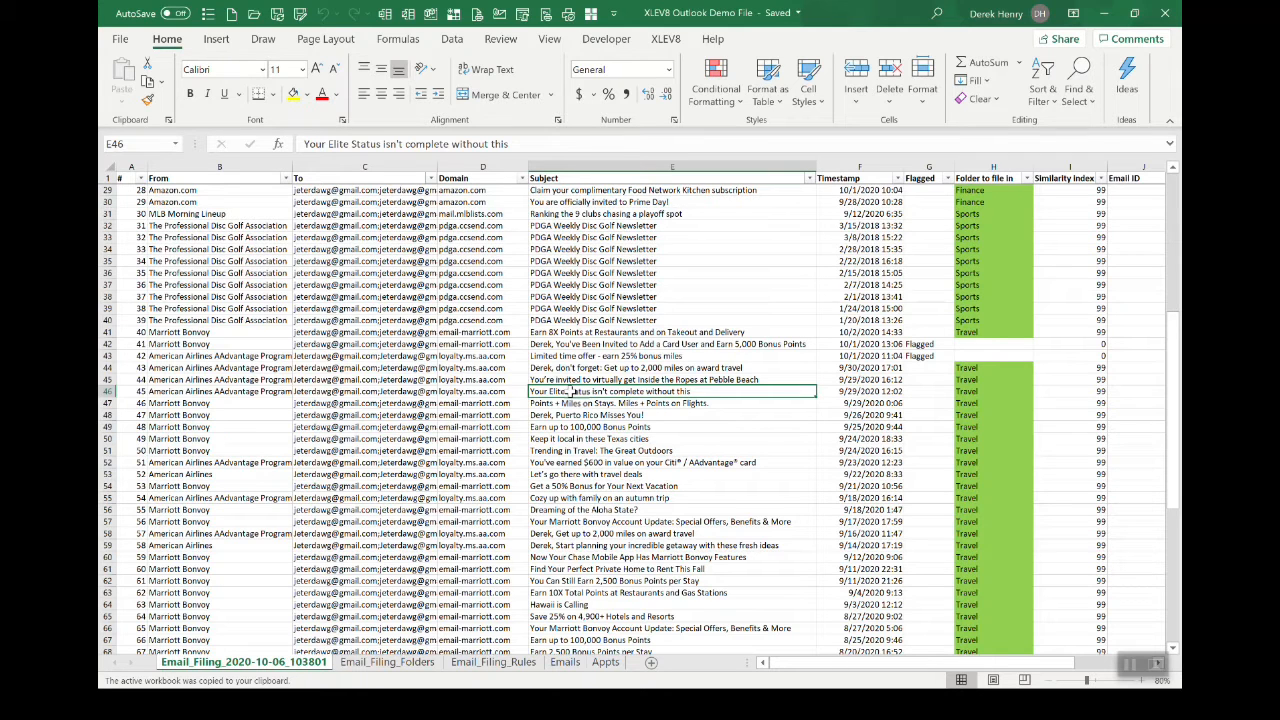
Switch to Outlook, paste the copied workbook into a new email as an attachment, and discard the message
key(alt+Tab)
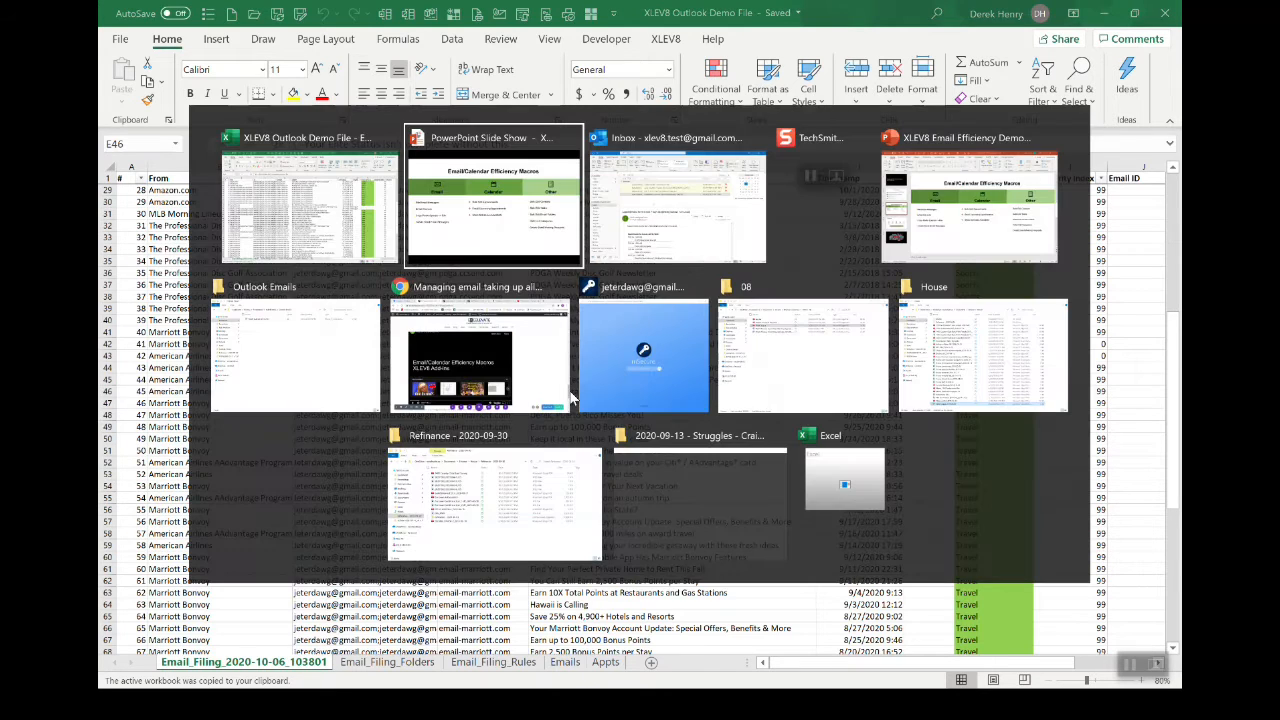
key(alt+Tab)
key(Tab)
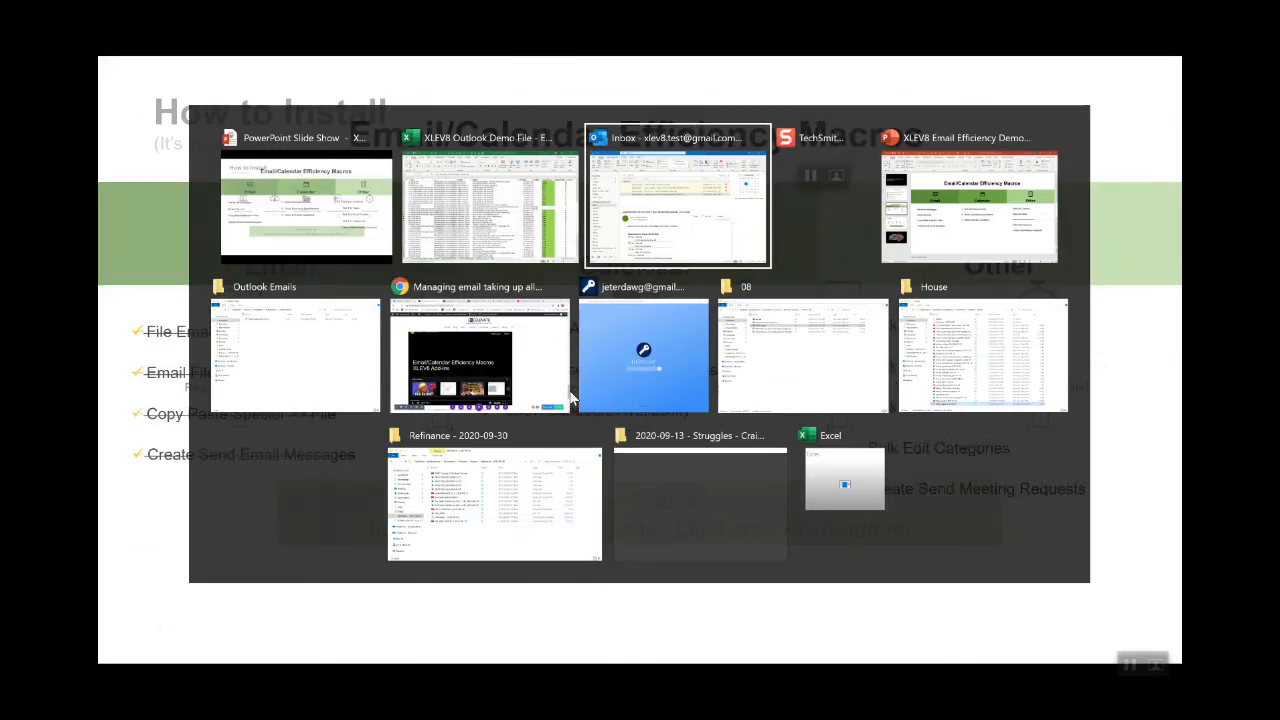
click(131, 101)
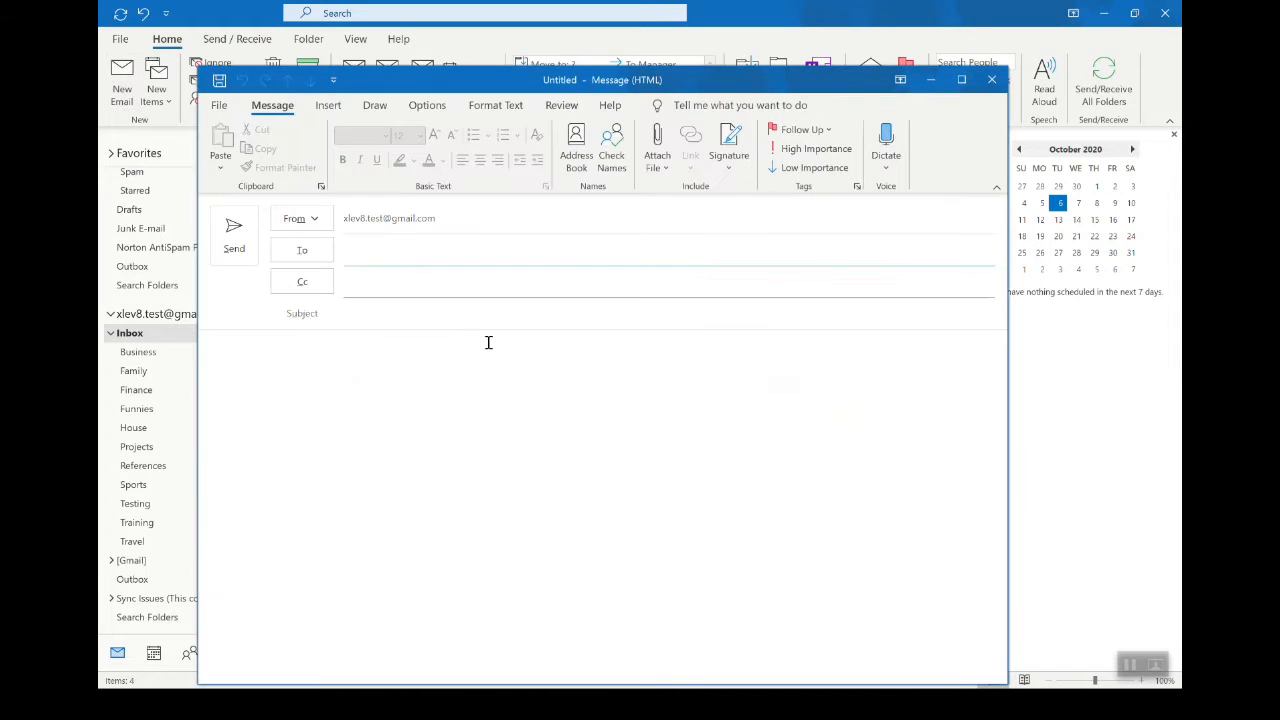
key(ctrl+v)
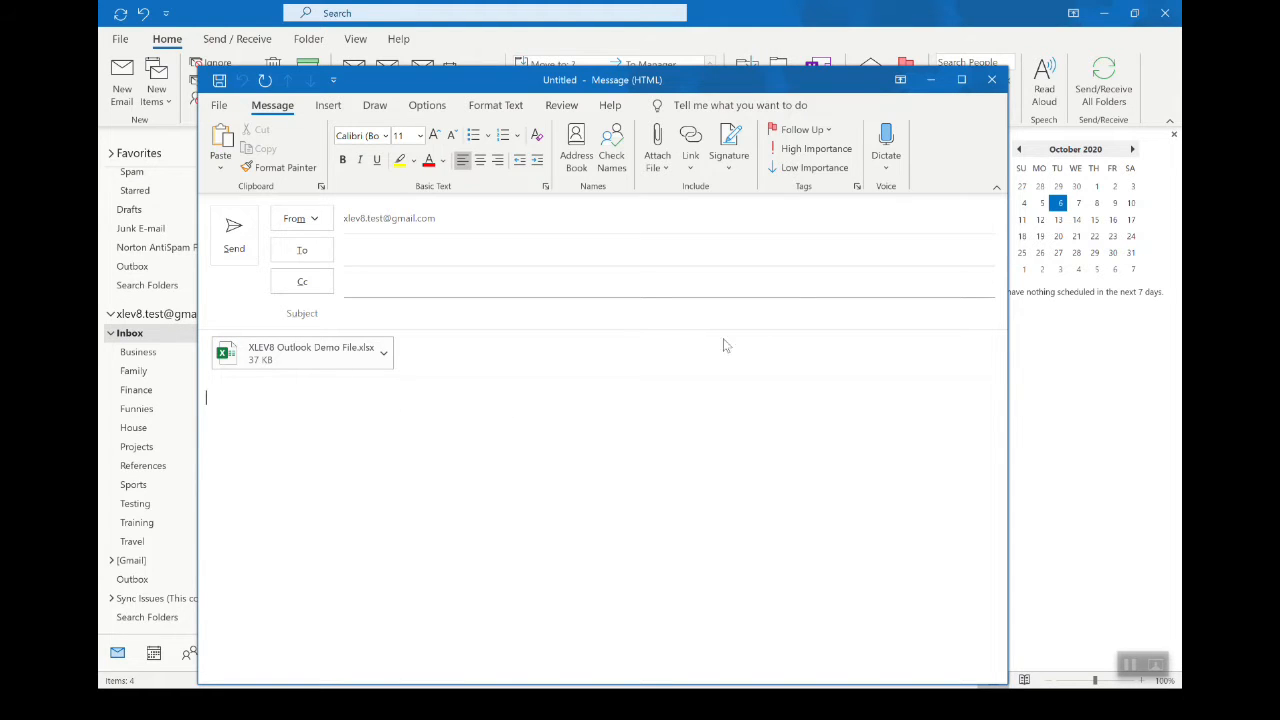
click(991, 79)
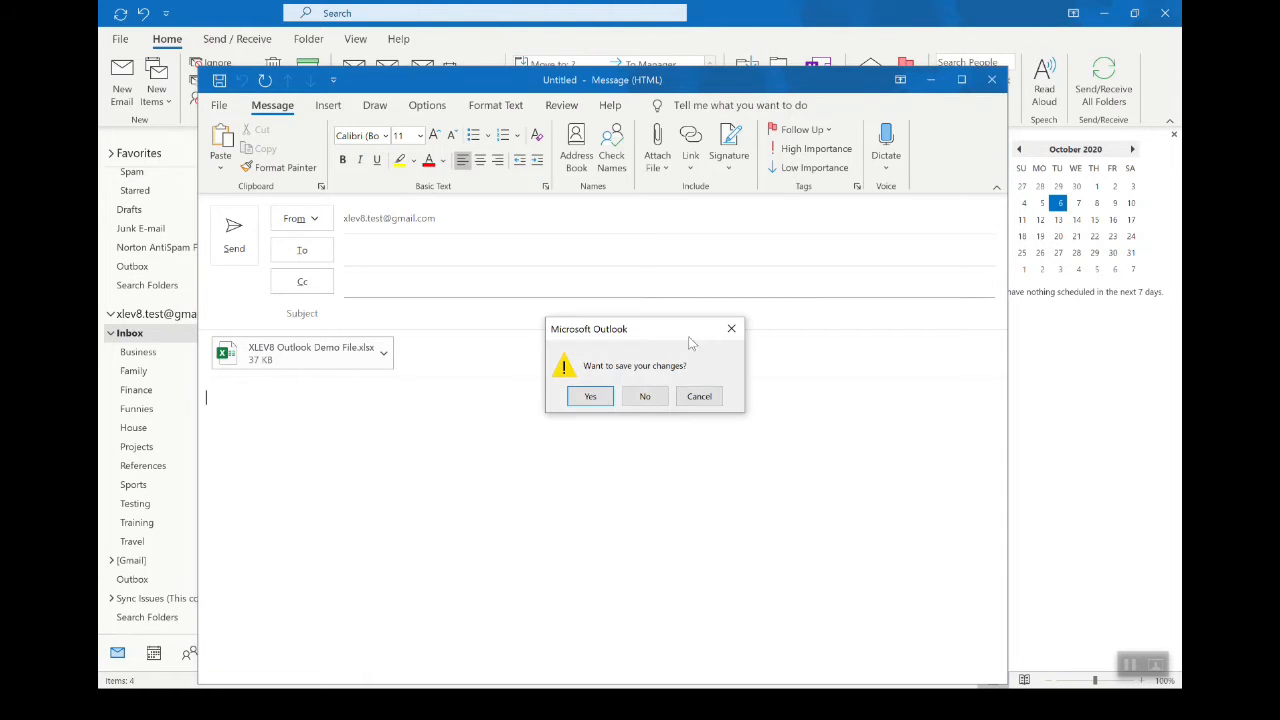
click(644, 397)
Return to the Email/Calendar Efficiency Macros slide in the slide show and strike off Copy Paste Special >> File
key(alt+Tab)
key(alt+Tab)
key(alt+shift+Tab)
click(337, 494)
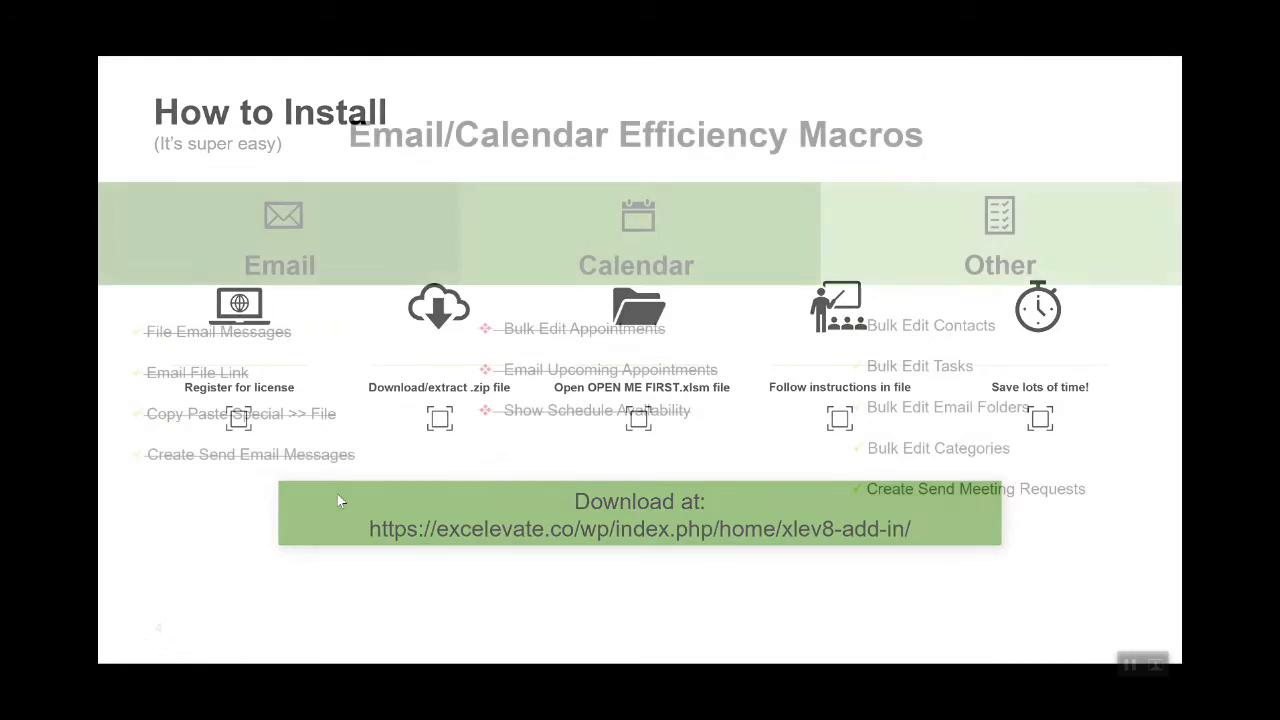
click(192, 420)
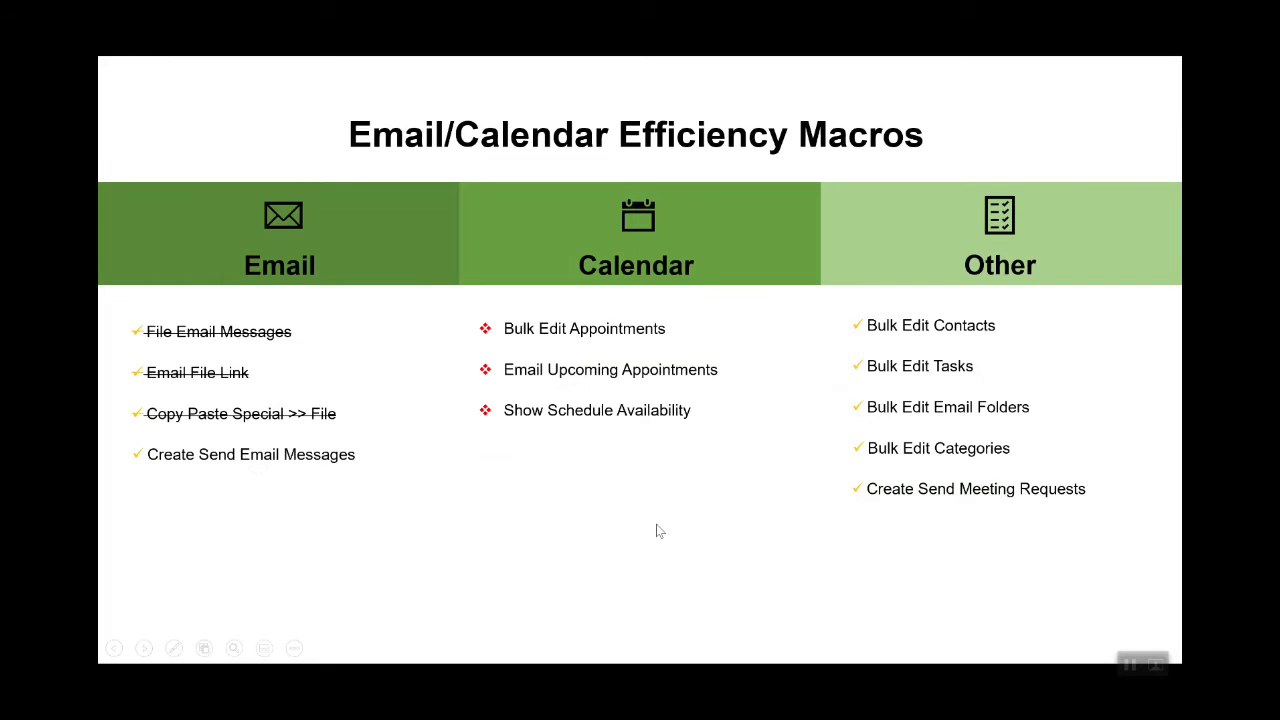
Switch to Excel and examine the From account, Subject formula and Attachments path on the Emails sheet
key(alt+Tab)
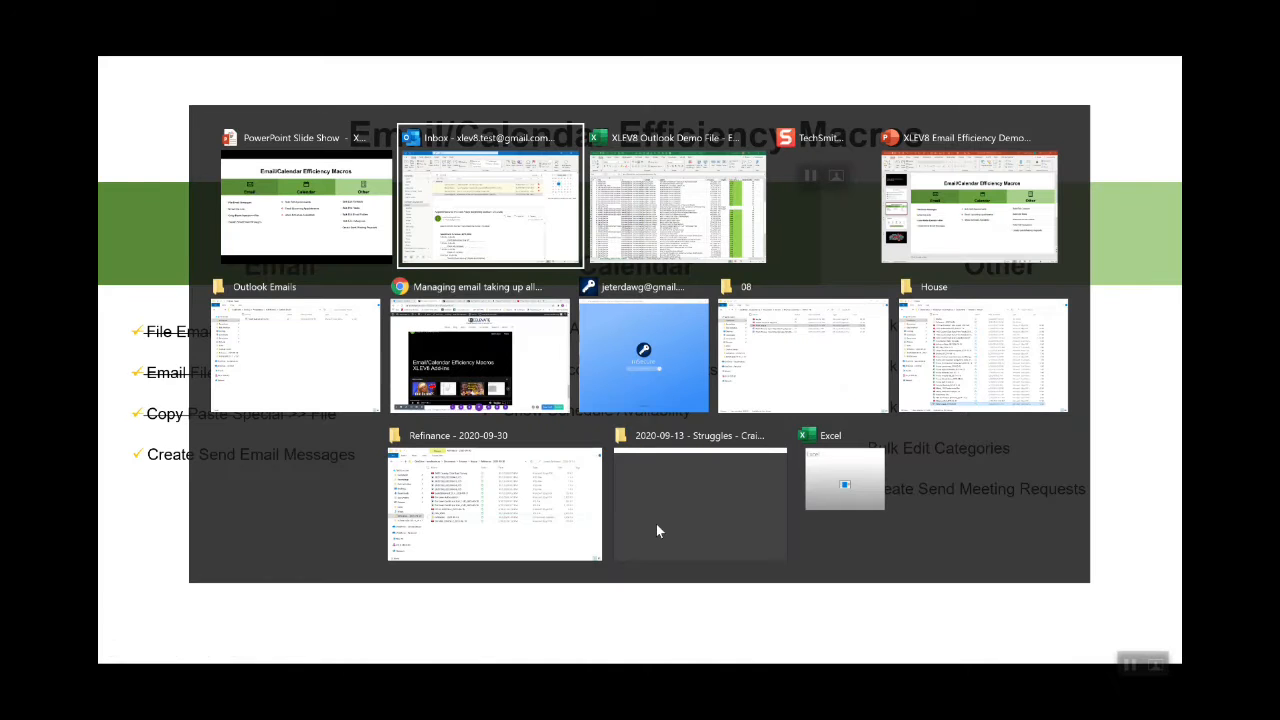
key(Tab)
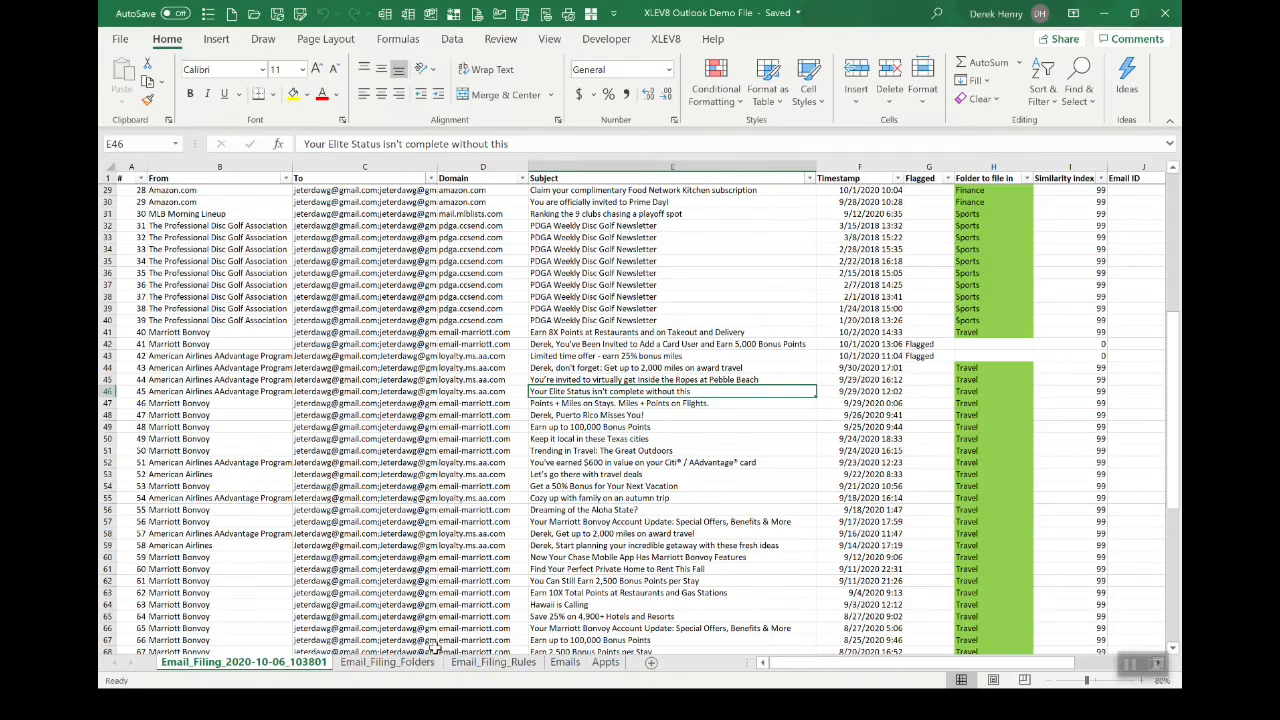
click(563, 663)
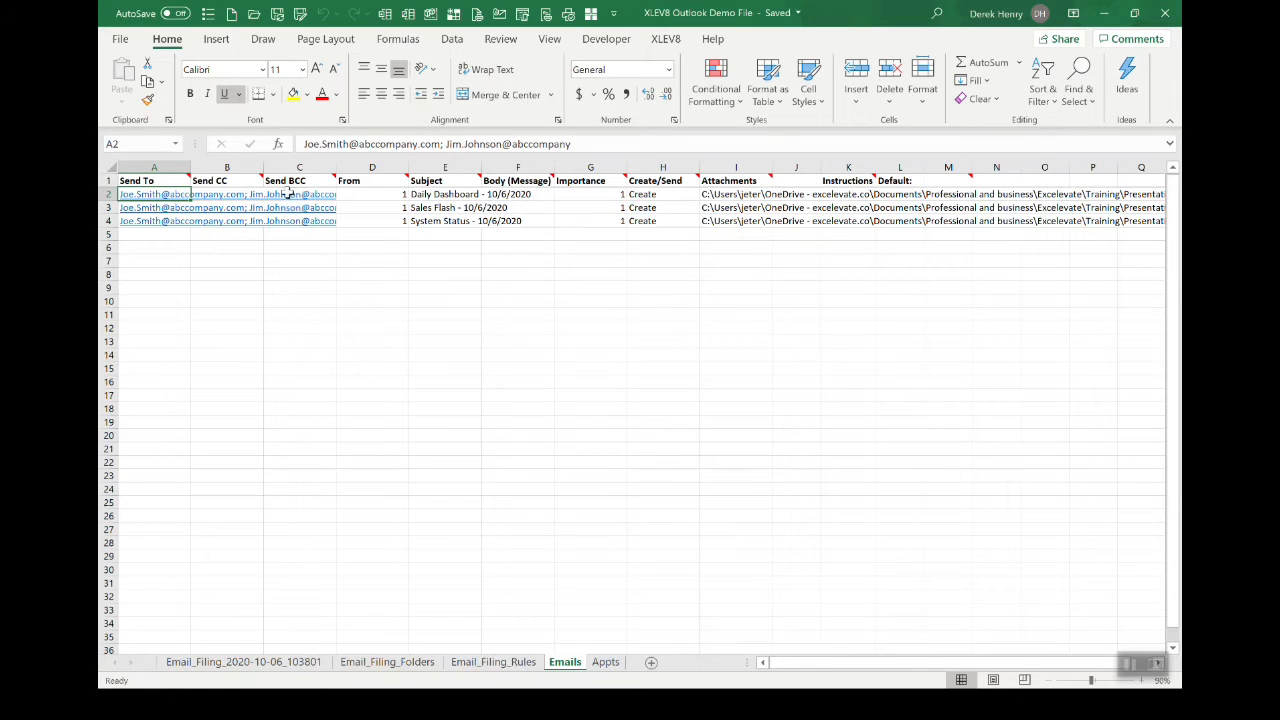
click(378, 221)
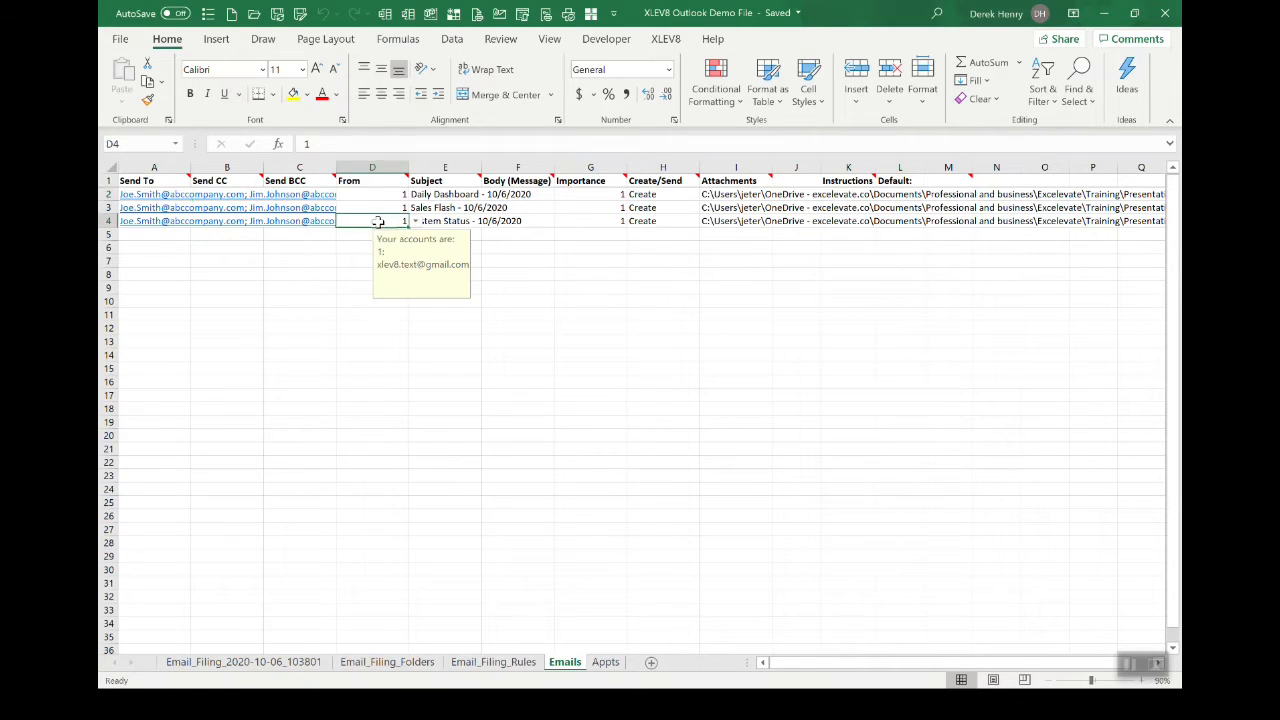
click(447, 219)
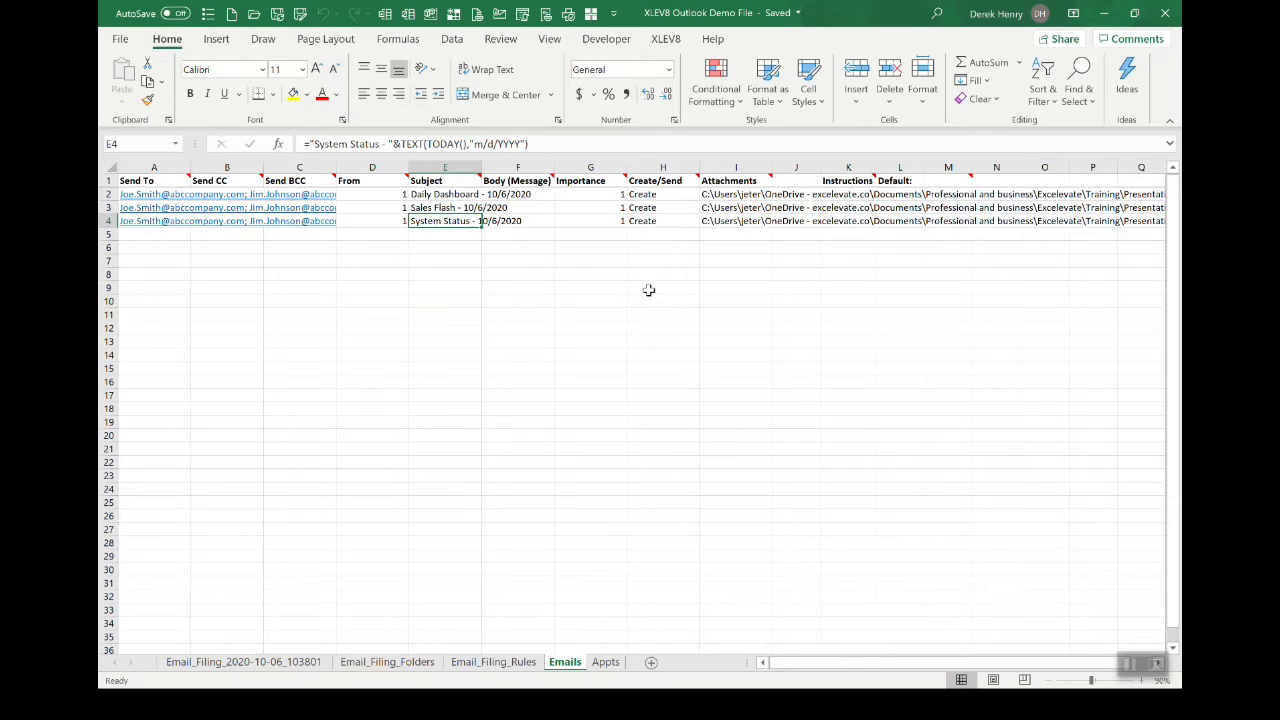
click(729, 193)
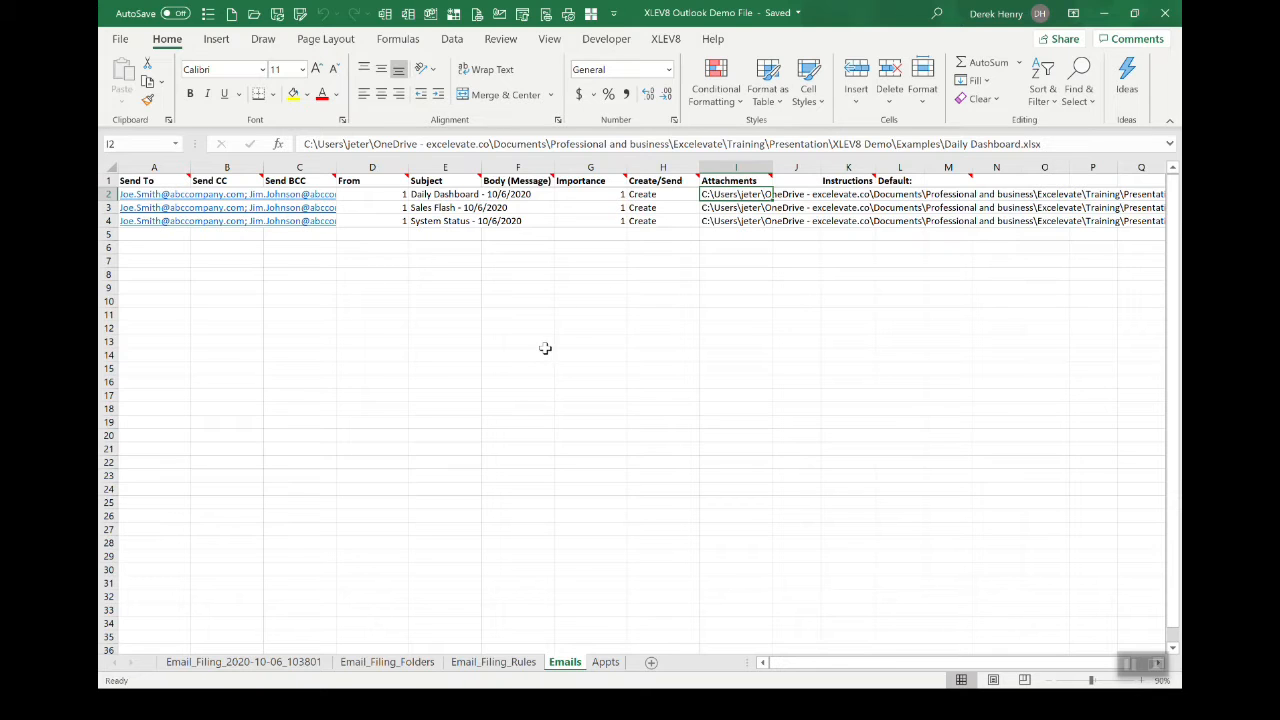
Run the Create Send Email Messages macro to generate its input sheet, and paste rows 2 to 4 from Emails as values and number formats
key(ctrl+shift+m)
text(create)
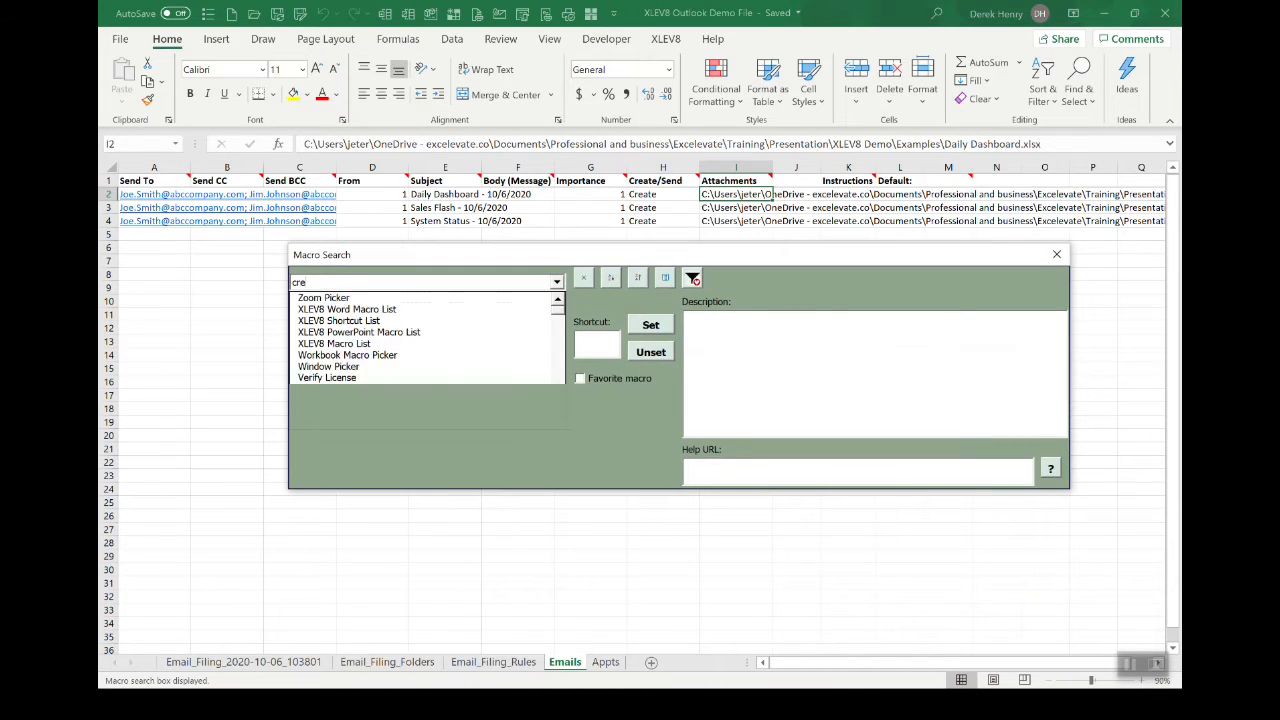
key(Down)
key(Down)
key(Down)
key(Down)
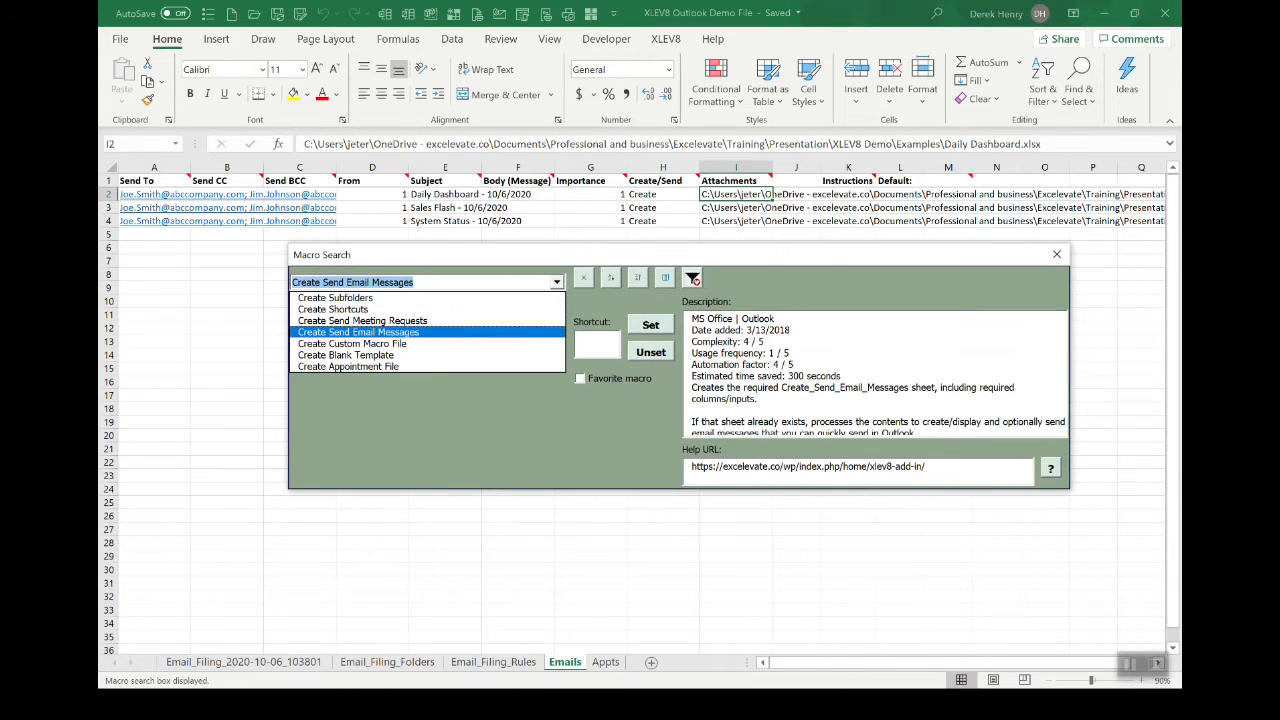
key(Return)
click(682, 357)
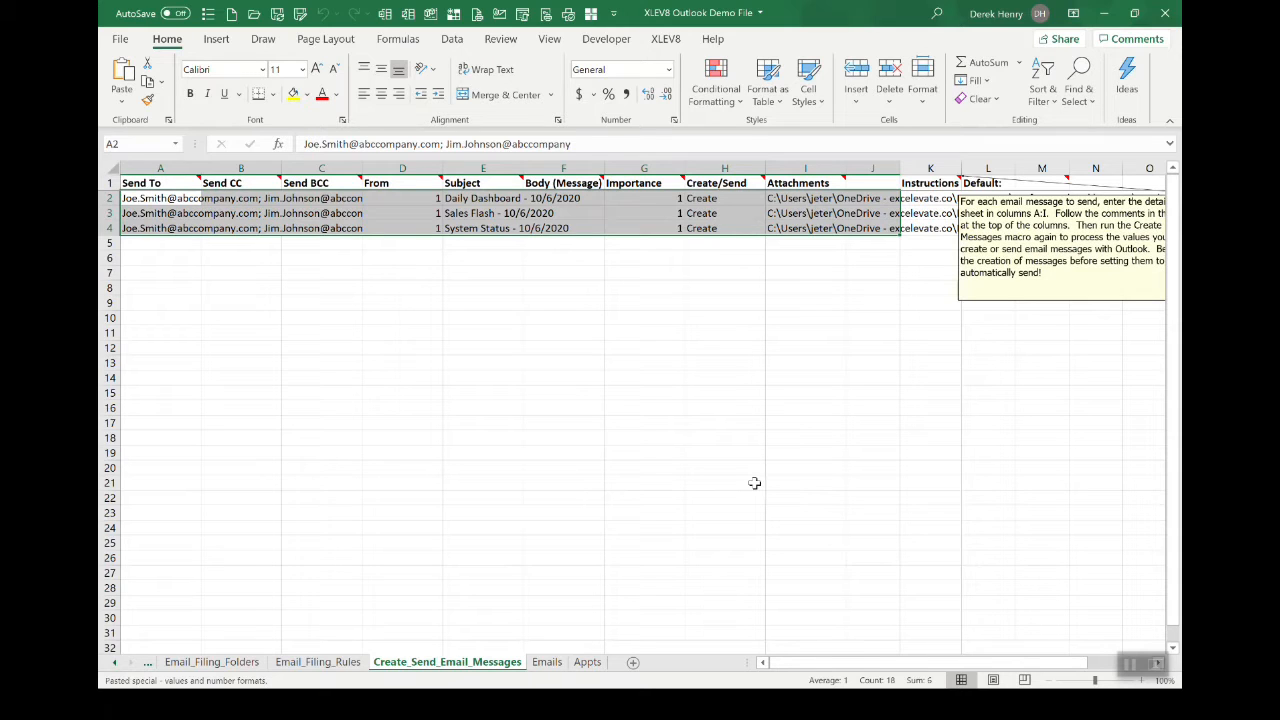
Run the Create Send Email Messages macro on the filled Create_Send_Email_Messages sheet and approve creating the emails with Outlook
click(355, 347)
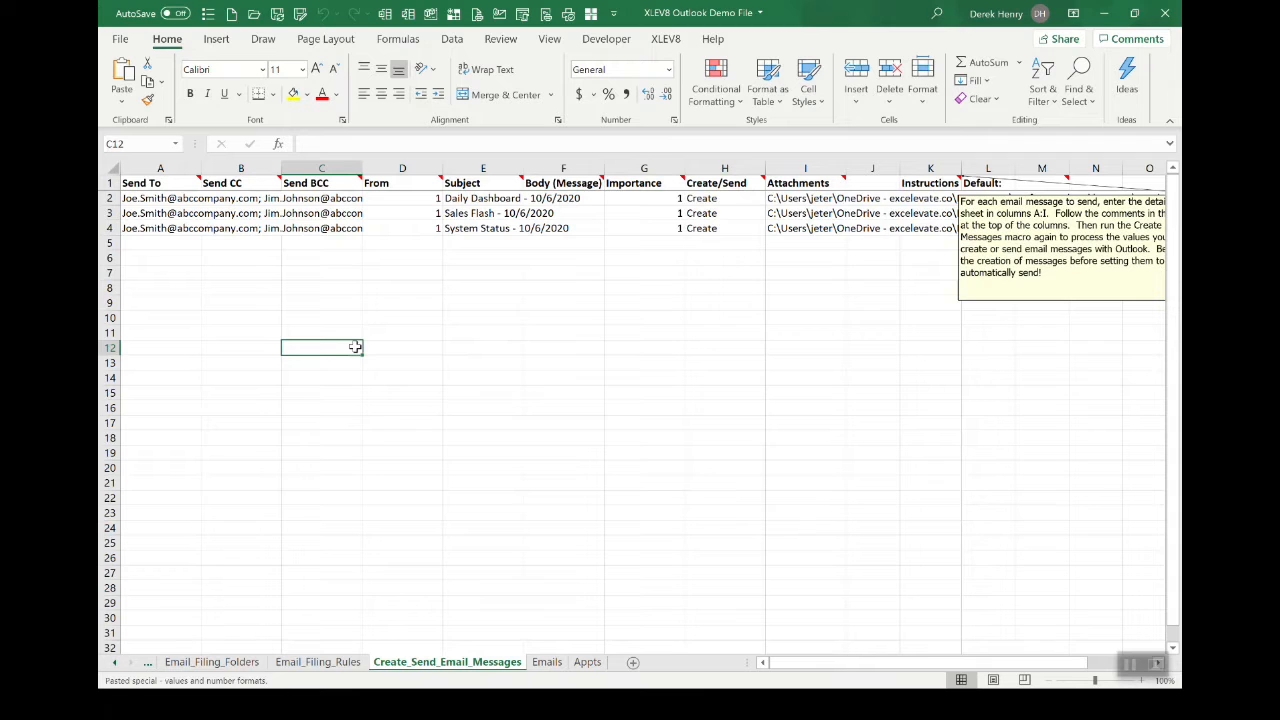
key(ctrl+shift+m)
text(create s)
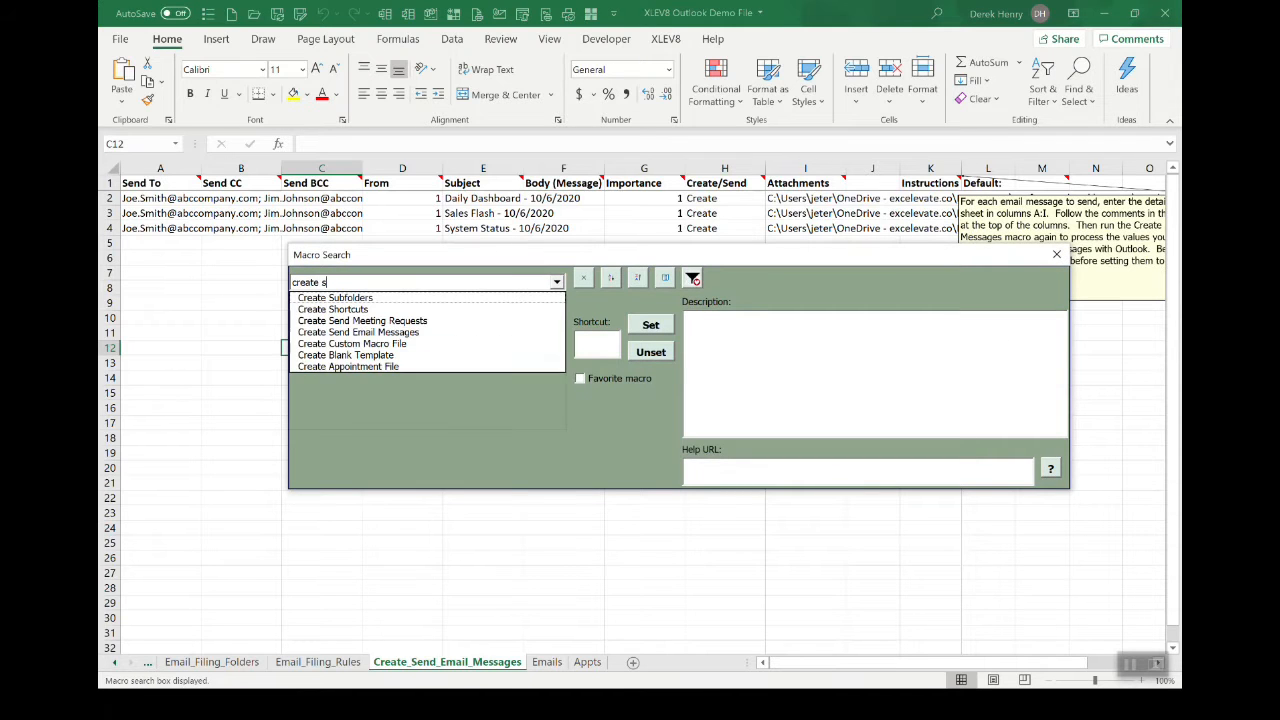
key(Down)
key(Down)
key(Down)
key(Down)
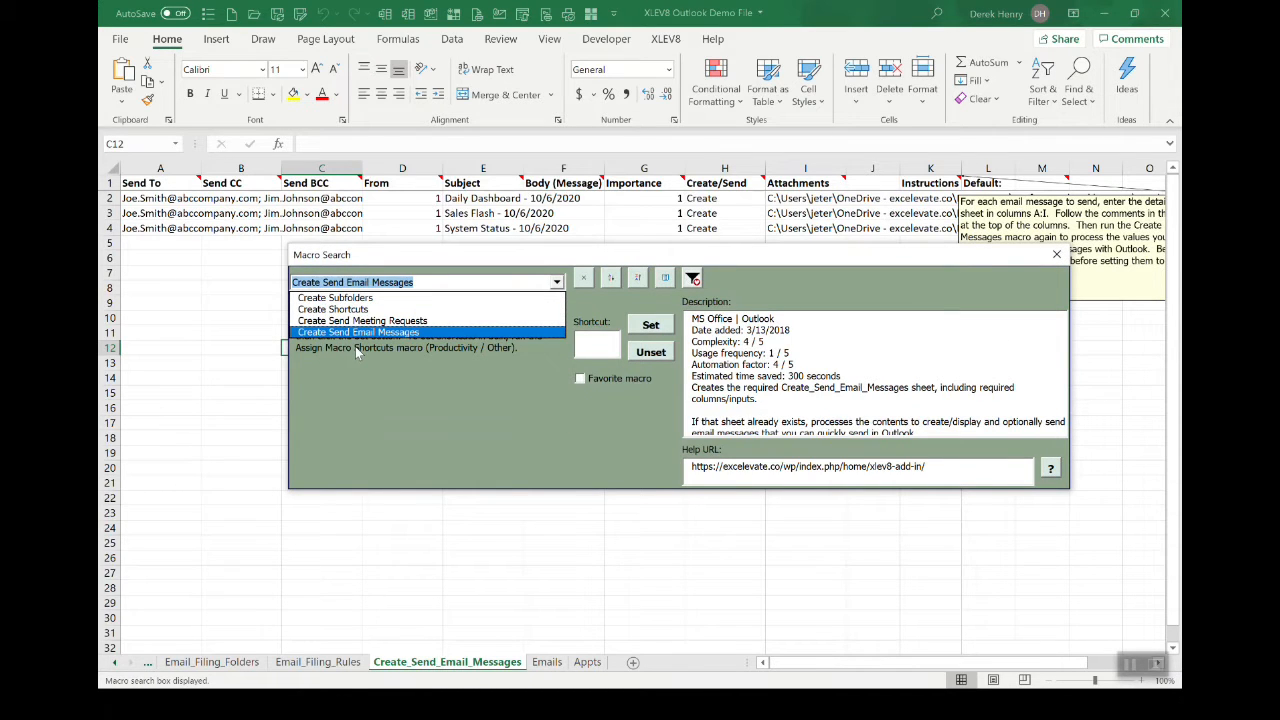
key(Return)
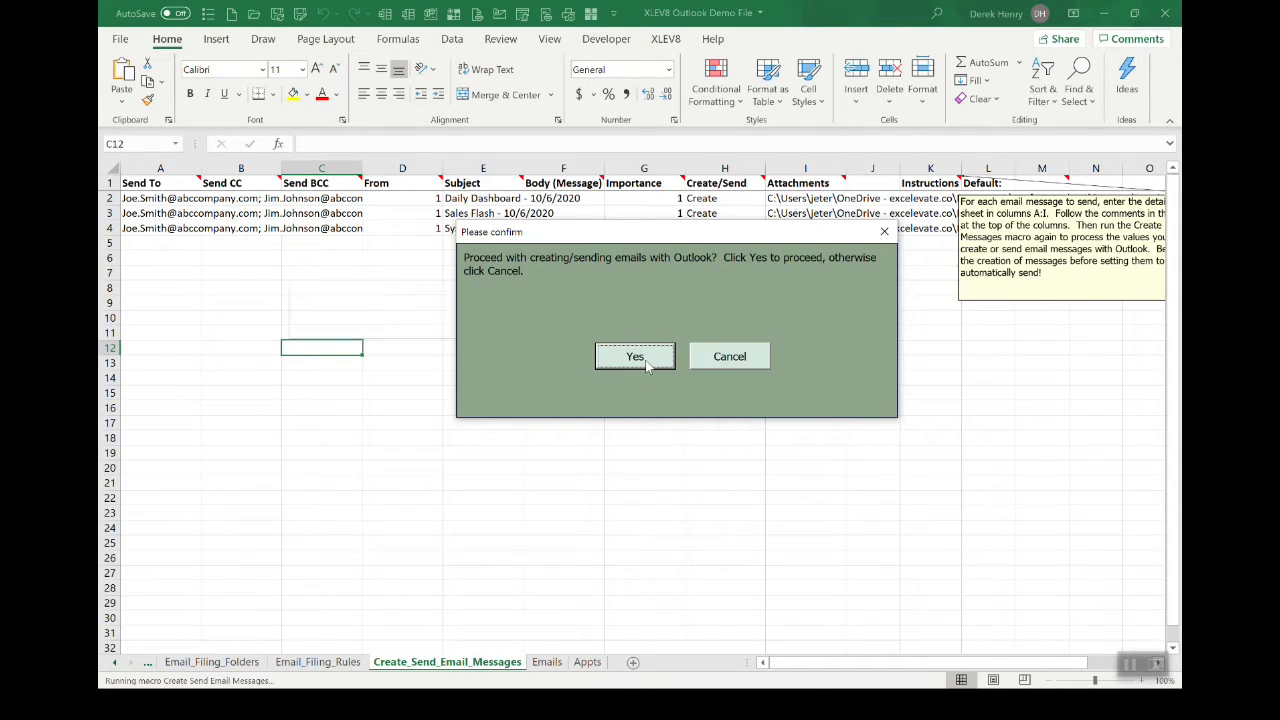
click(646, 365)
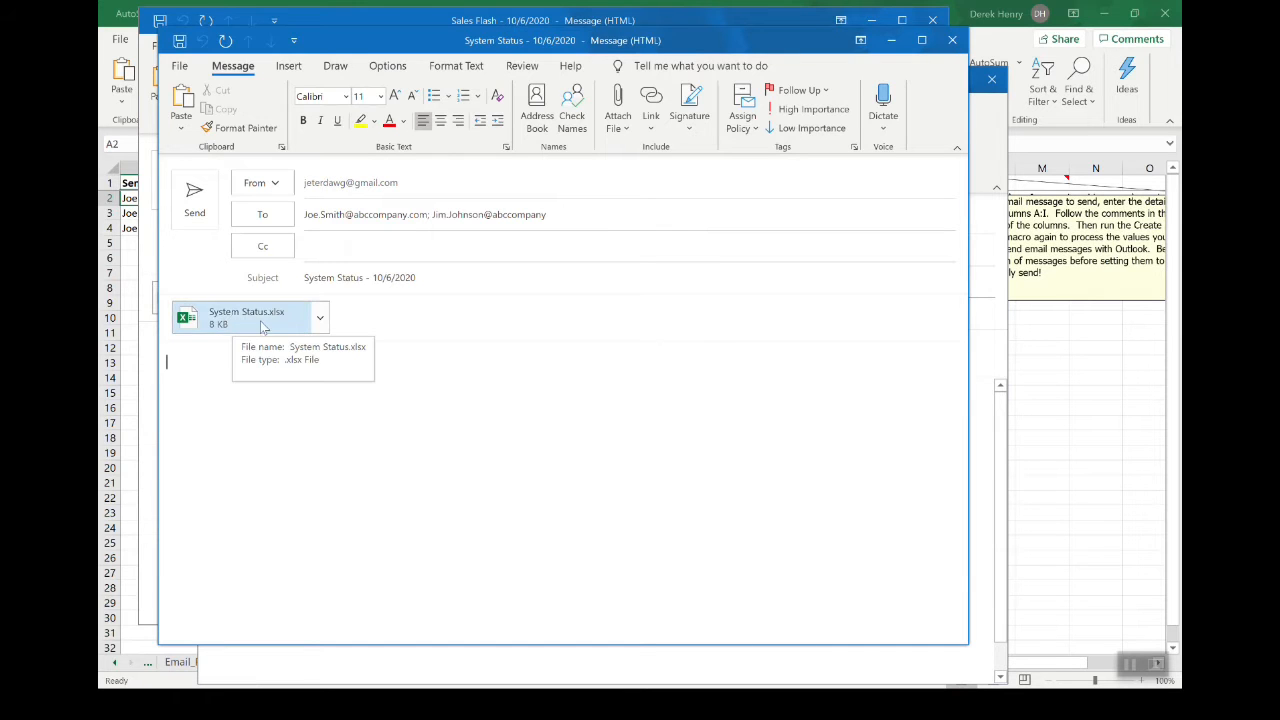
Discard the generated System Status, Sales Flash and Daily Dashboard messages without saving, and acknowledge the macro's completion notice
click(952, 40)
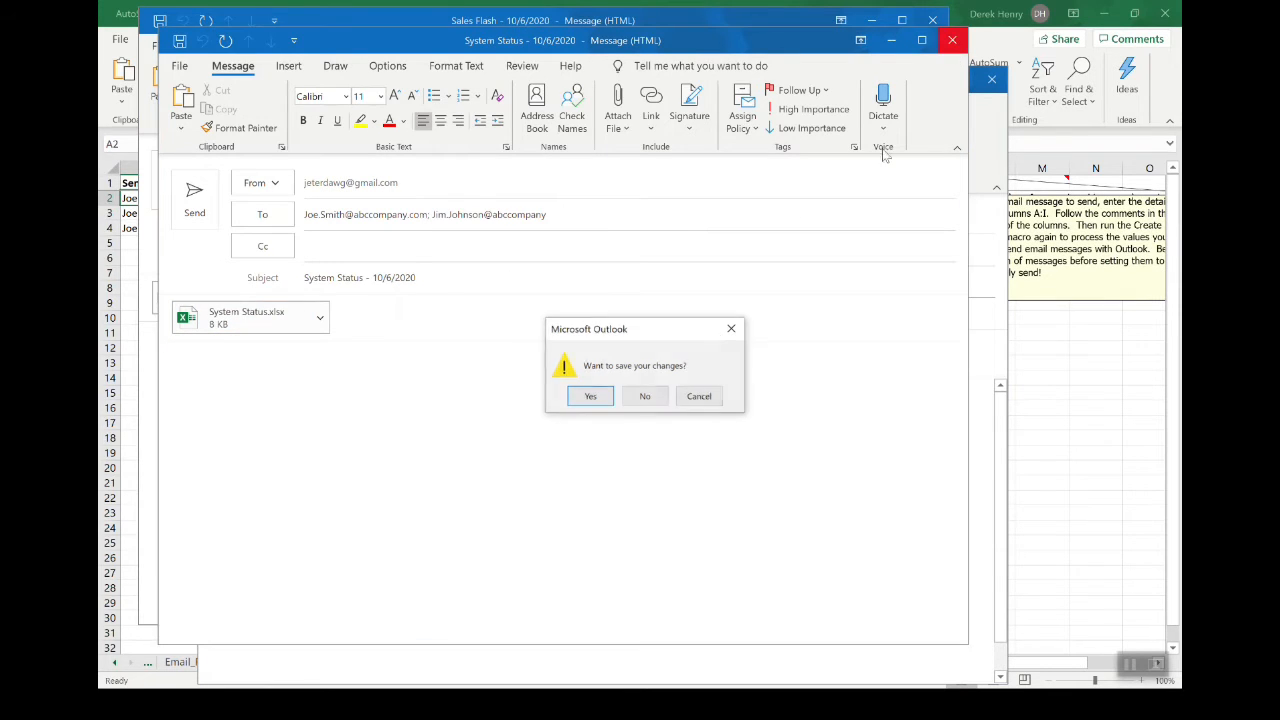
click(643, 394)
click(932, 20)
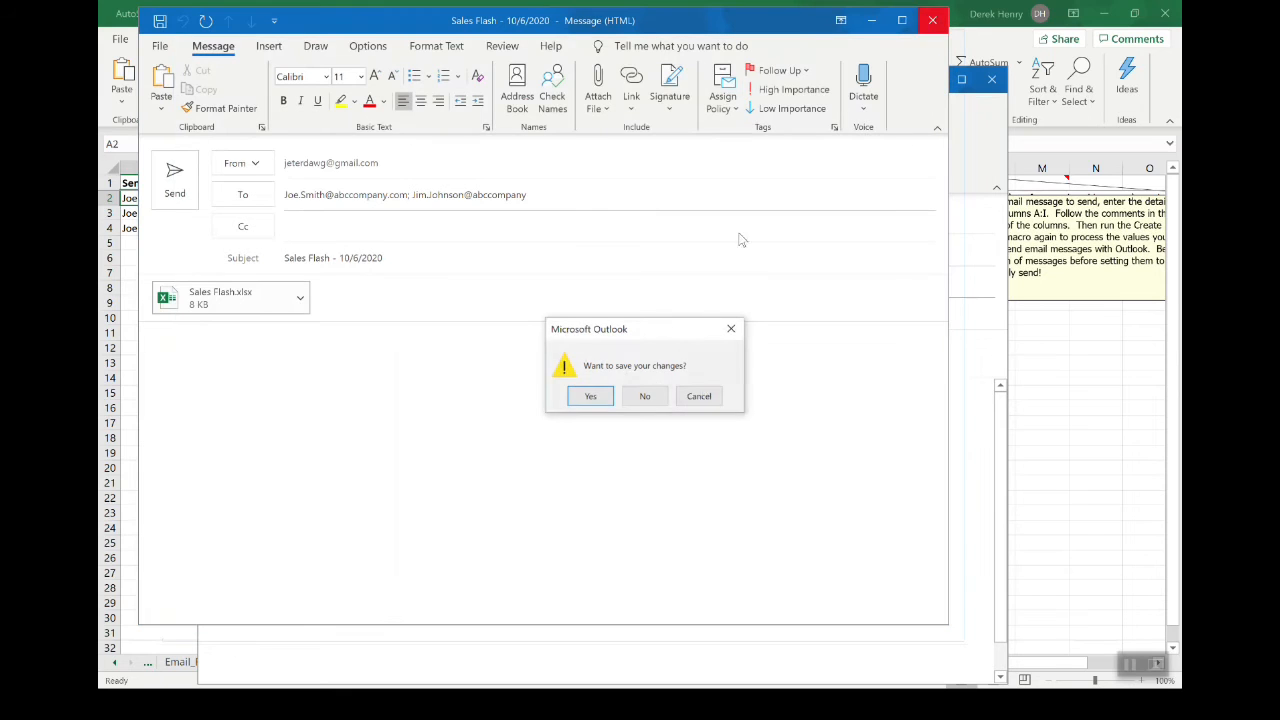
click(645, 396)
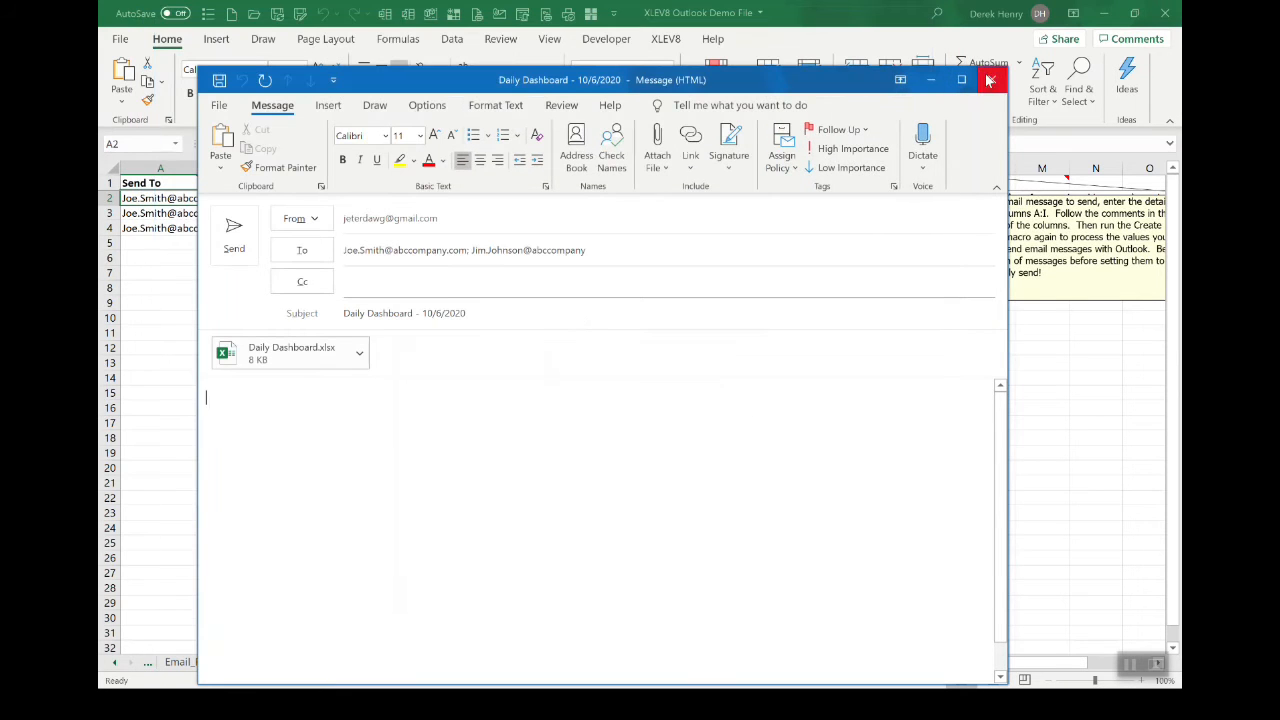
click(991, 79)
click(645, 397)
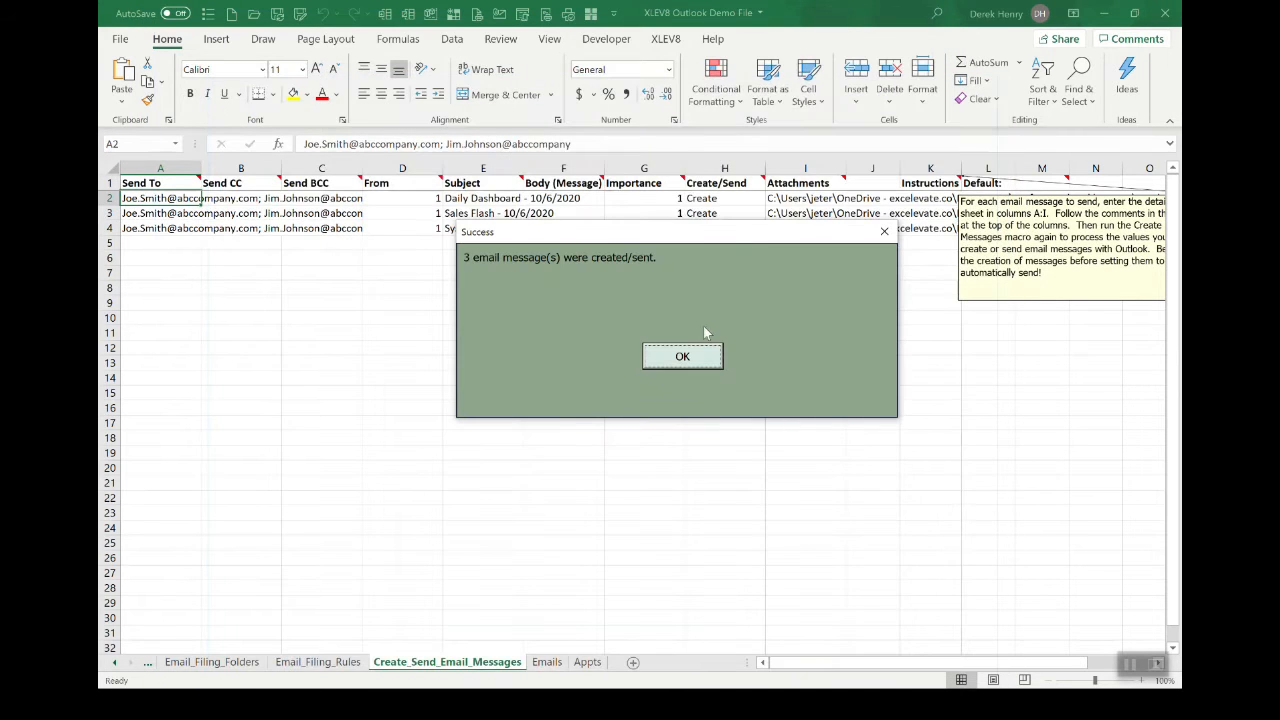
click(677, 355)
Switch to the slide show to strike off Create Send Email Messages, and return to Excel's Appts sheet
key(alt+Tab)
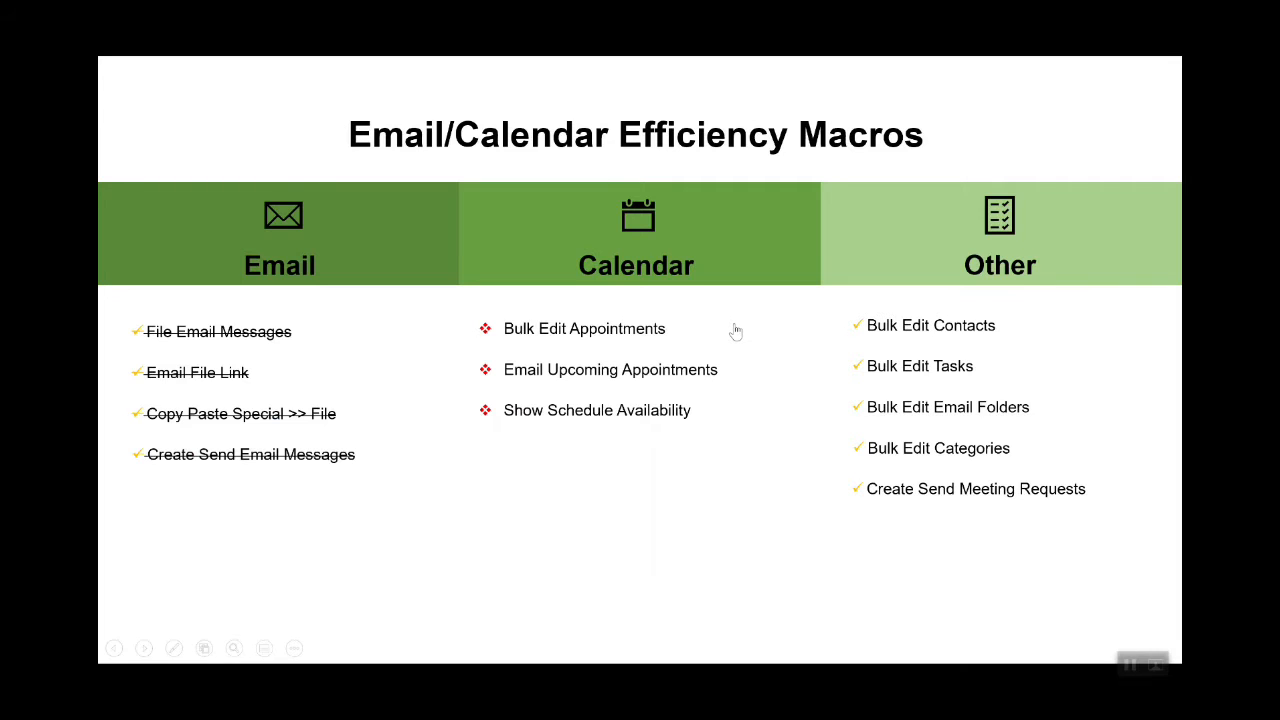
key(alt+Tab)
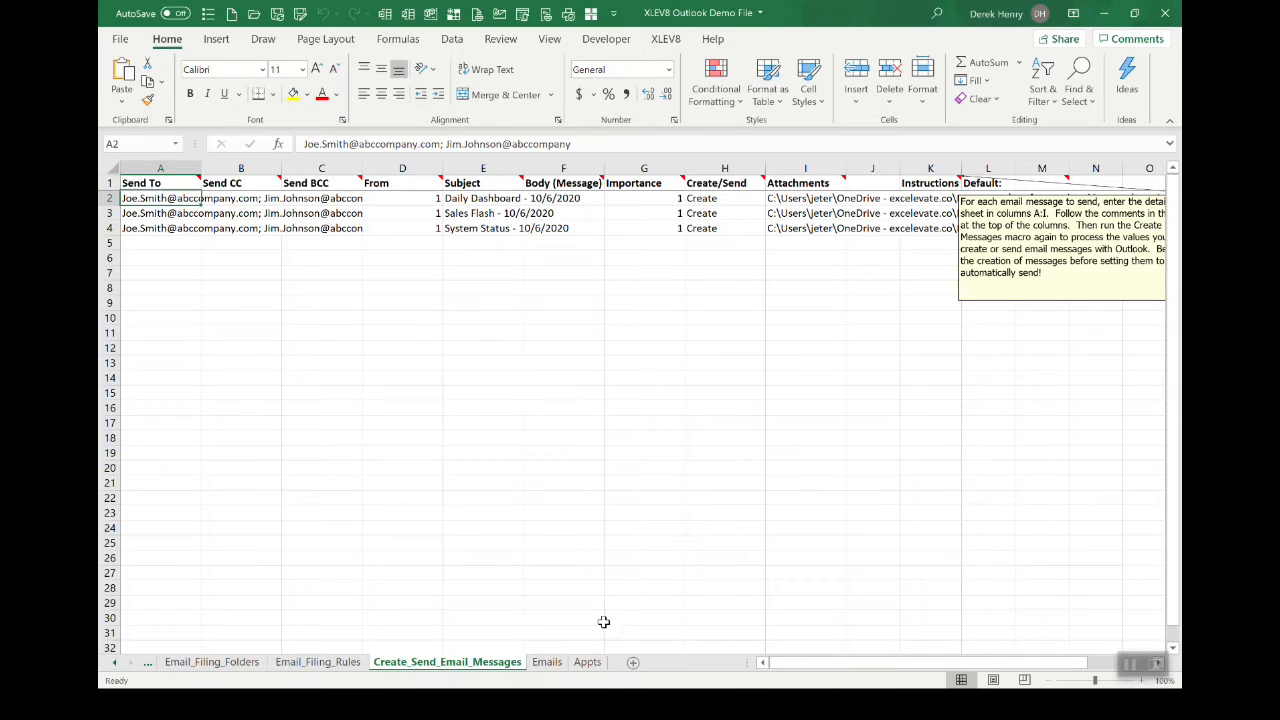
click(588, 662)
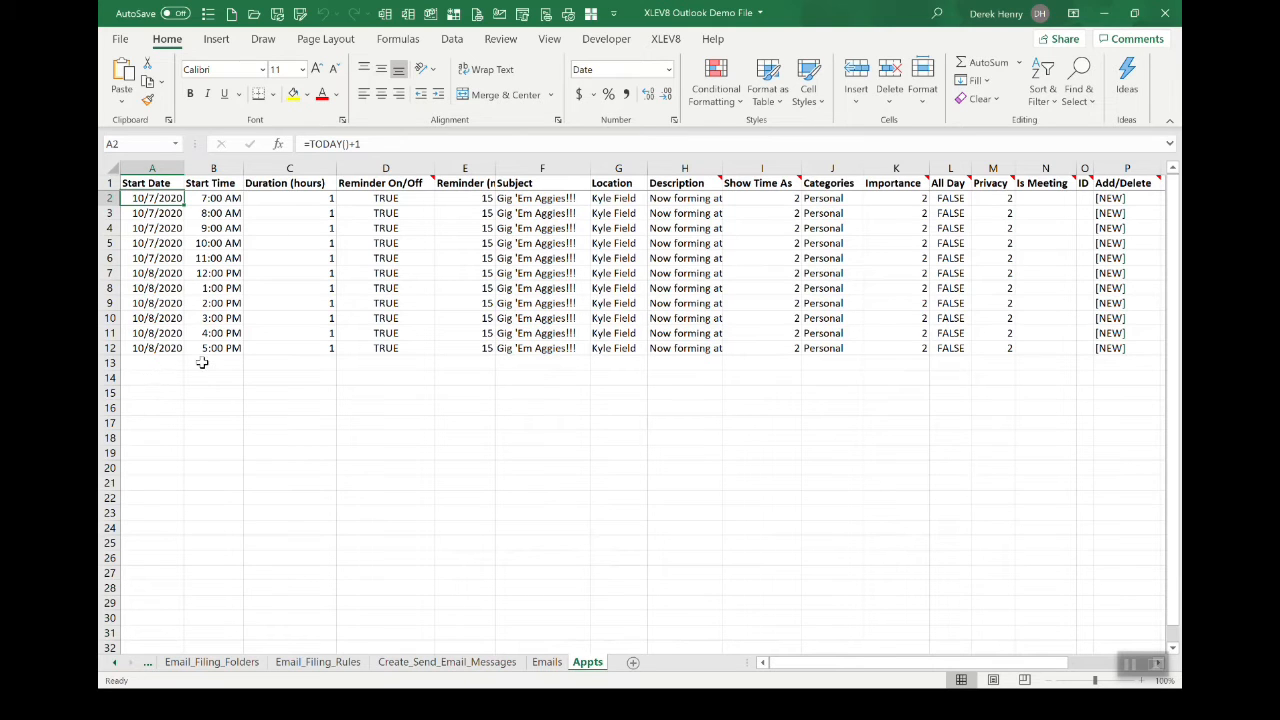
Run the Bulk Edit Appointments macro with type A (Add appointments) to generate its input sheet
click(573, 428)
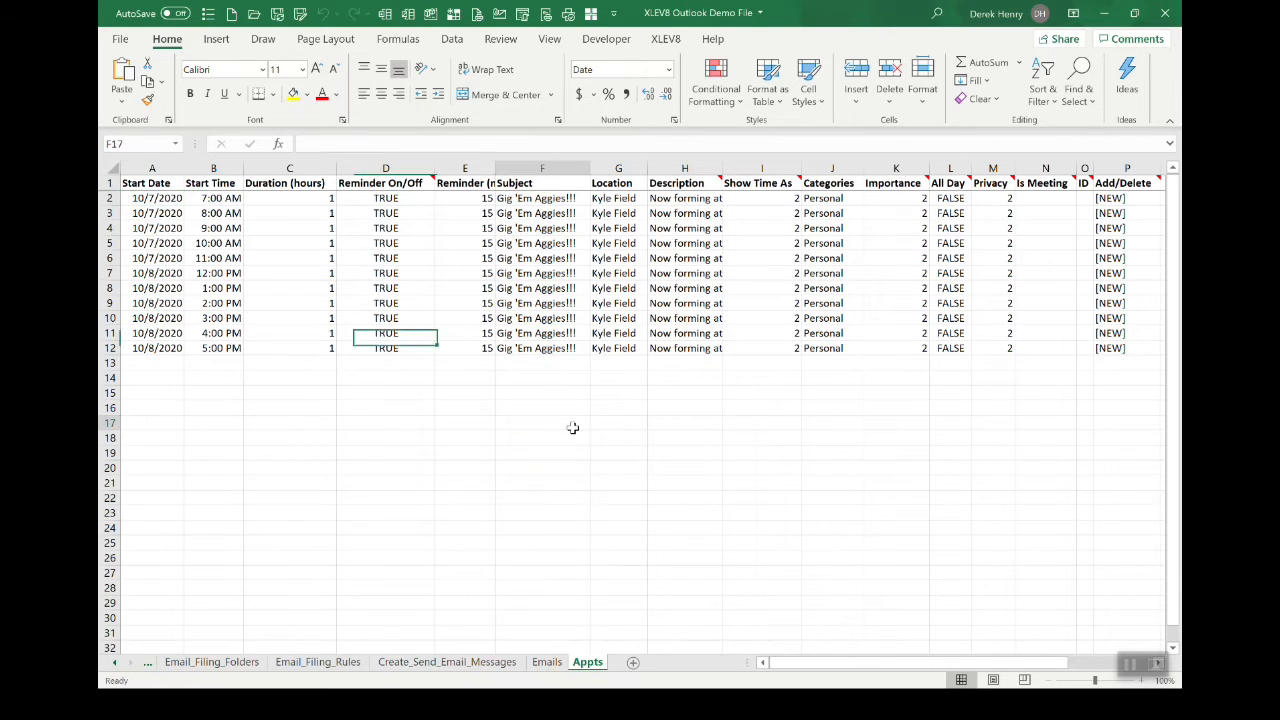
key(ctrl+m)
text(bulk e)
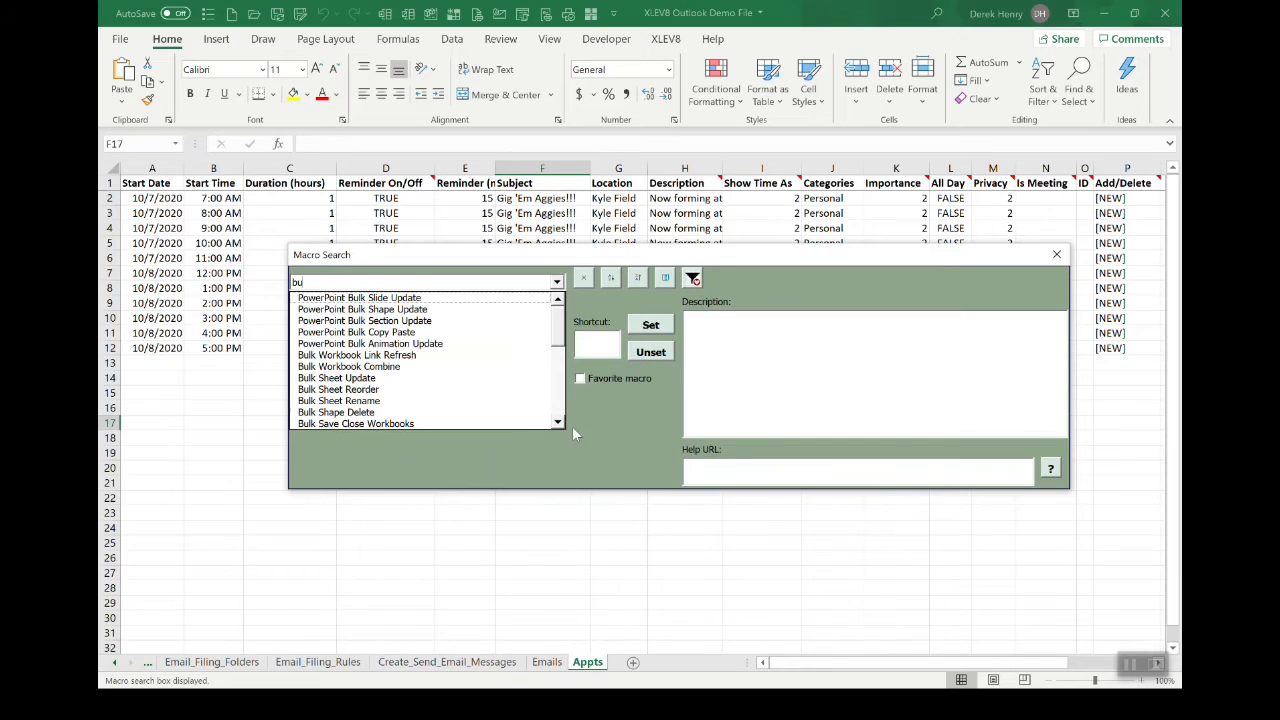
key(Down)
key(Down)
key(Down)
key(Down)
key(Down)
key(Down)
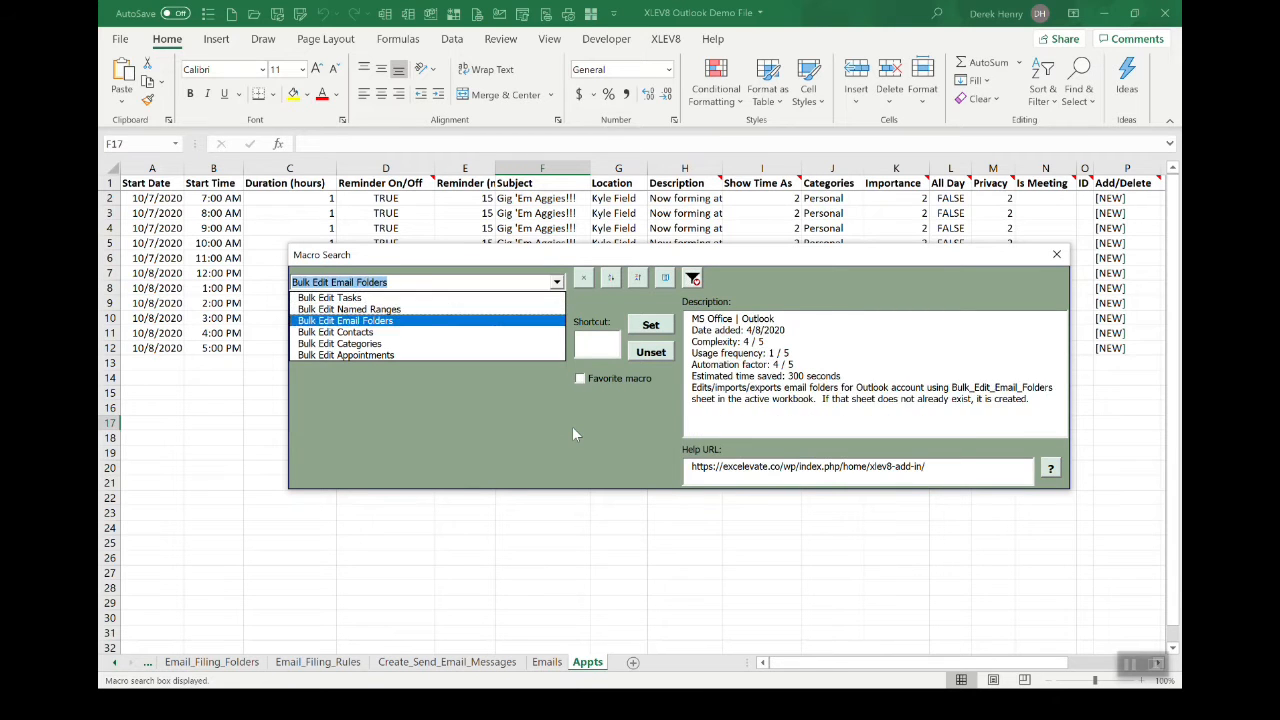
key(Return)
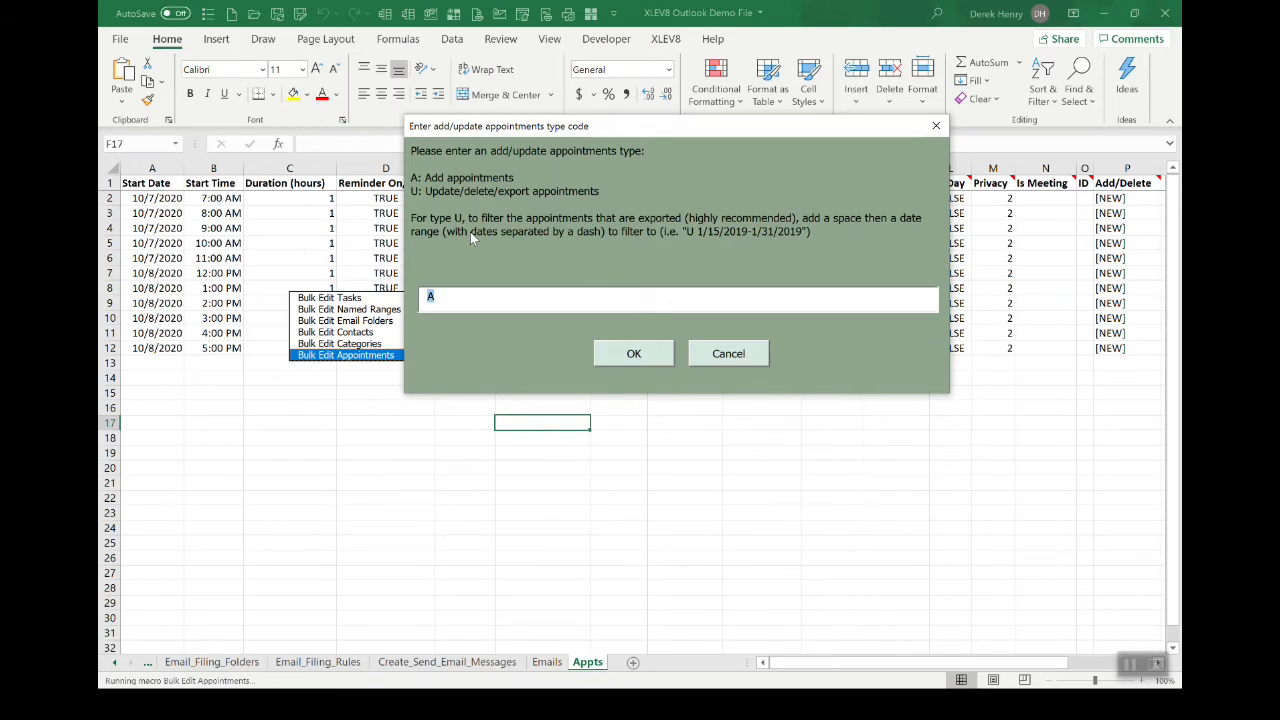
click(634, 355)
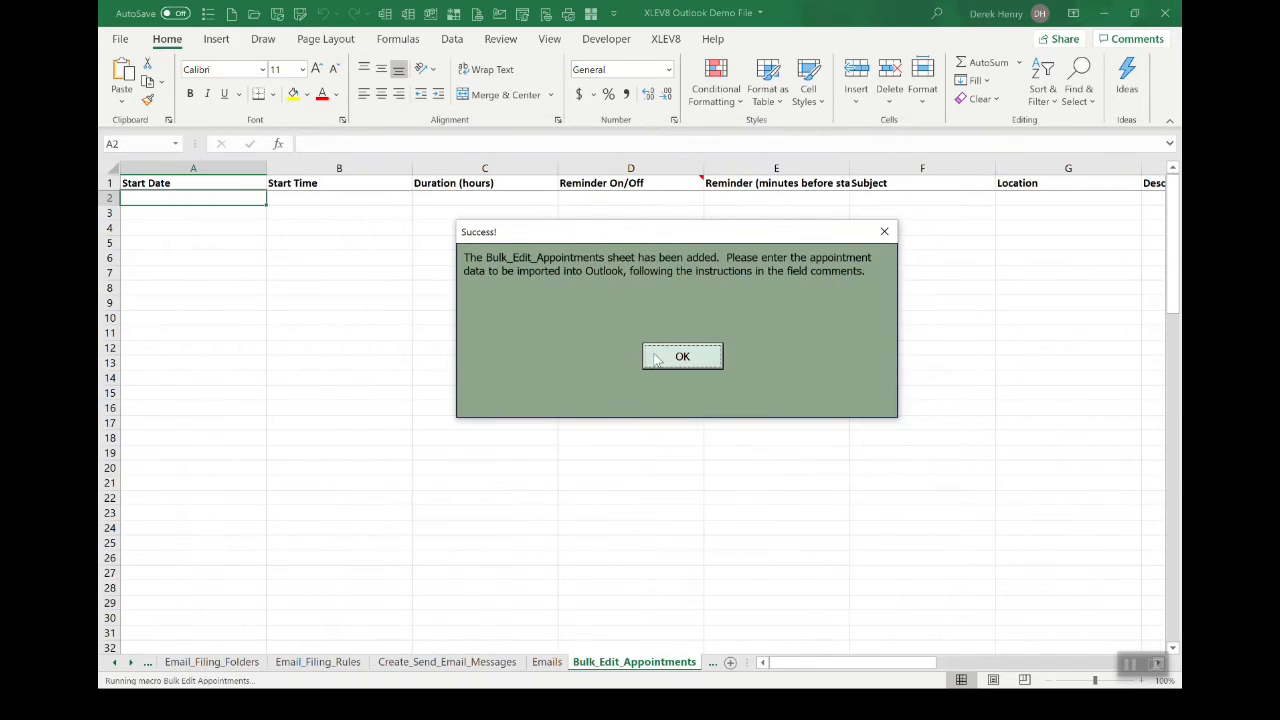
click(676, 356)
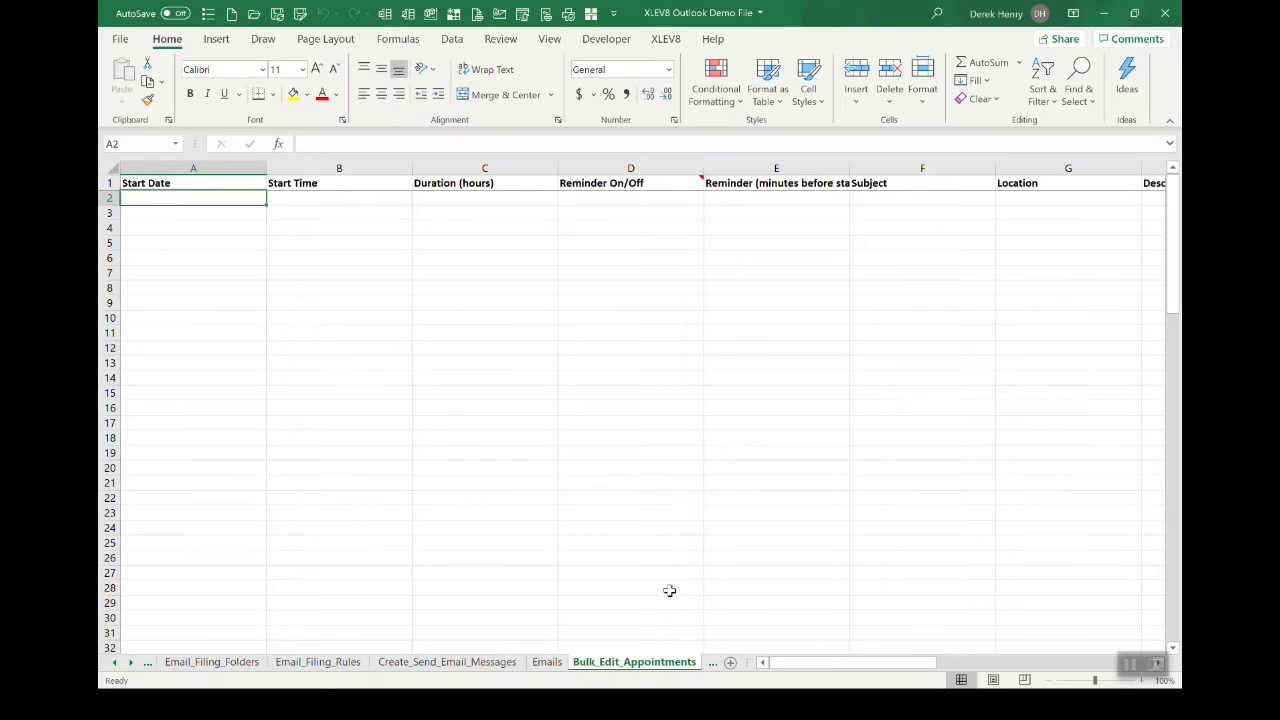
Copy all the appointment rows, 2 to 12, across columns A to P of the Appts sheet
key(Left)
key(Left)
key(Left)
key(Left)
key(Left)
key(Up)
key(Up)
key(Up)
key(Up)
key(Up)
key(Up)
key(Up)
key(Up)
key(Up)
key(Up)
key(Up)
key(Up)
key(Up)
key(Up)
key(Up)
key(ctrl+shift+Down)
key(ctrl+shift+Down)
key(ctrl+shift+Up)
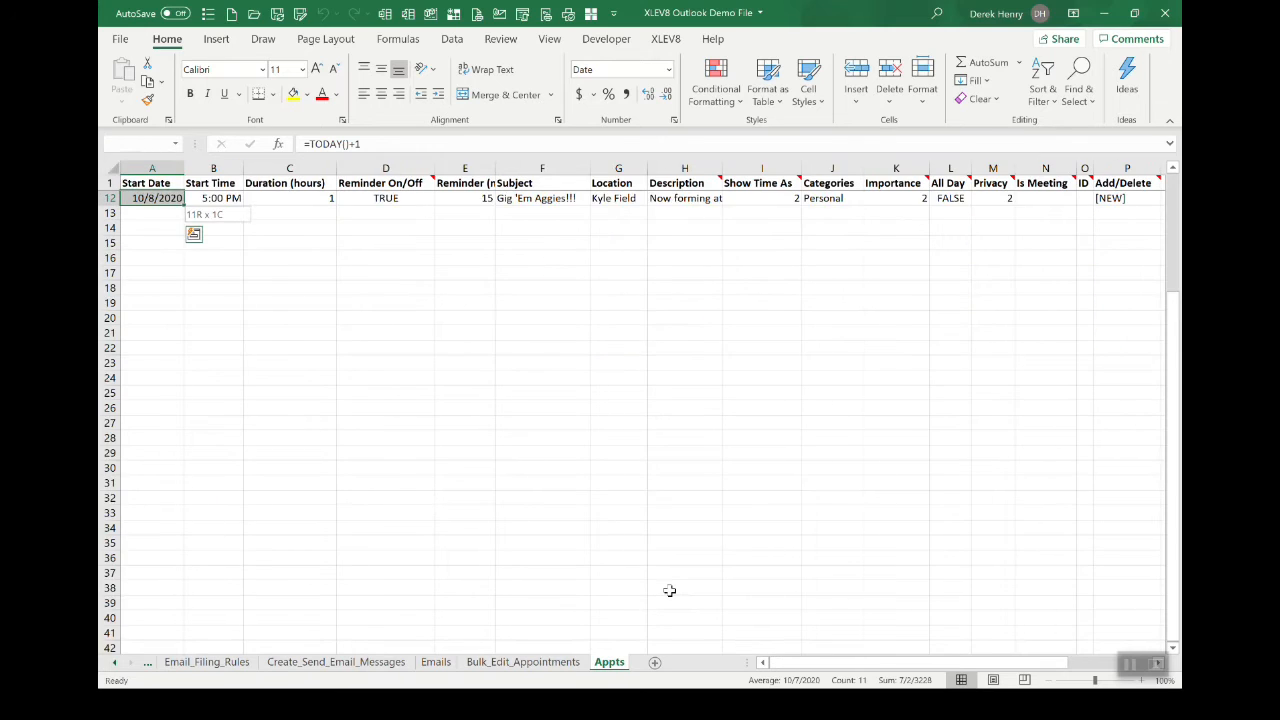
key(ctrl+shift+Right)
key(ctrl+shift+Right)
key(ctrl+c)
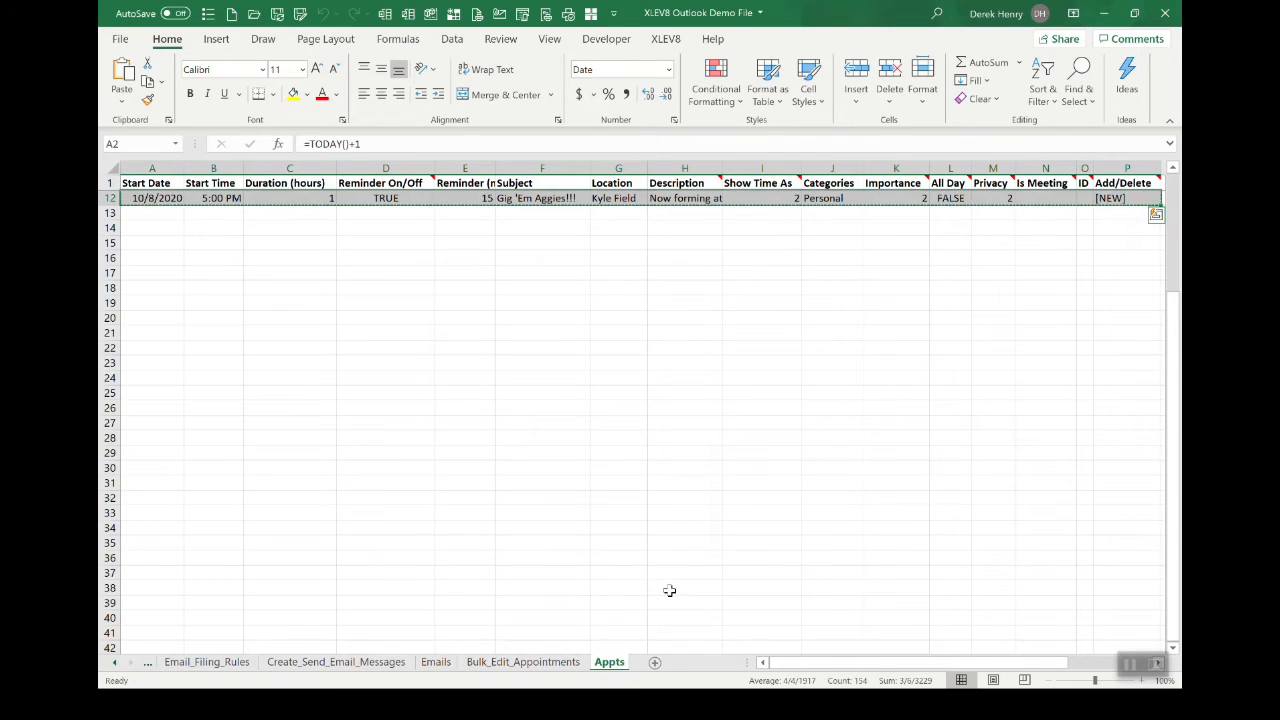
Paste the copied appointments into Bulk_Edit_Appointments starting at A2 as values and number formats
key(ctrl+Page_Up)
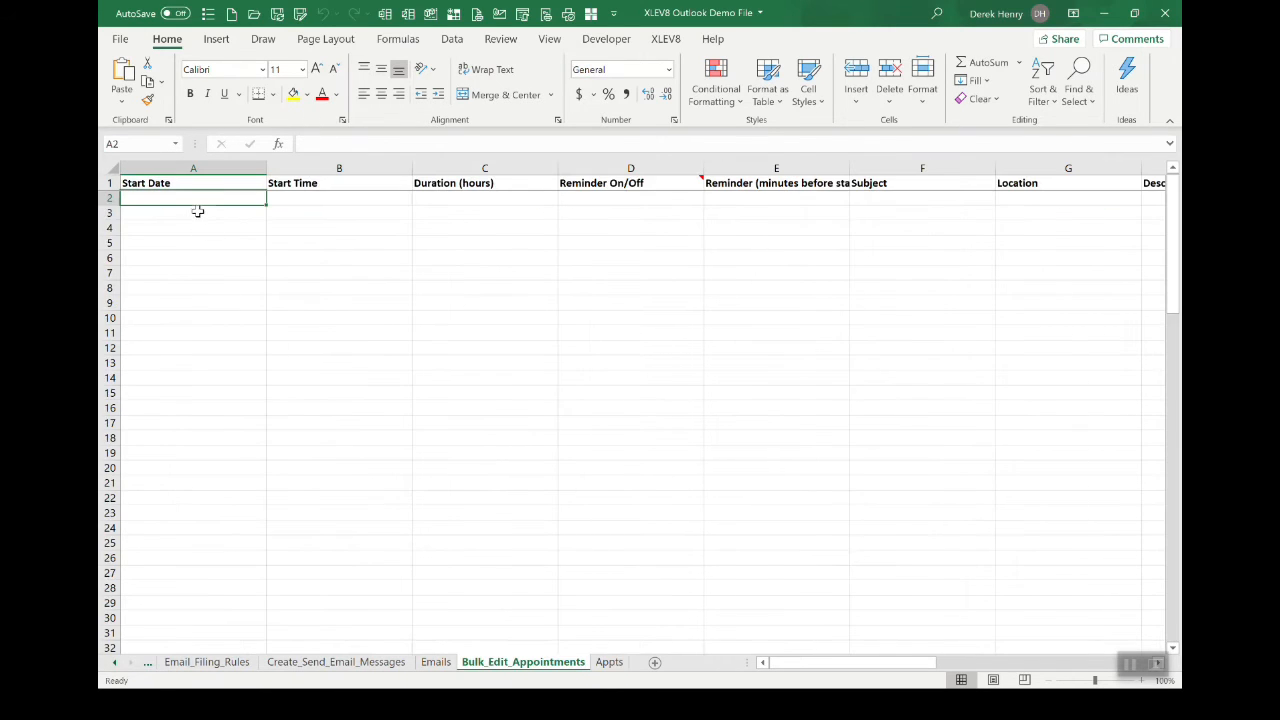
key(alt+h)
key(v)
key(a)
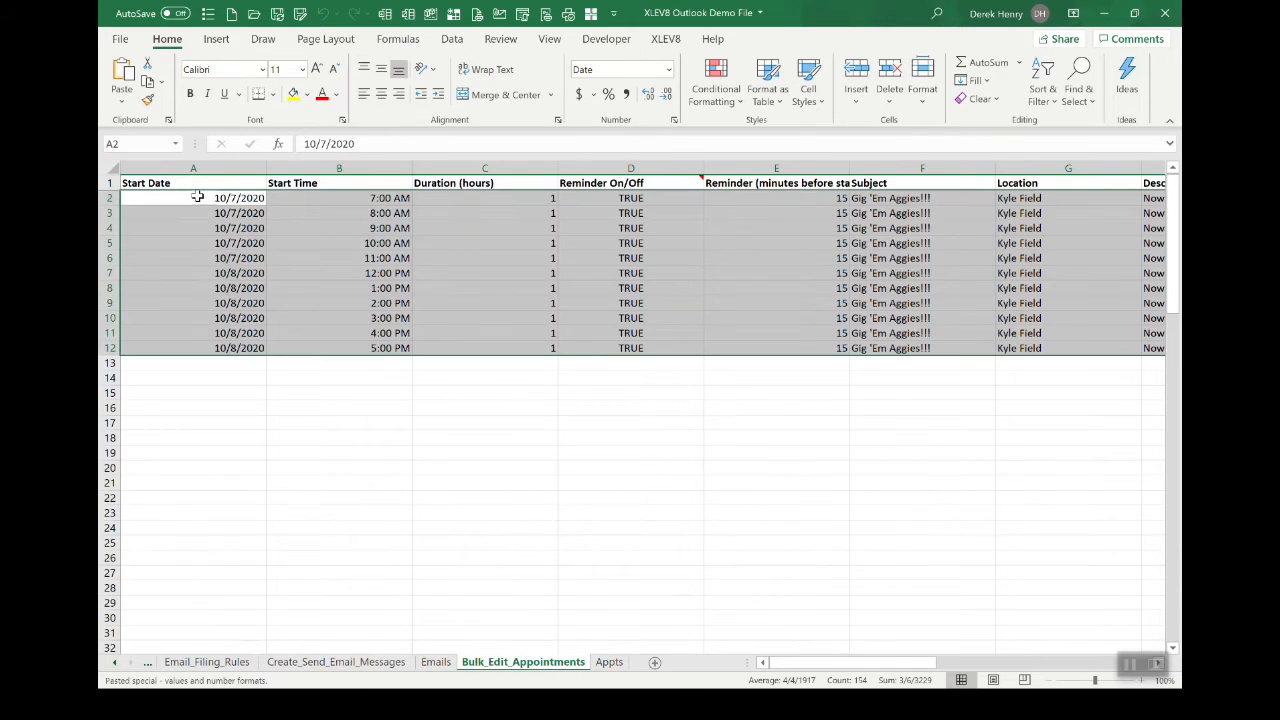
click(572, 317)
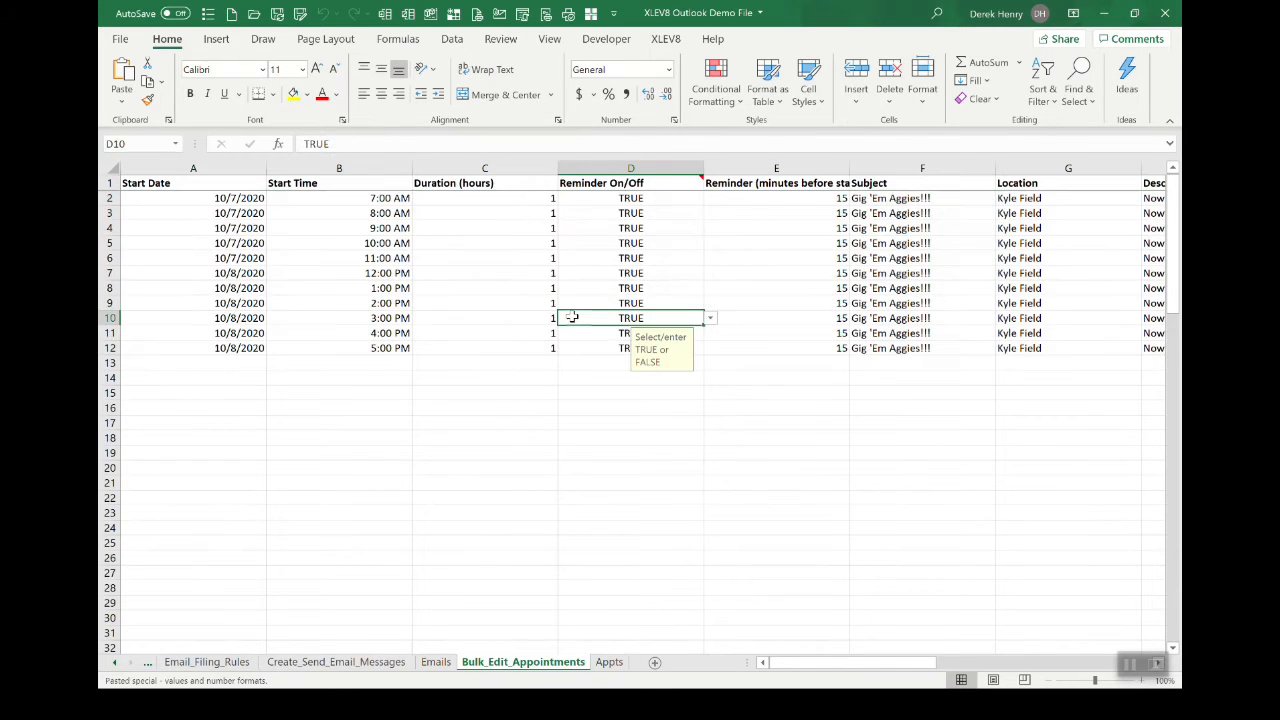
Run the Bulk Edit Appointments macro again, import the sheet's contents into Outlook, and acknowledge the completion notice
key(ctrl+shift+m)
text(bulk e)
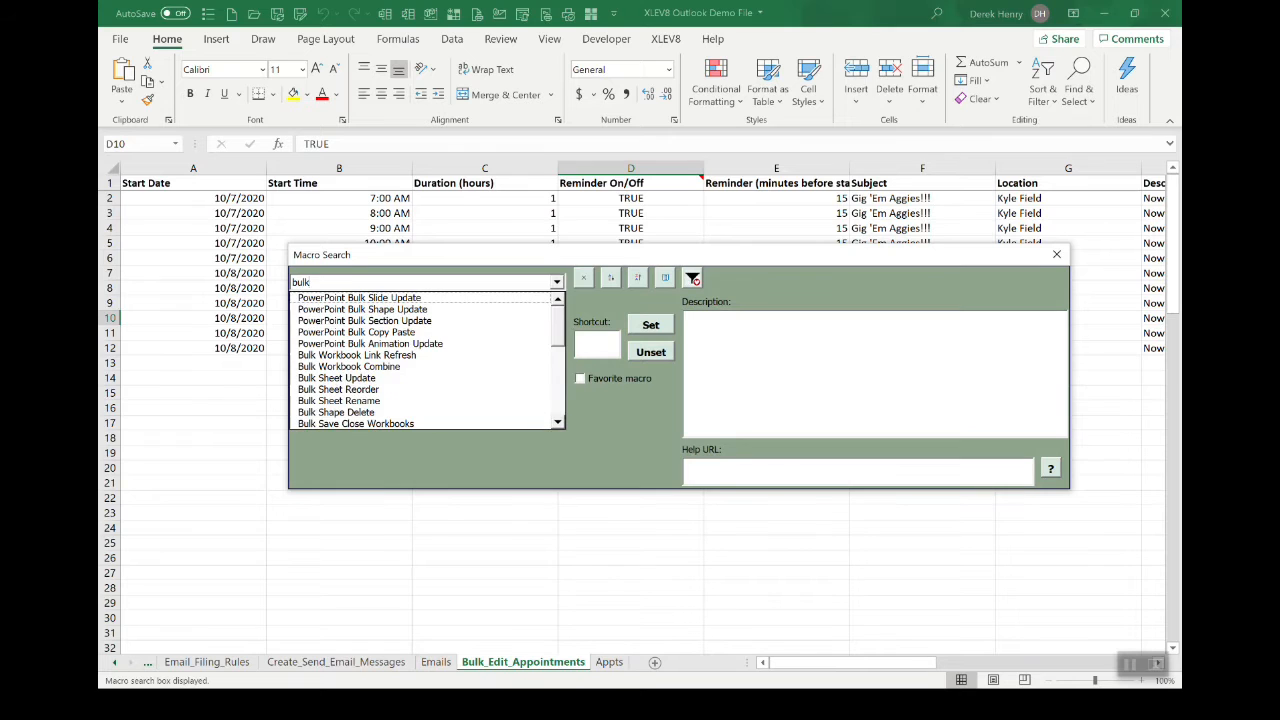
key(Down)
key(Down)
key(Down)
key(Down)
key(Down)
key(Down)
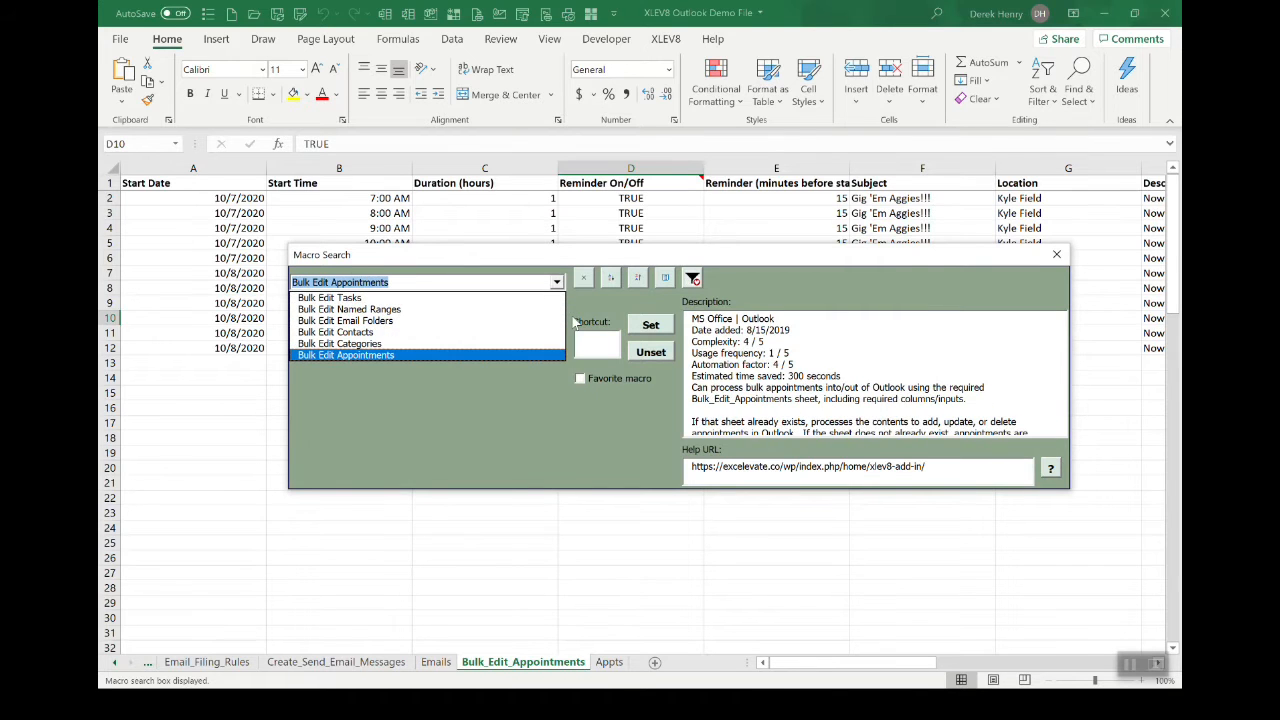
key(Return)
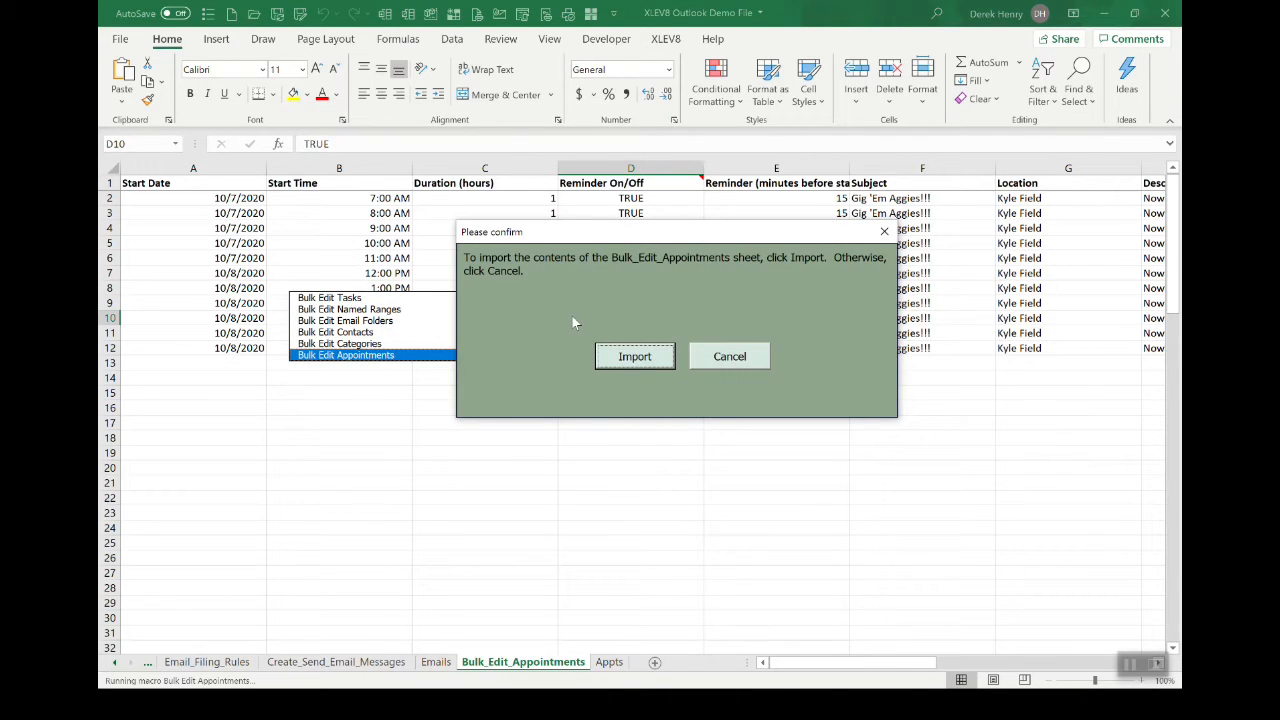
key(Return)
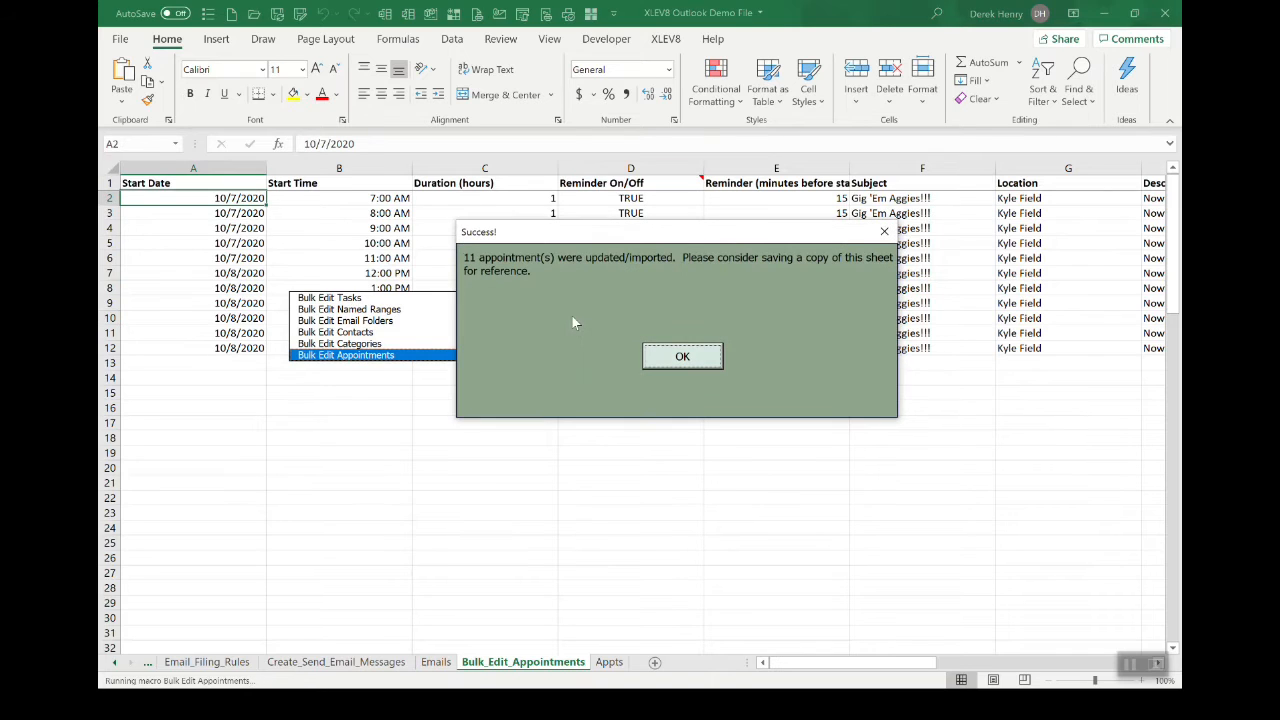
click(694, 356)
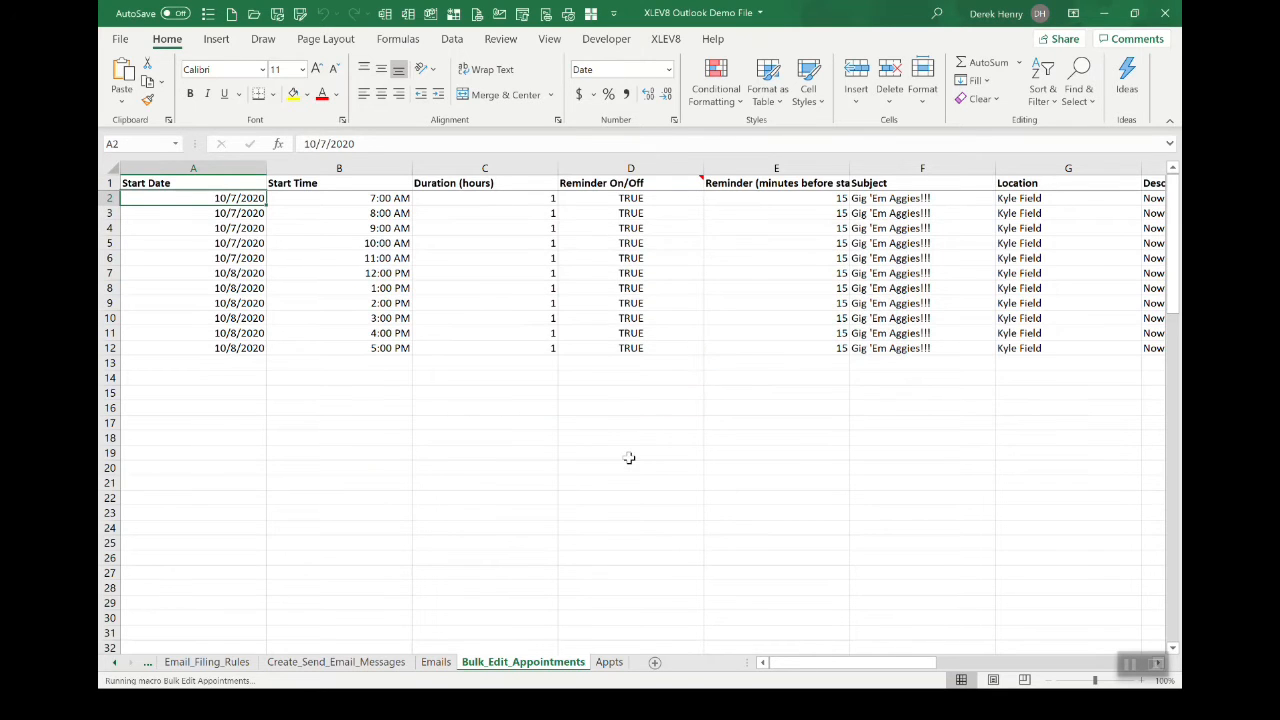
Switch to Outlook and view the imported appointments from October 7, 2020 in the calendar pane
key(alt+Tab)
key(Tab)
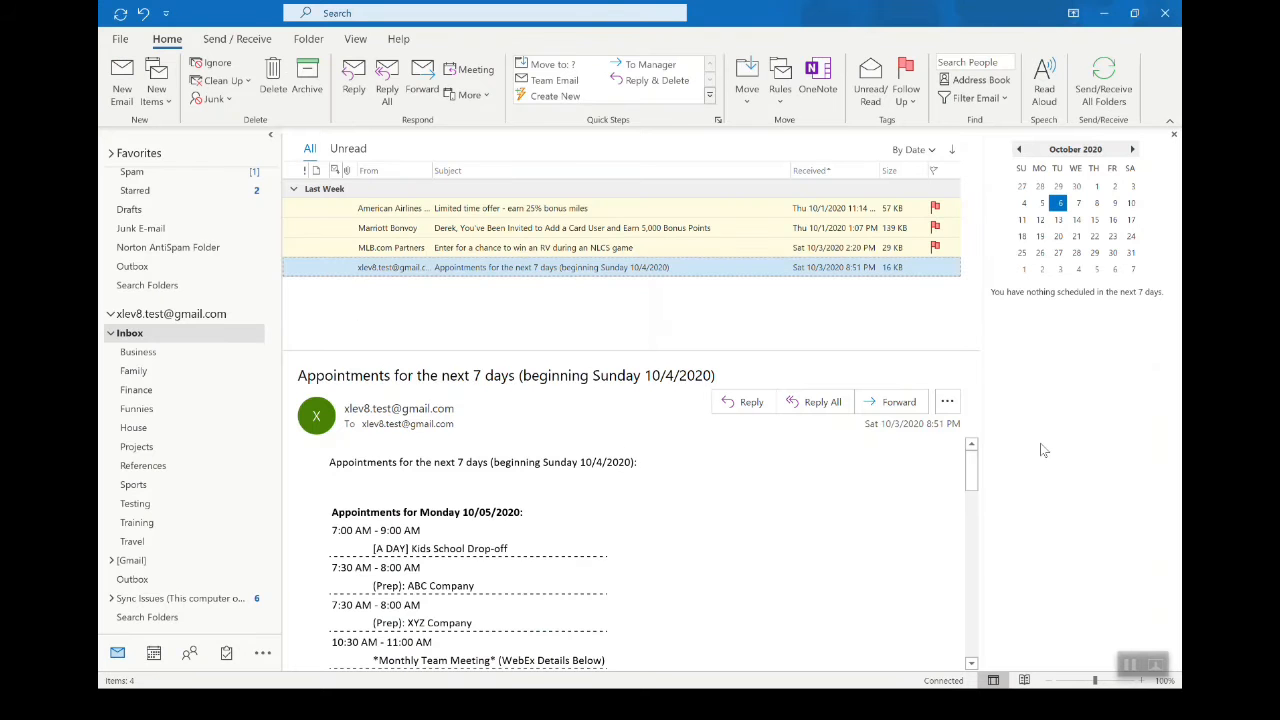
click(1078, 203)
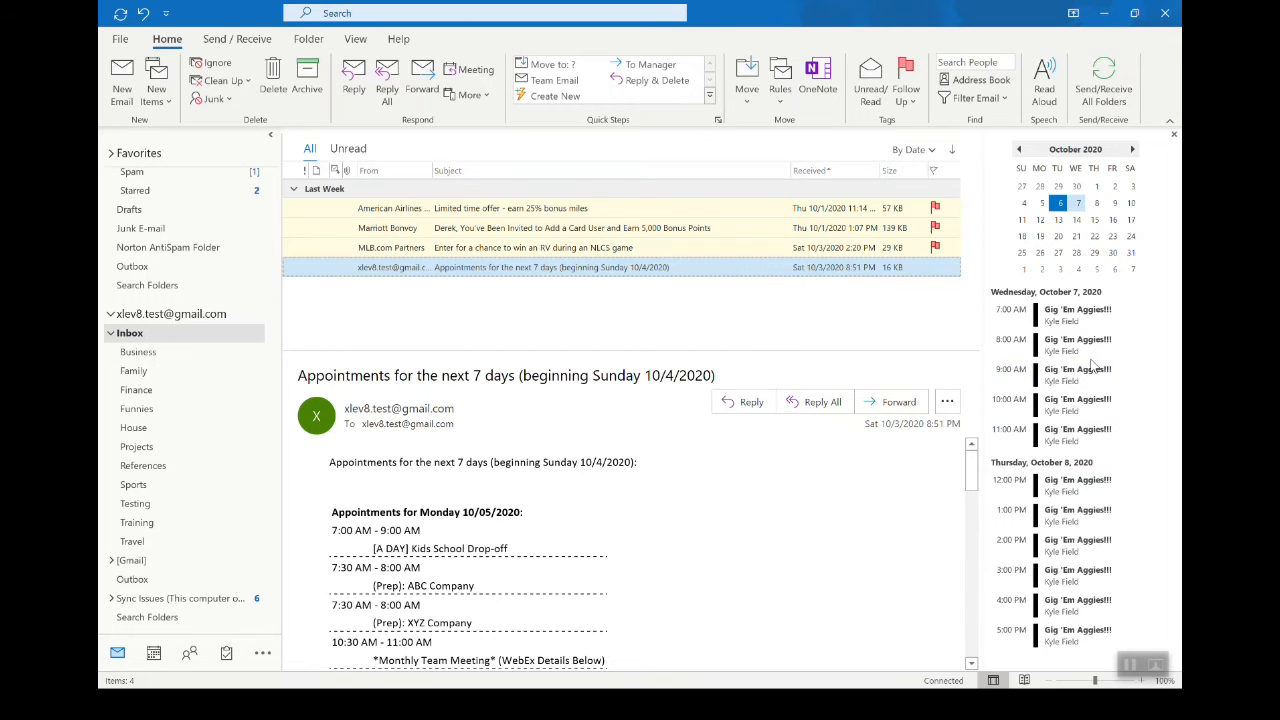
Return to the Email/Calendar Efficiency Macros slide in the slide show and strike off Bulk Edit Appointments
key(alt+Tab)
key(alt+Tab)
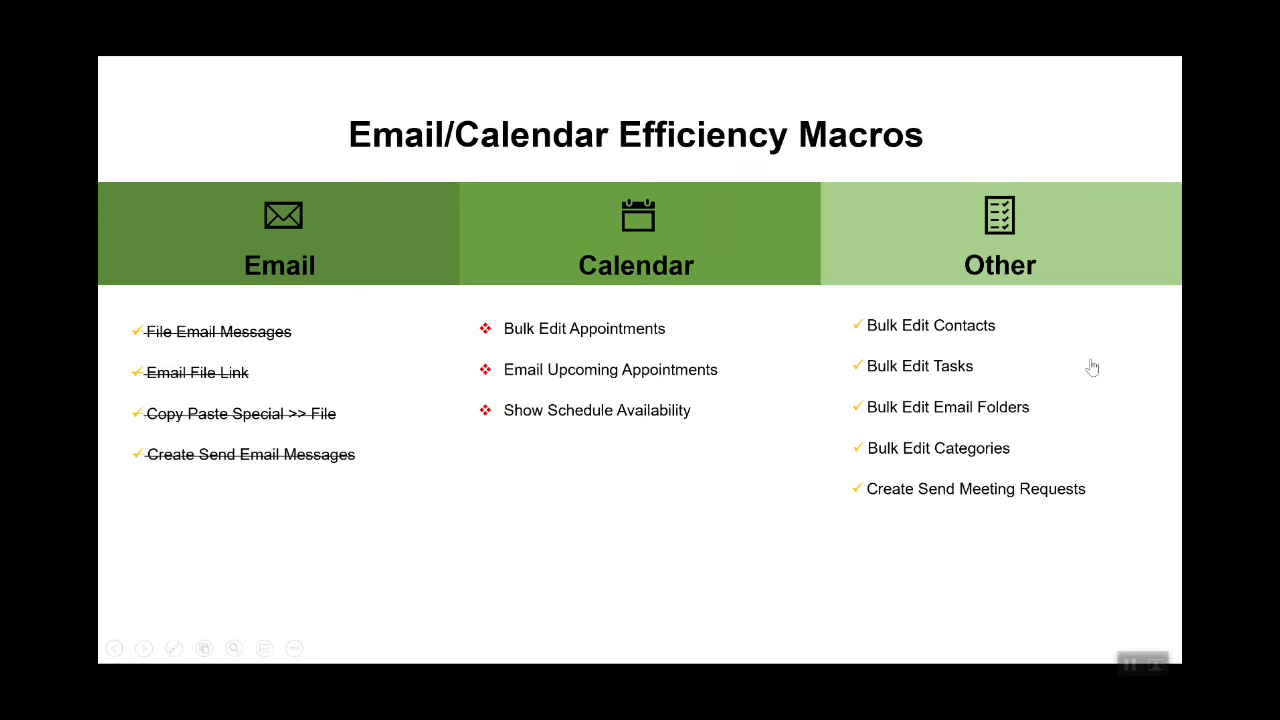
click(613, 330)
Switch to Excel and run the Show Schedule Availability macro for availability only, 10/6/2020-10/12/2020, declining to copy the table to an email
key(alt+Tab)
key(Tab)
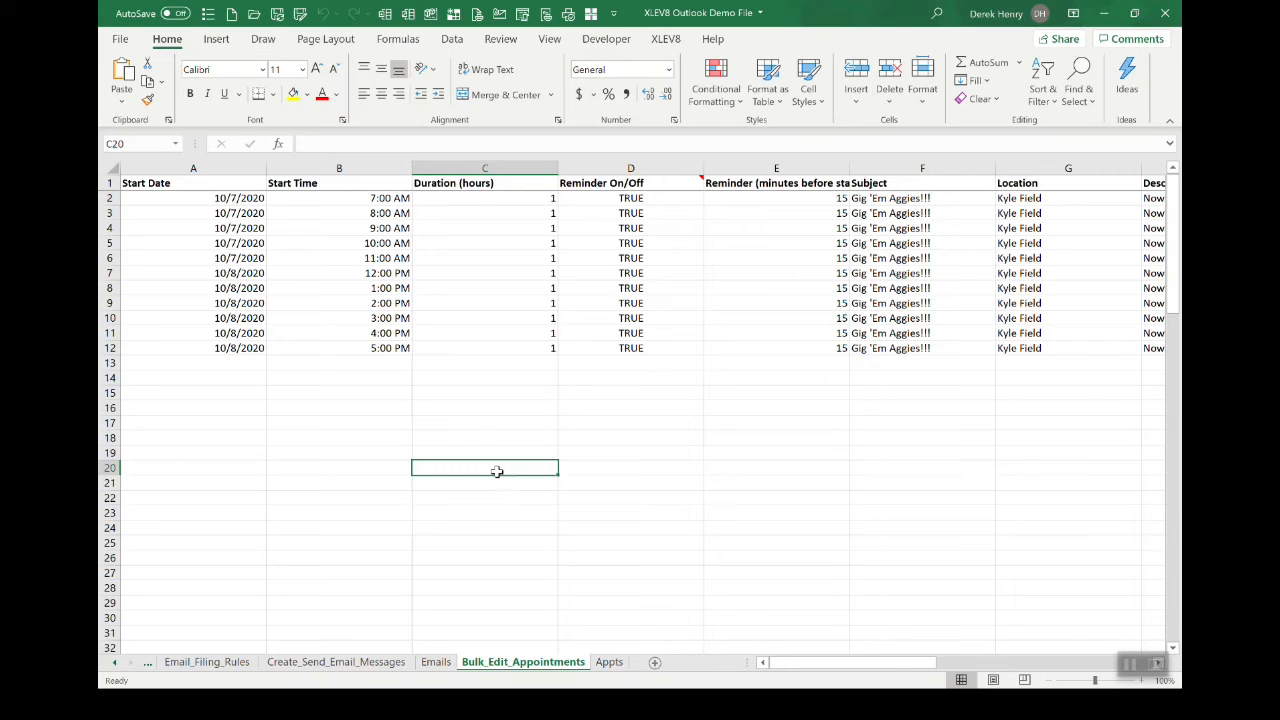
key(ctrl+shift+m)
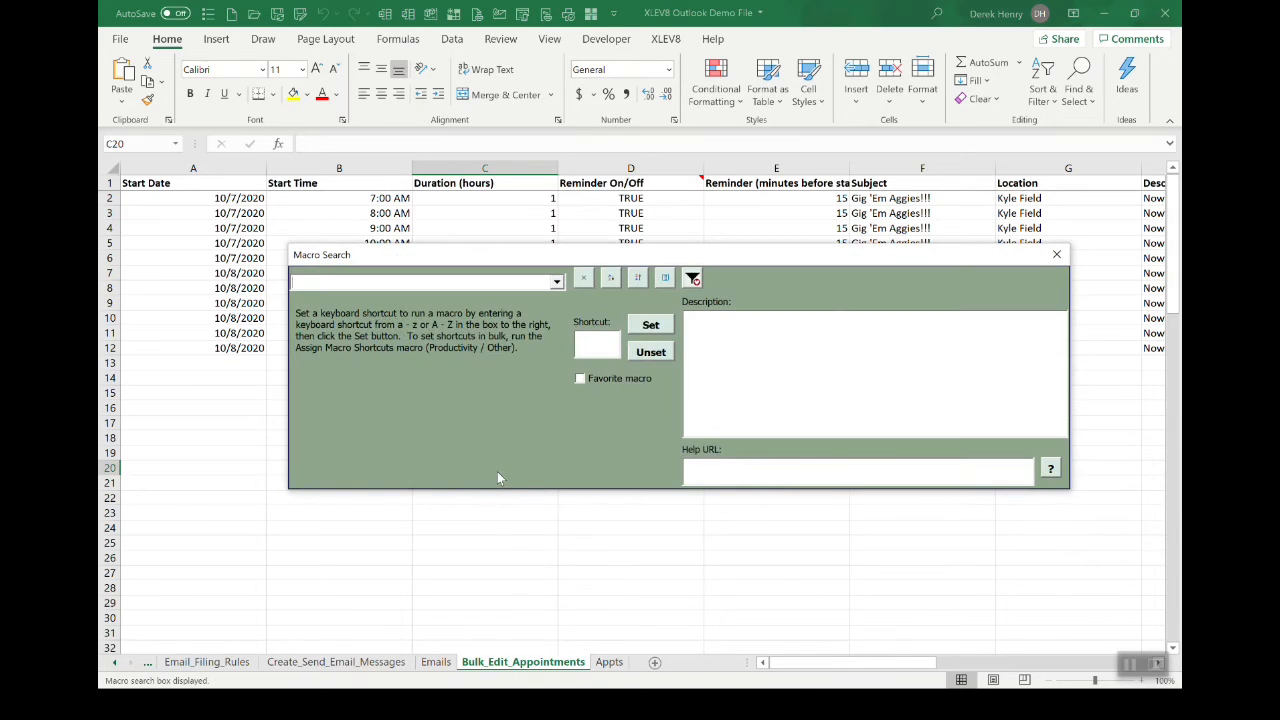
text(ava)
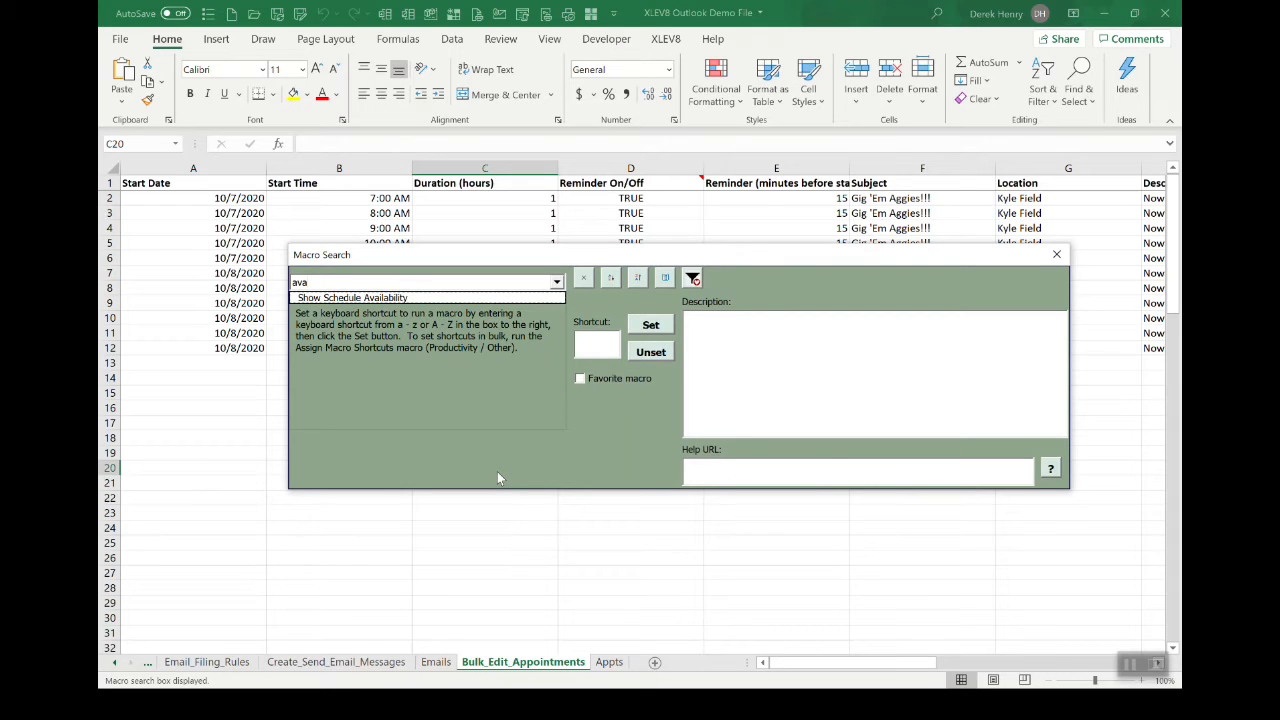
key(Down)
key(Return)
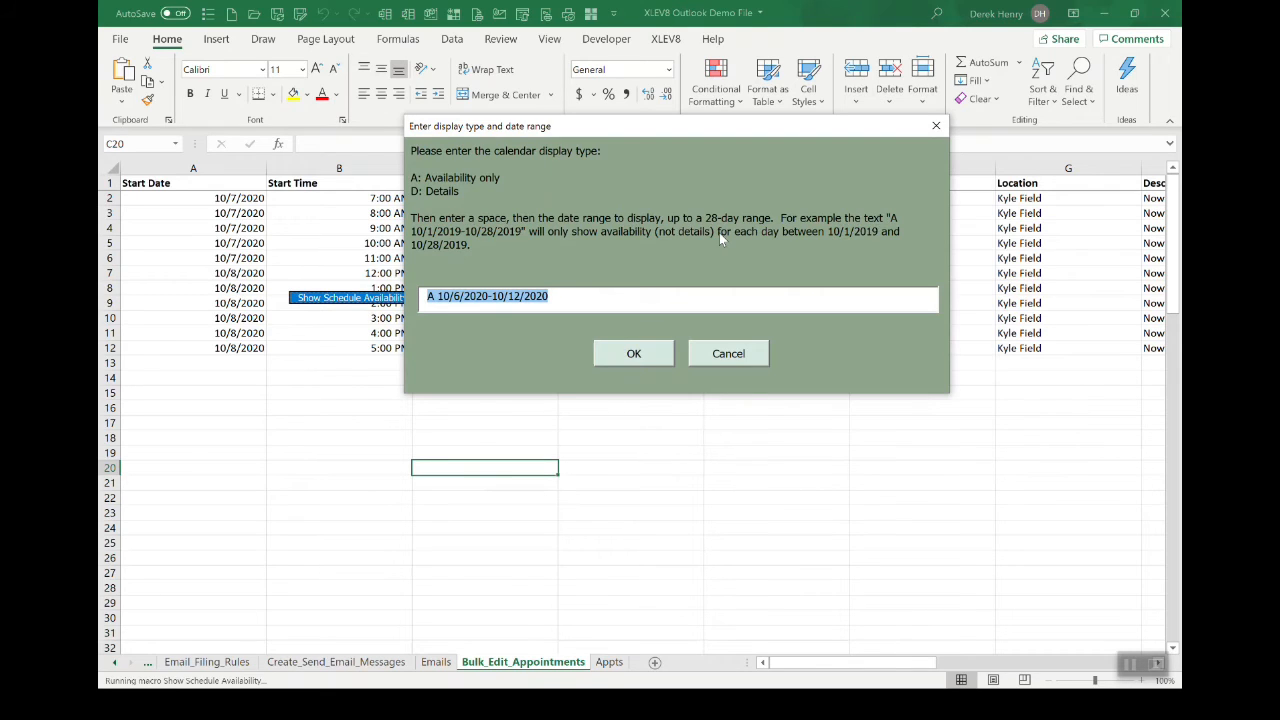
click(635, 356)
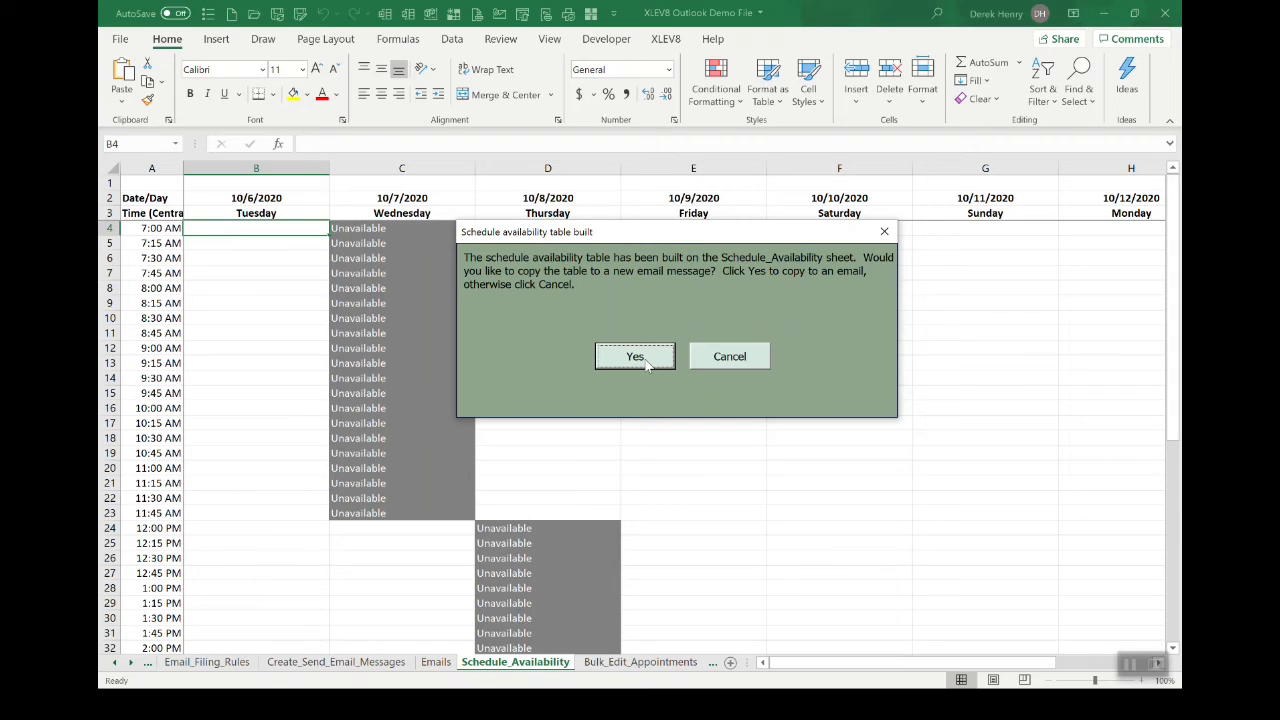
click(728, 362)
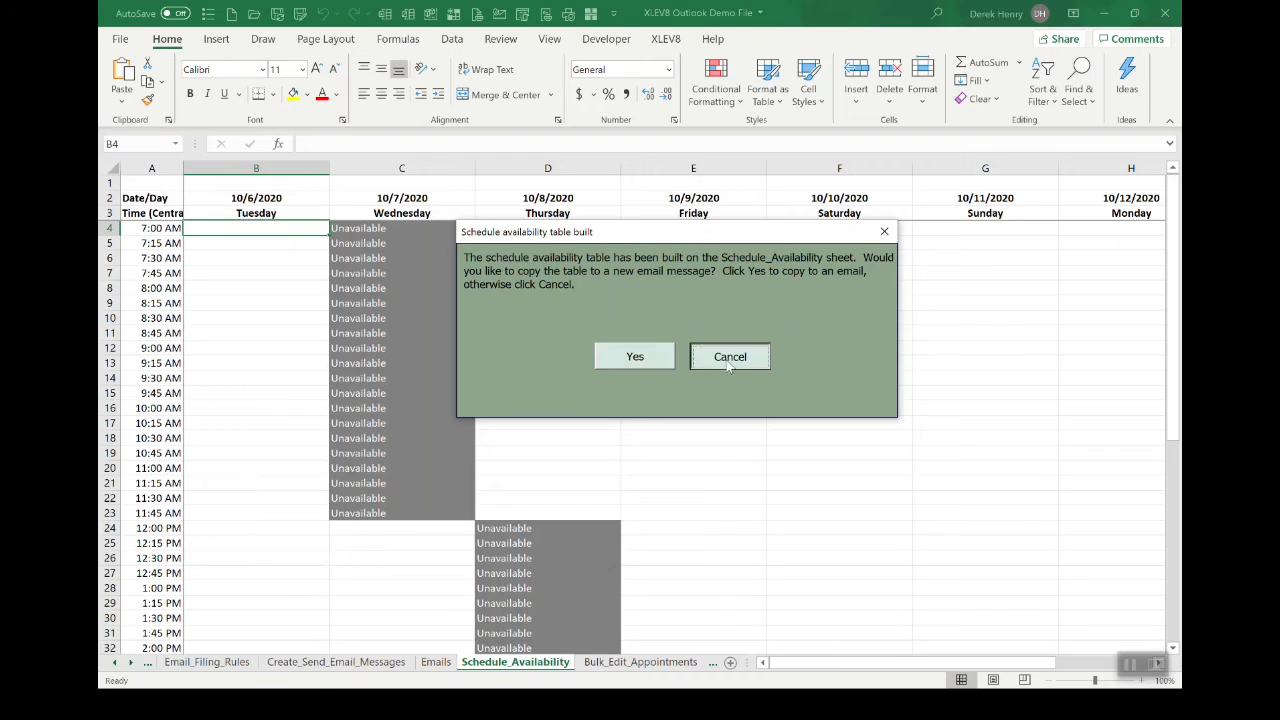
Highlight the Thursday 8:15 to 10:30 AM cells and the Friday 10:00 AM to 12:30 PM cells in yellow
drag(534, 304, 535, 450)
key(ctrl+shift+h)
drag(695, 412, 708, 552)
key(ctrl+shift+h)
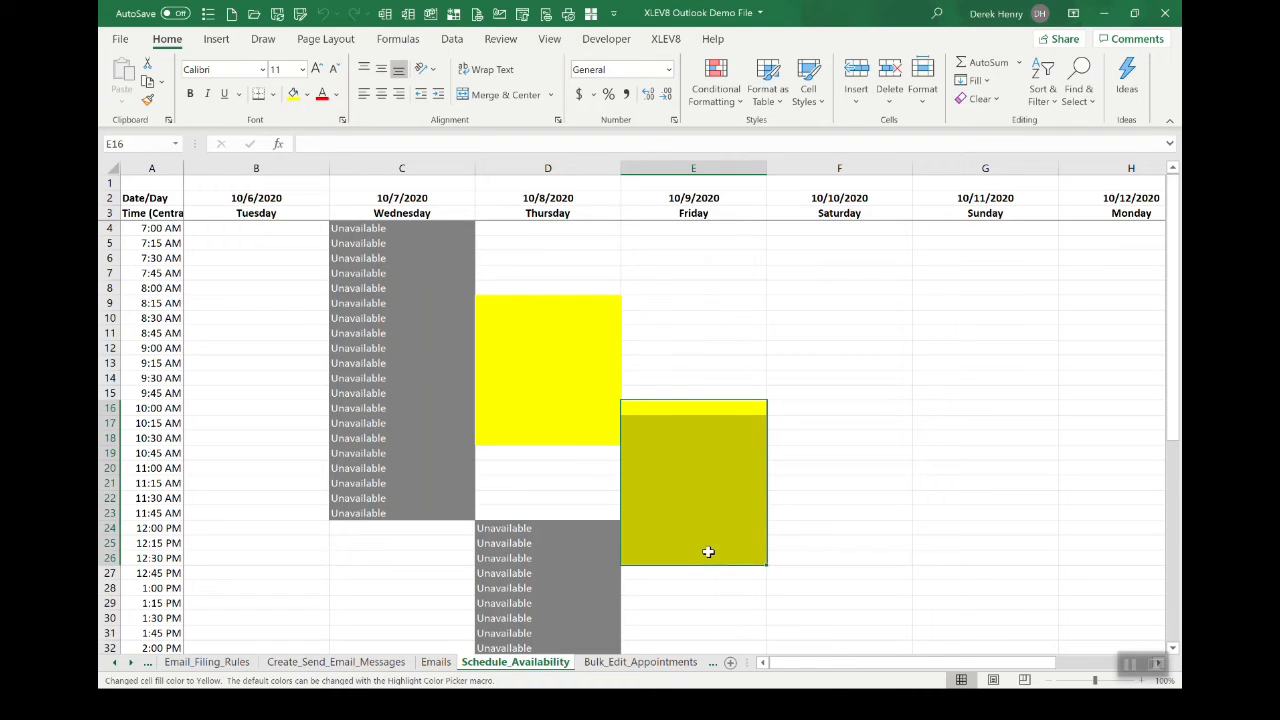
Copy the whole schedule availability table, starting from the Date/Day header in A2 and including all dates and times
click(158, 201)
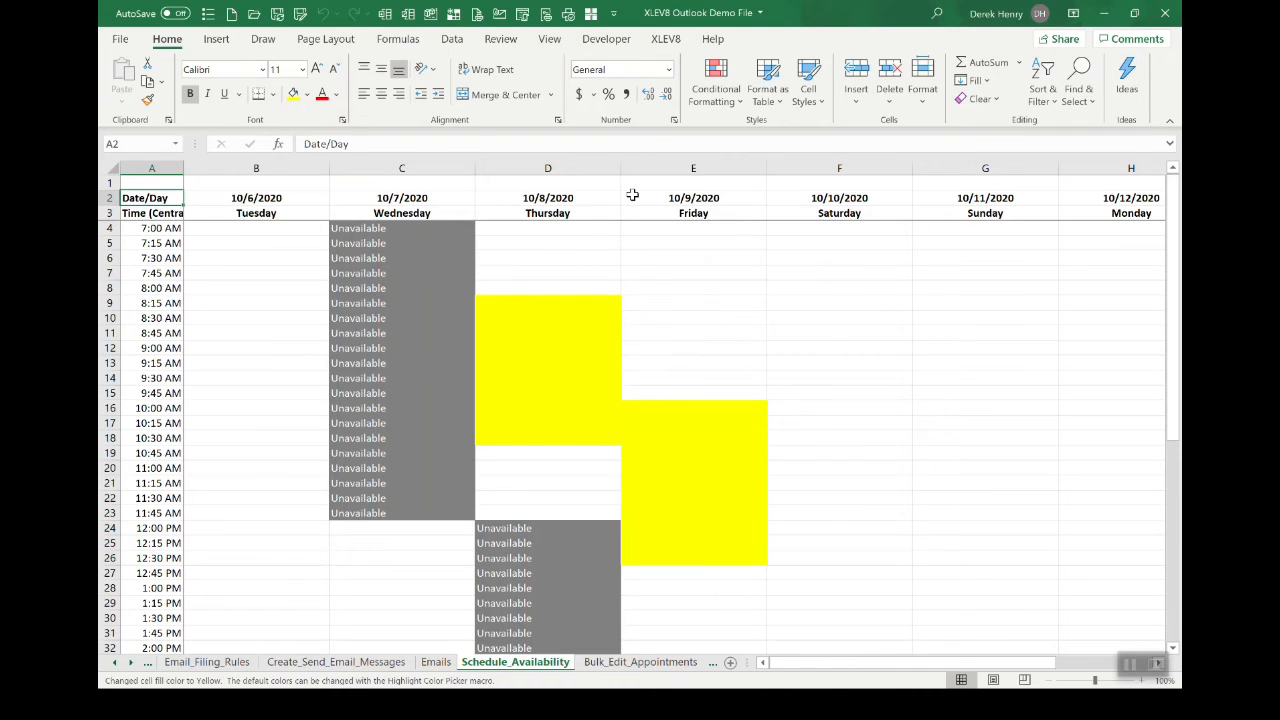
key(ctrl+shift+Right)
key(ctrl+shift+Down)
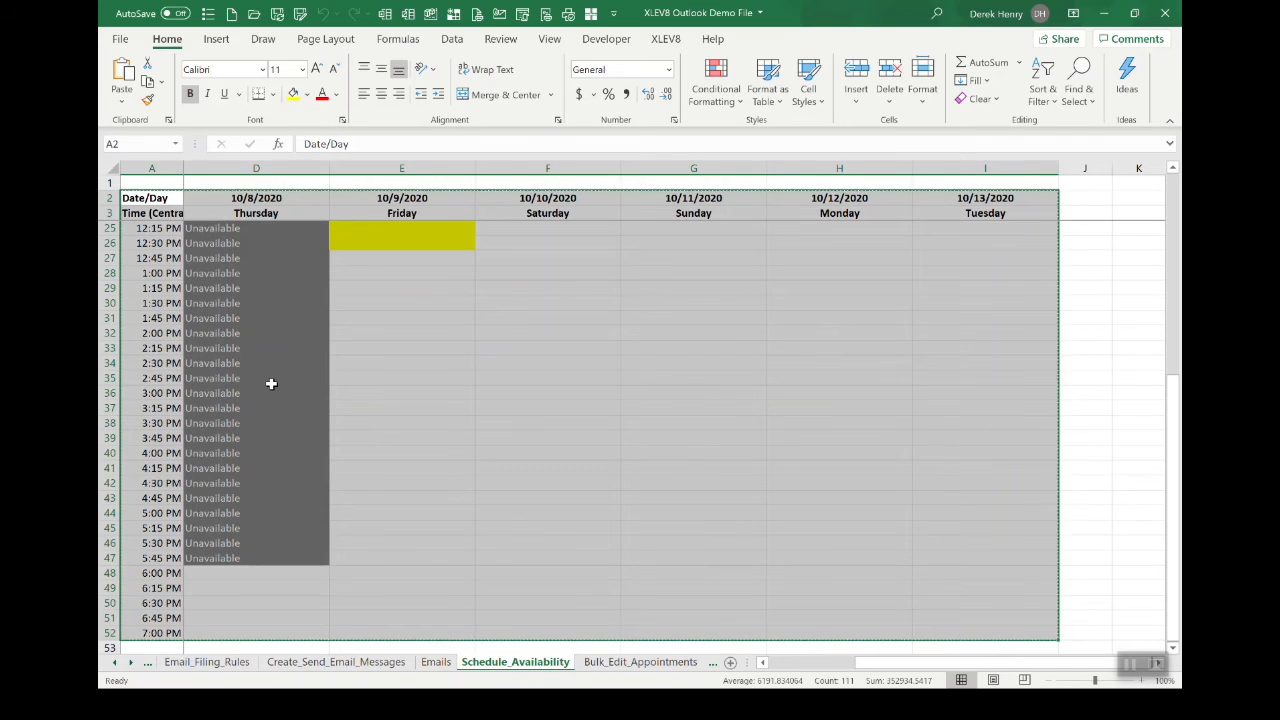
Switch to Outlook and paste the copied availability table into the body of a new email message
key(alt+Tab)
key(Tab)
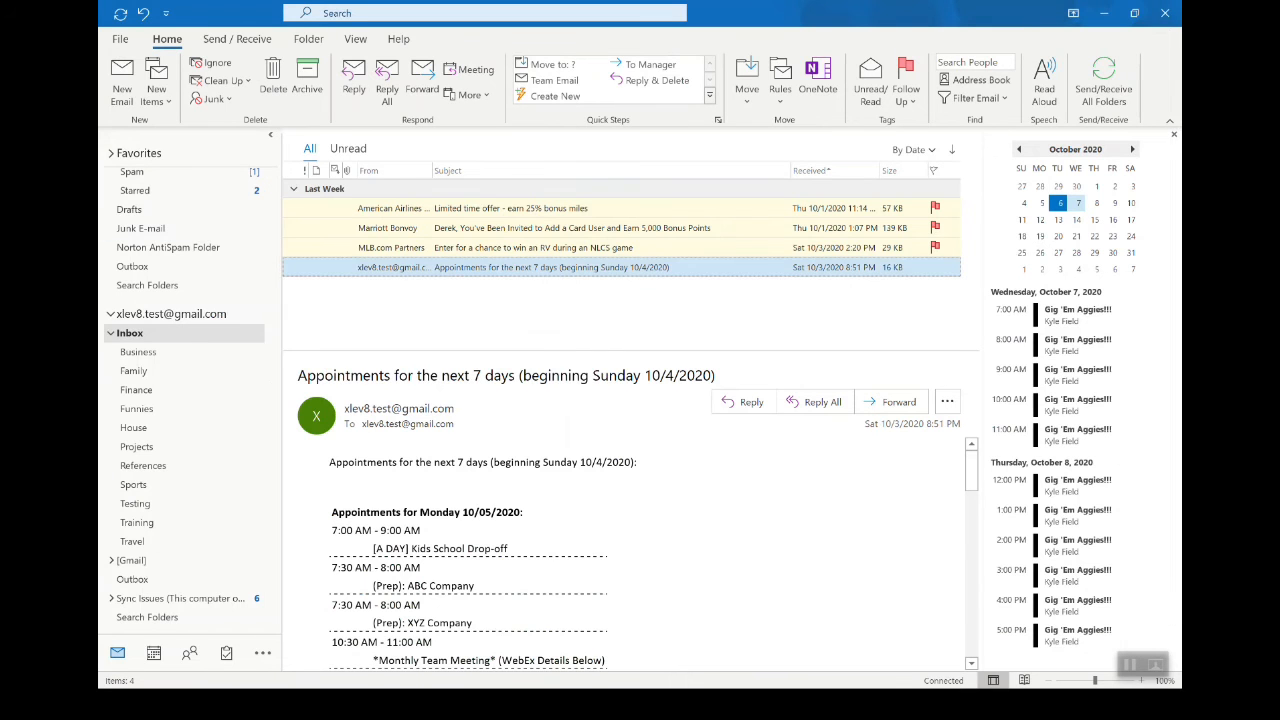
click(122, 80)
click(357, 308)
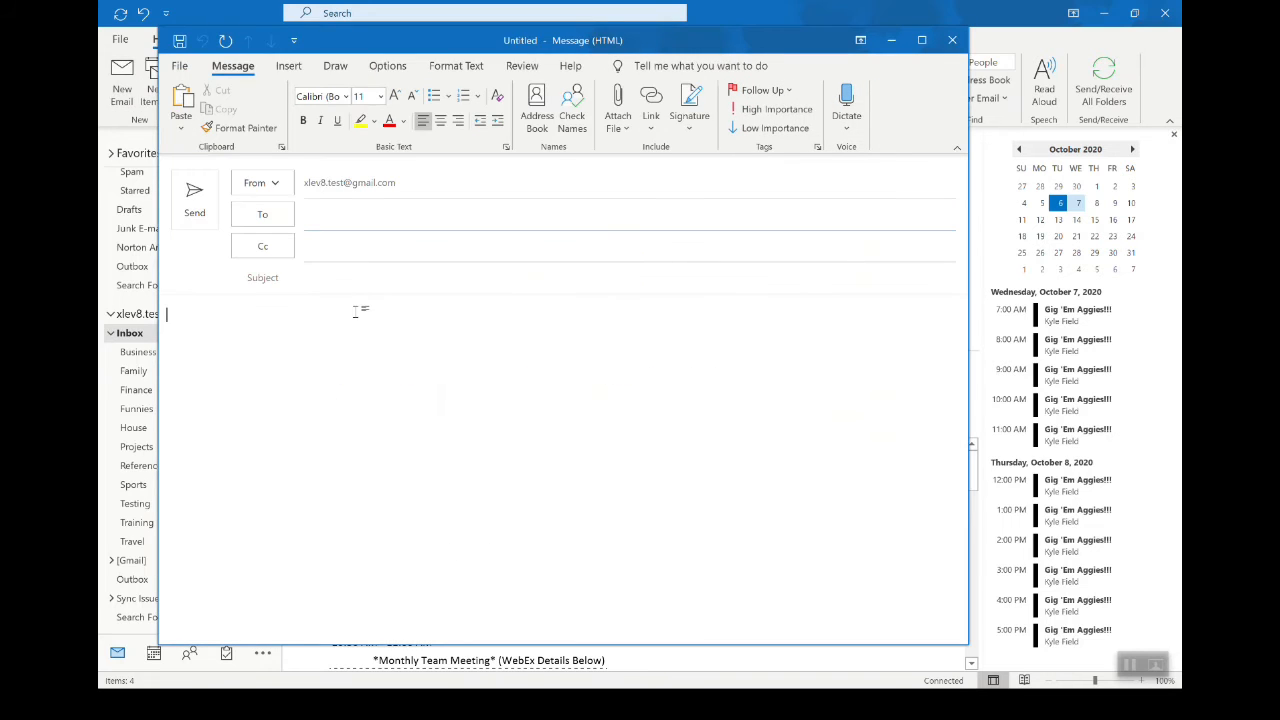
click(181, 127)
click(297, 176)
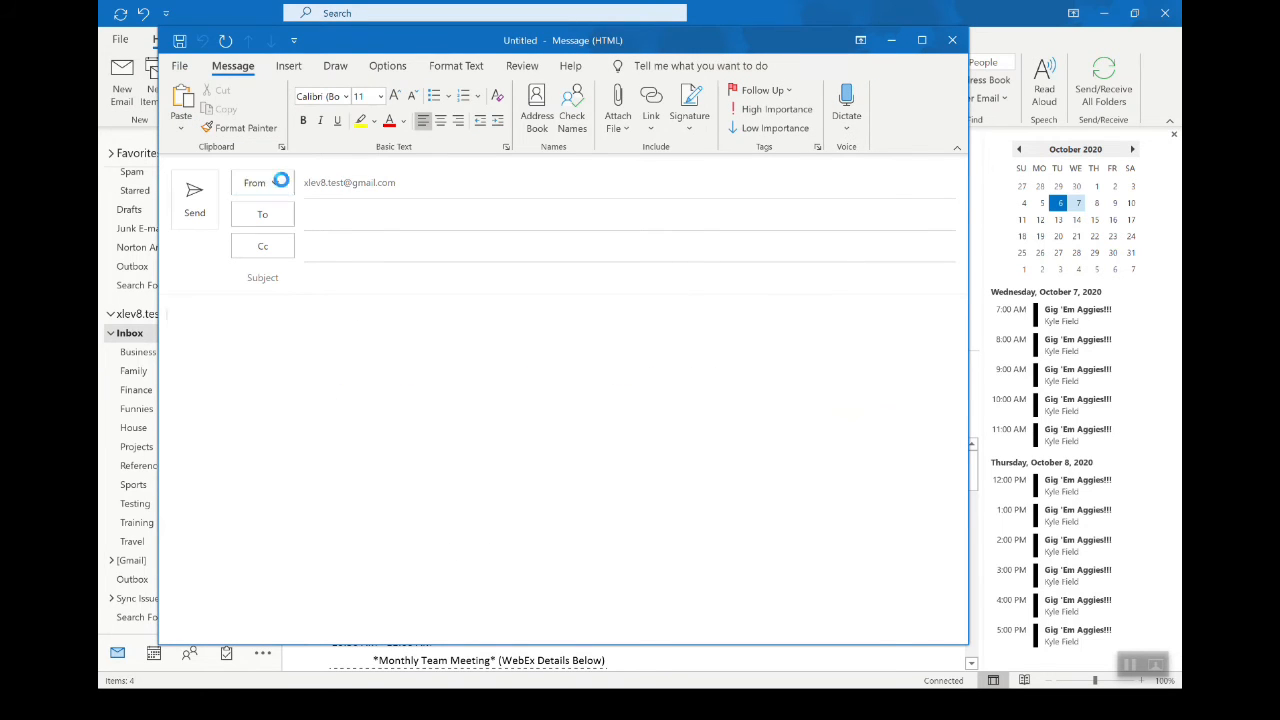
scroll(572, 391, up, 1)
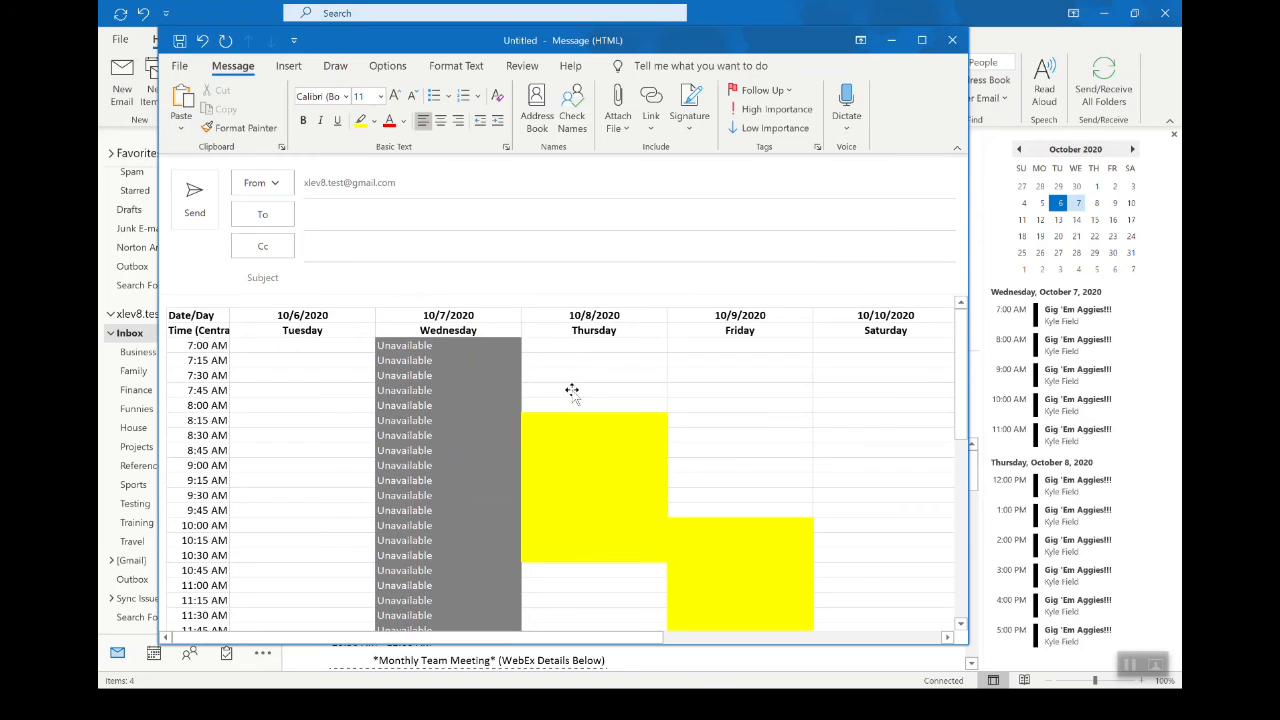
Close the new email message without saving its changes
click(953, 42)
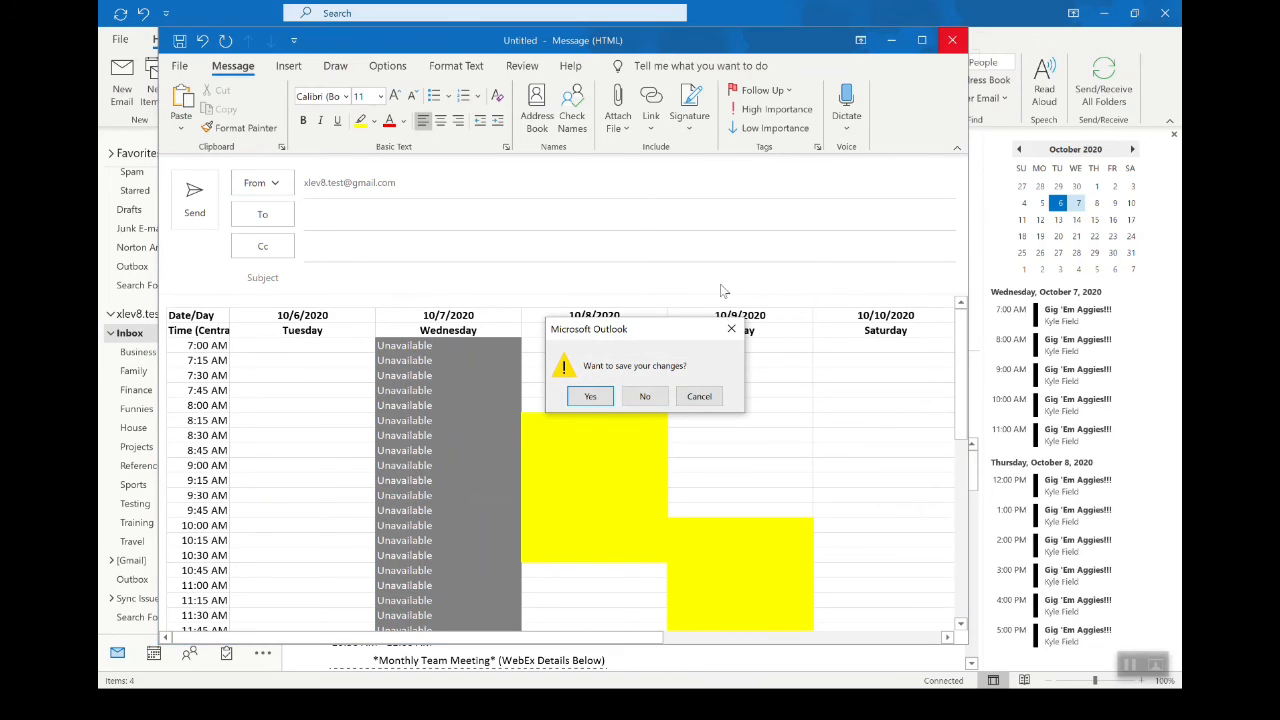
click(658, 397)
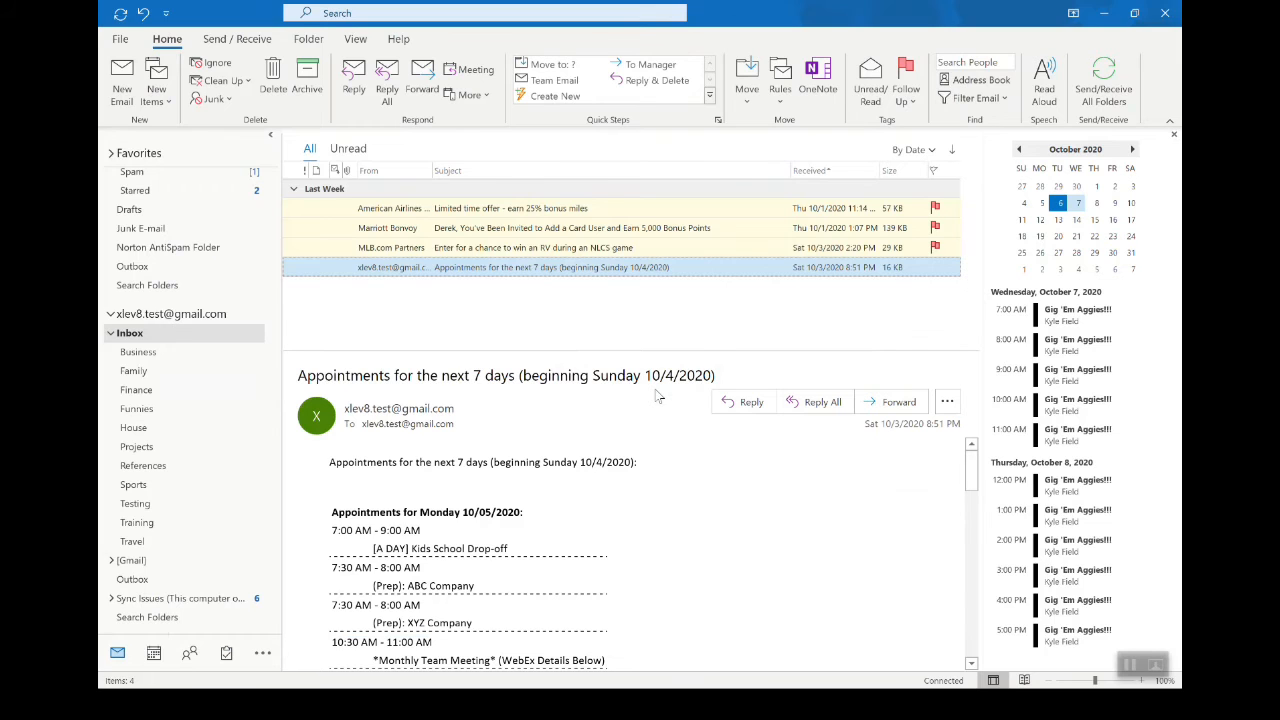